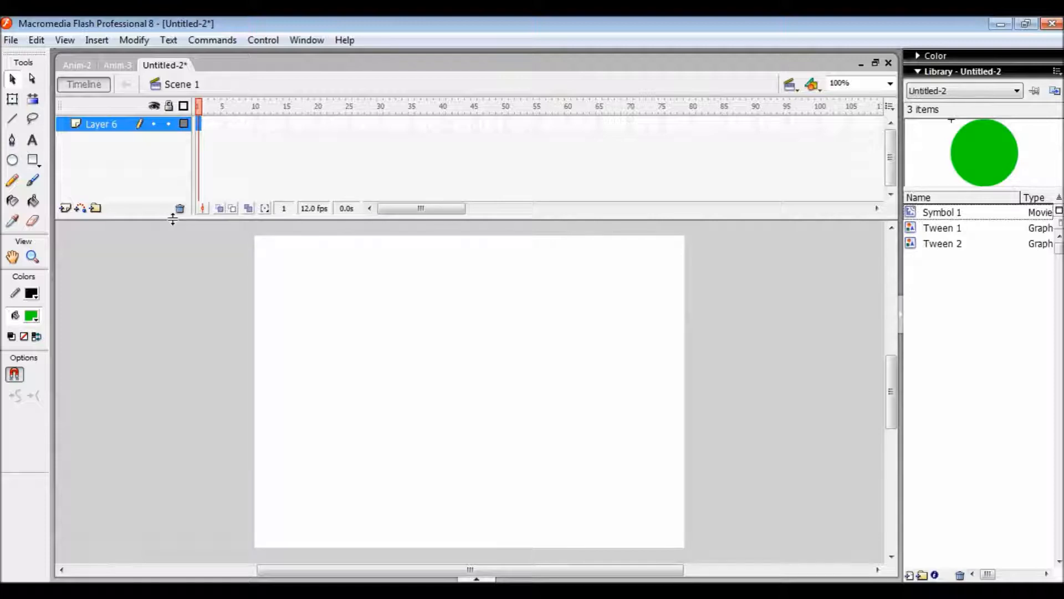
# - Insert a frame at frame 1 of Layer 6 and draw a green circle near the stage's left edge with the Oval tool
pyautogui.rightClick(201, 131)
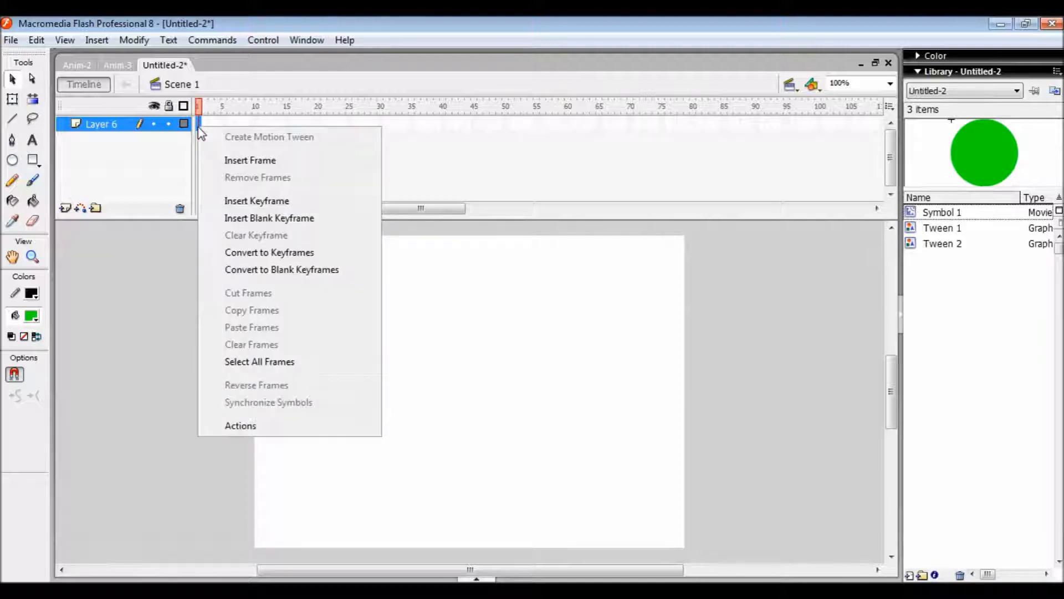
pyautogui.click(14, 162)
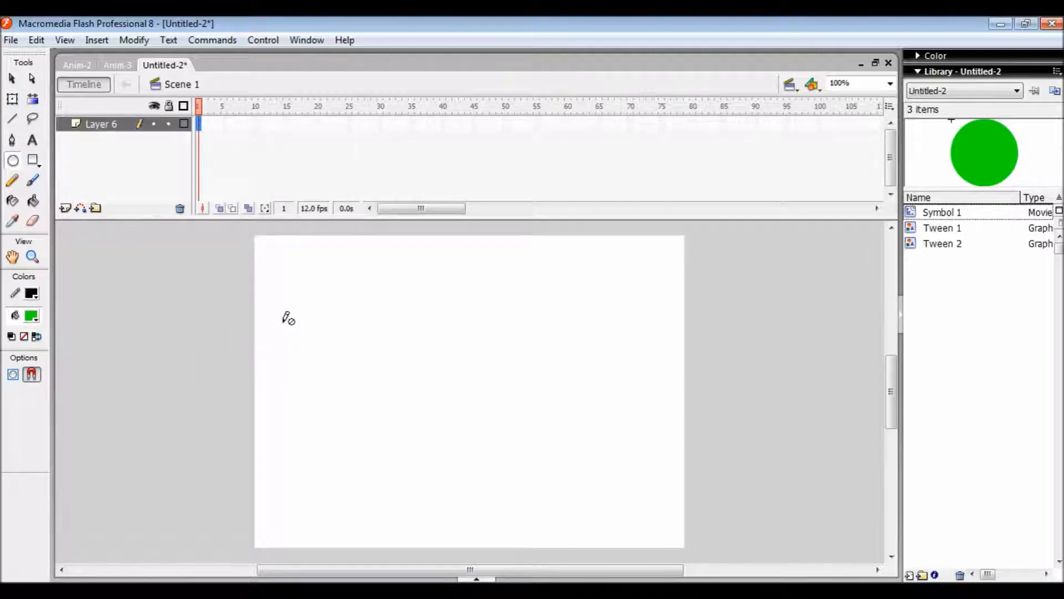
pyautogui.click(274, 316)
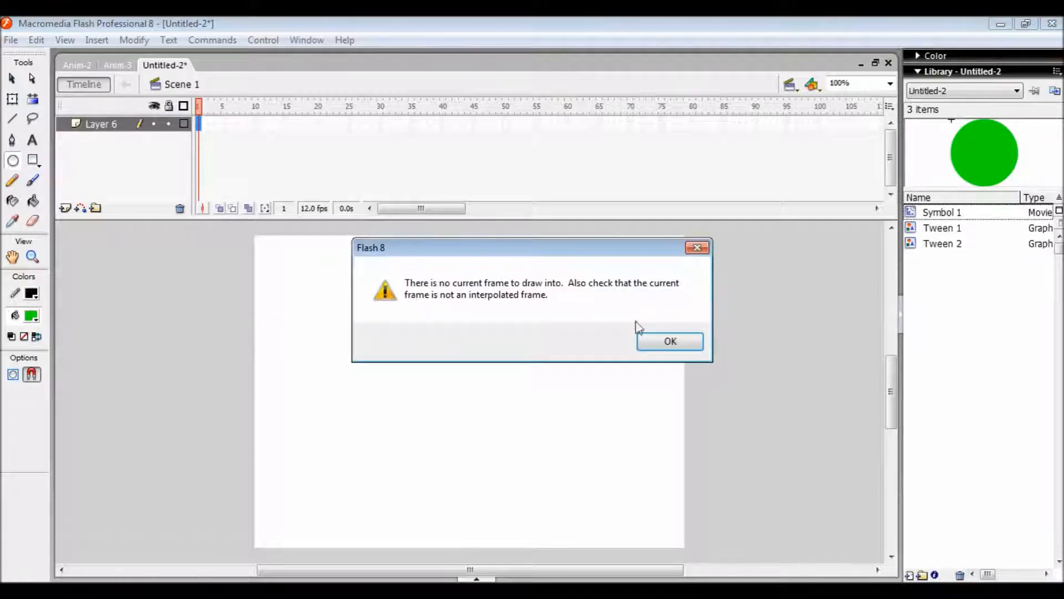
pyautogui.click(687, 345)
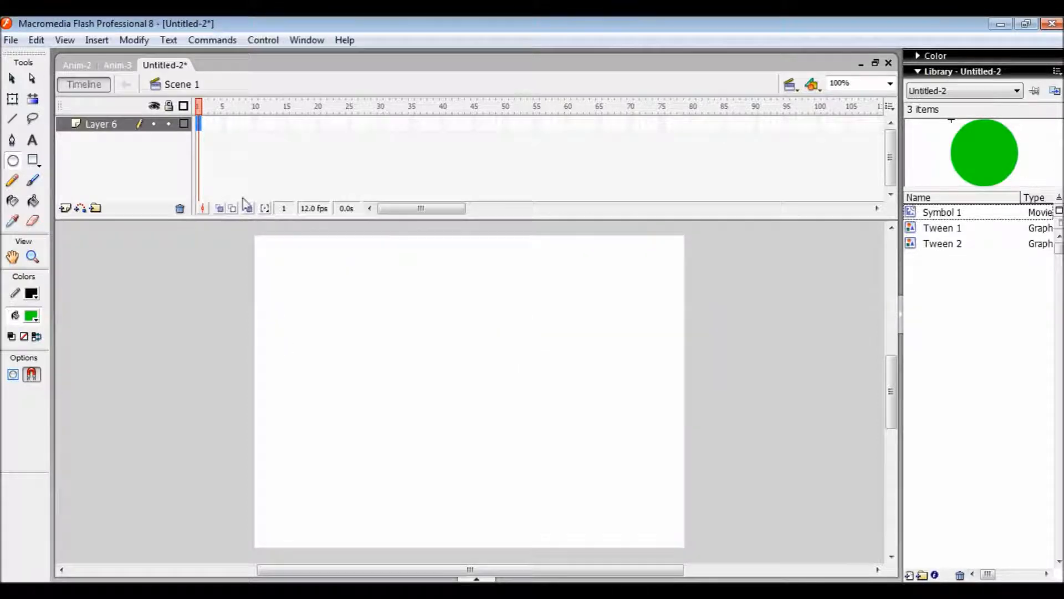
pyautogui.click(200, 122)
pyautogui.rightClick(200, 122)
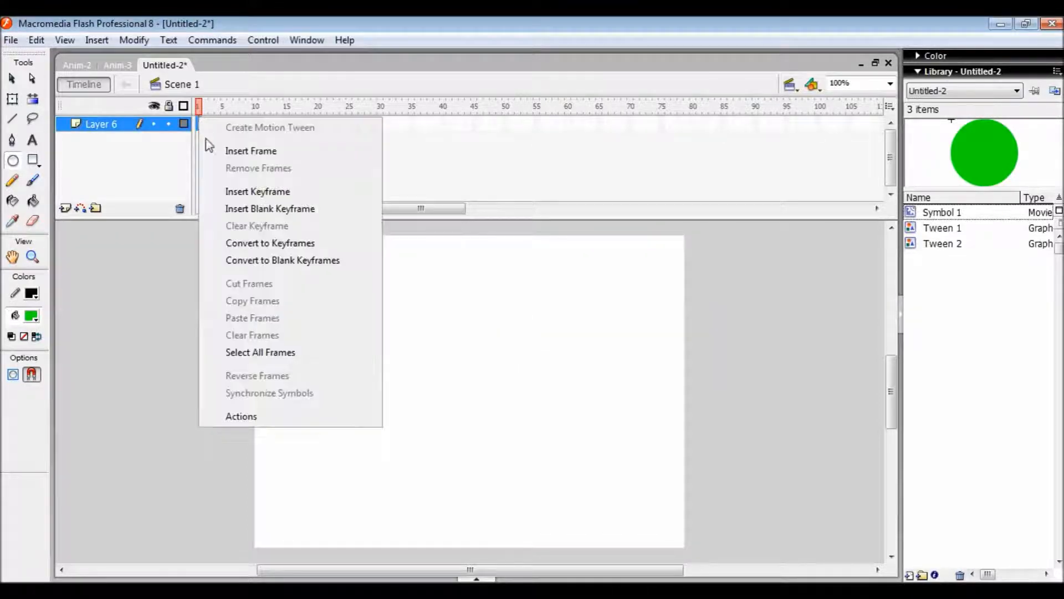
pyautogui.click(237, 154)
pyautogui.moveTo(276, 311); pyautogui.dragTo(331, 366)
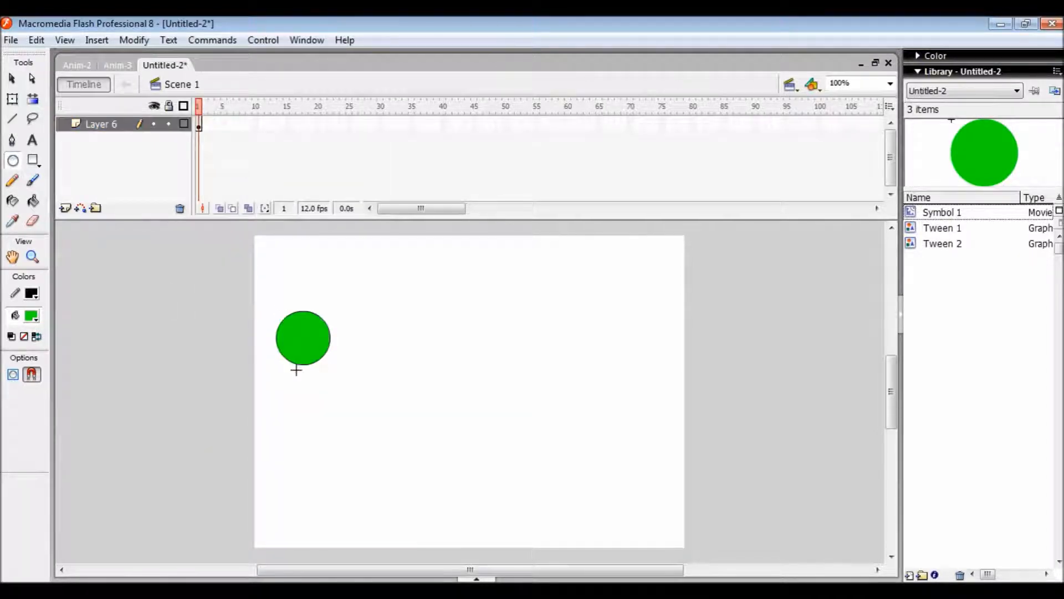
# - Select the whole green circle, including its outline, and convert it to a movie clip symbol
pyautogui.click(11, 79)
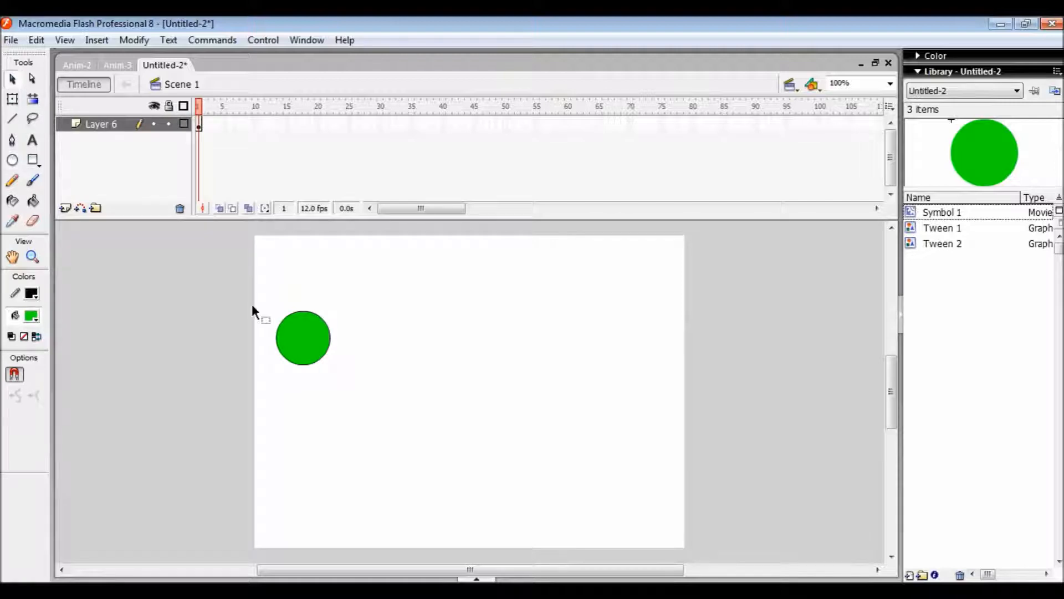
pyautogui.moveTo(266, 302)
pyautogui.mouseDown()
pyautogui.moveTo(298, 371)
pyautogui.moveTo(359, 392)
pyautogui.mouseUp()
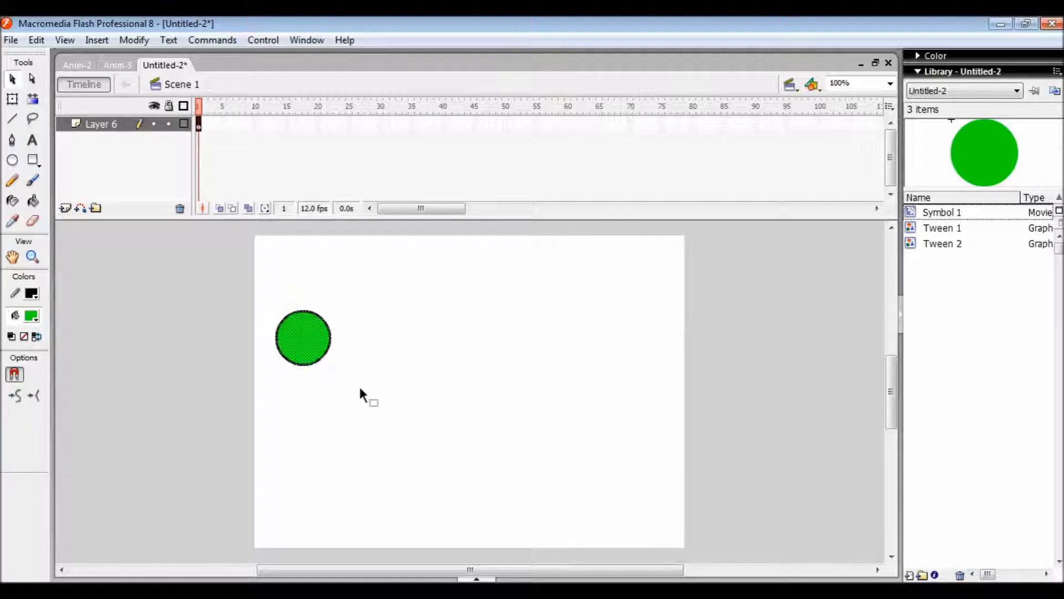
pyautogui.rightClick(306, 349)
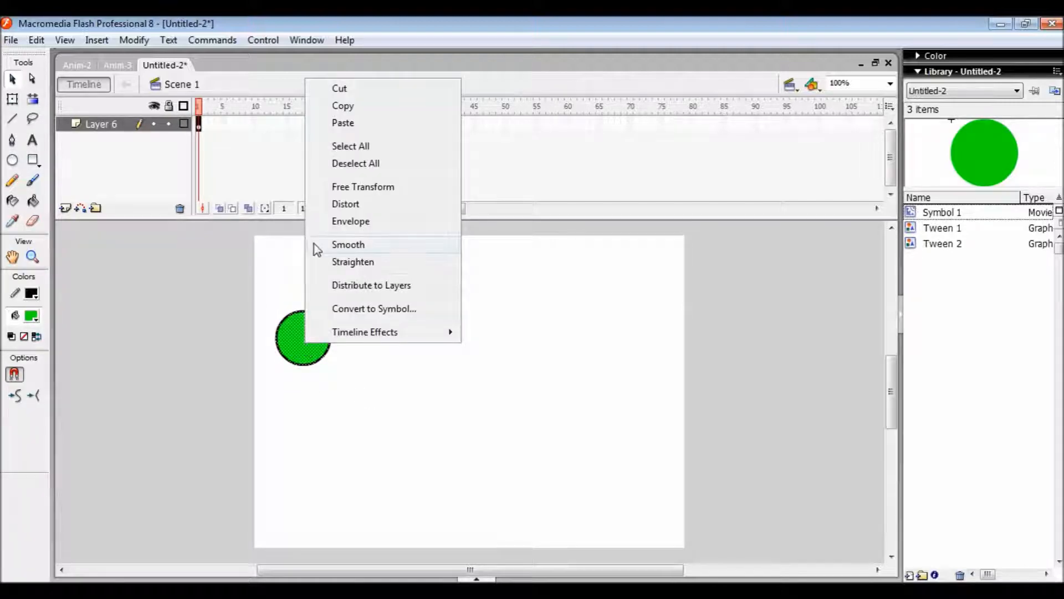
pyautogui.click(394, 311)
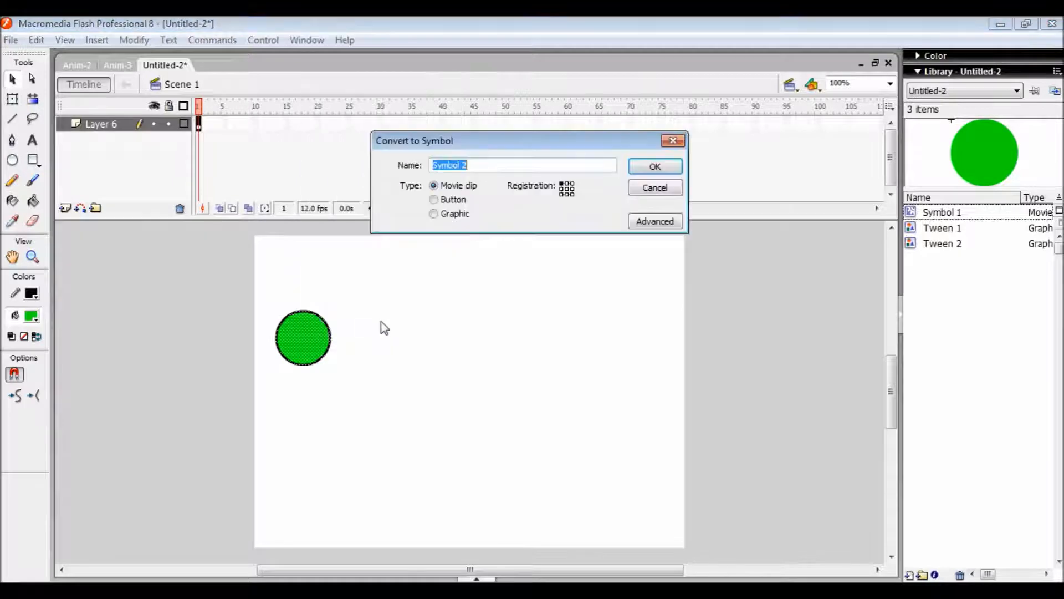
pyautogui.click(650, 174)
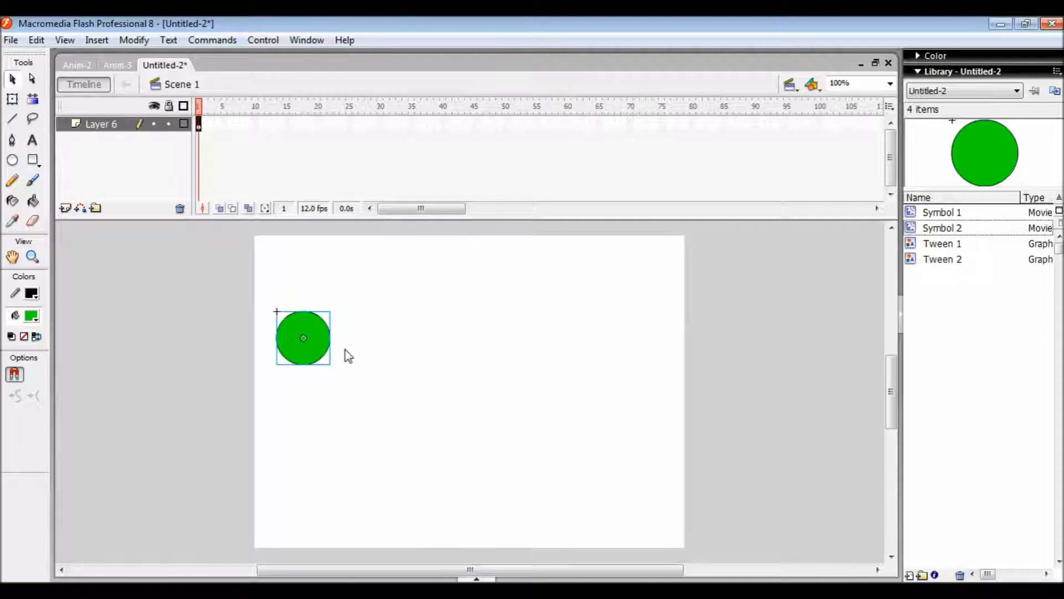
pyautogui.click(15, 376)
# - Add a motion guide layer for Layer 6
pyautogui.click(123, 132)
pyautogui.rightClick(123, 131)
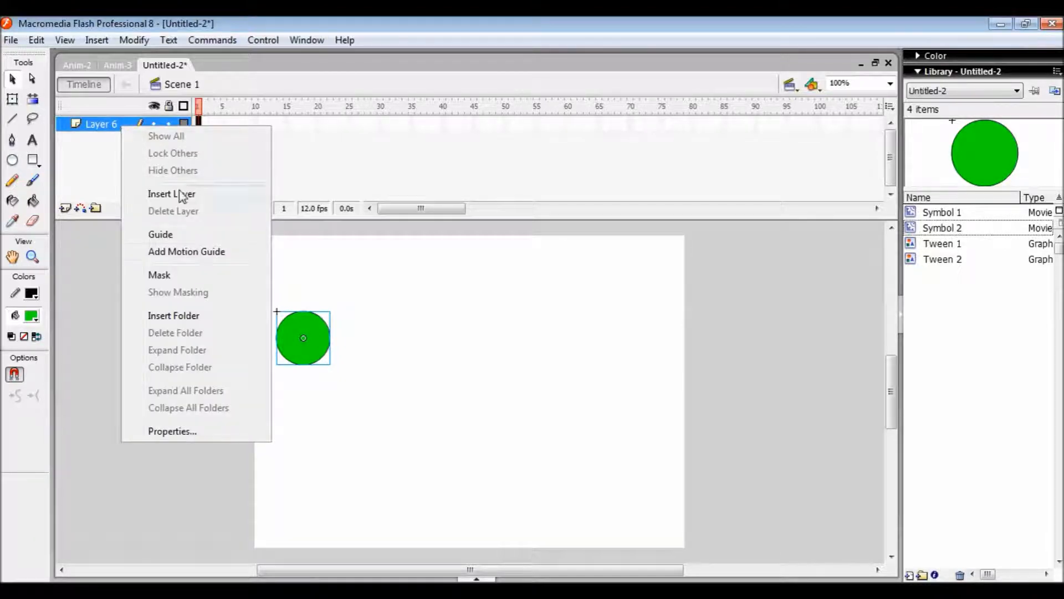
pyautogui.click(222, 252)
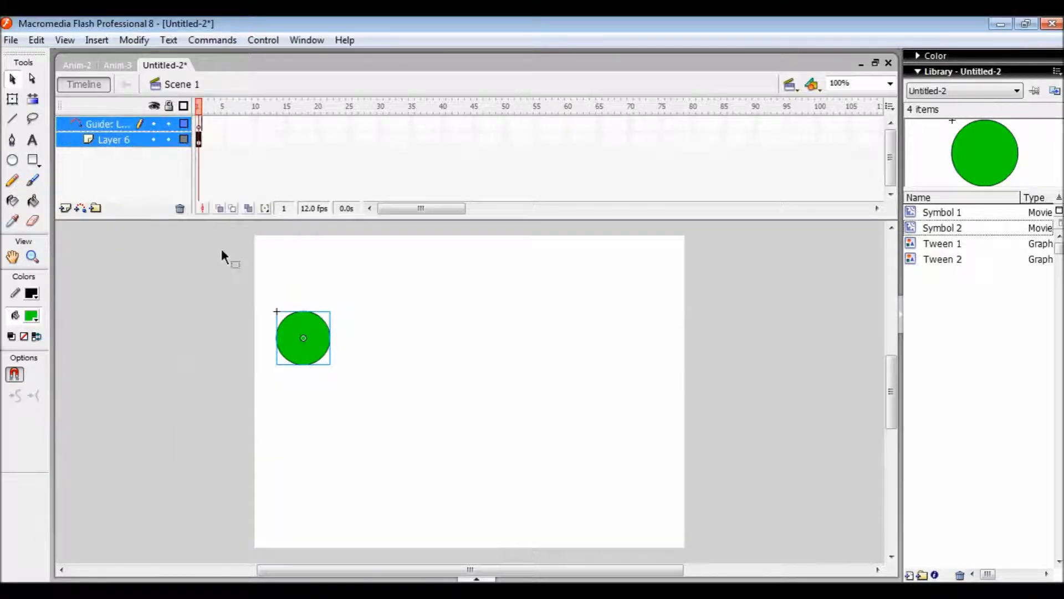
# - On the guide layer's first frame, draw a winding Pencil path from the circle's centre to the stage's upper-right area
pyautogui.click(200, 125)
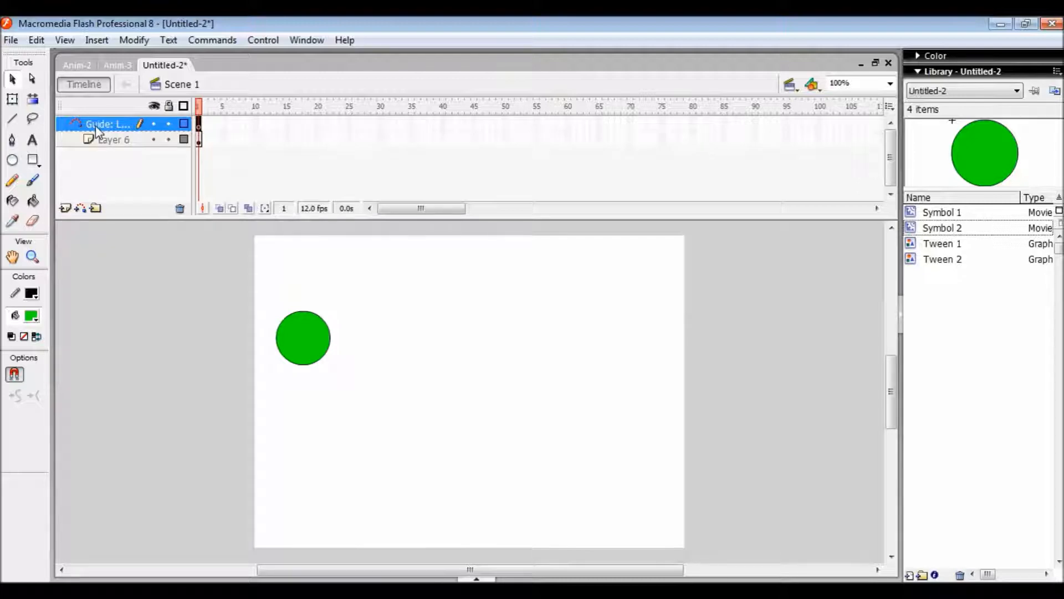
pyautogui.click(13, 182)
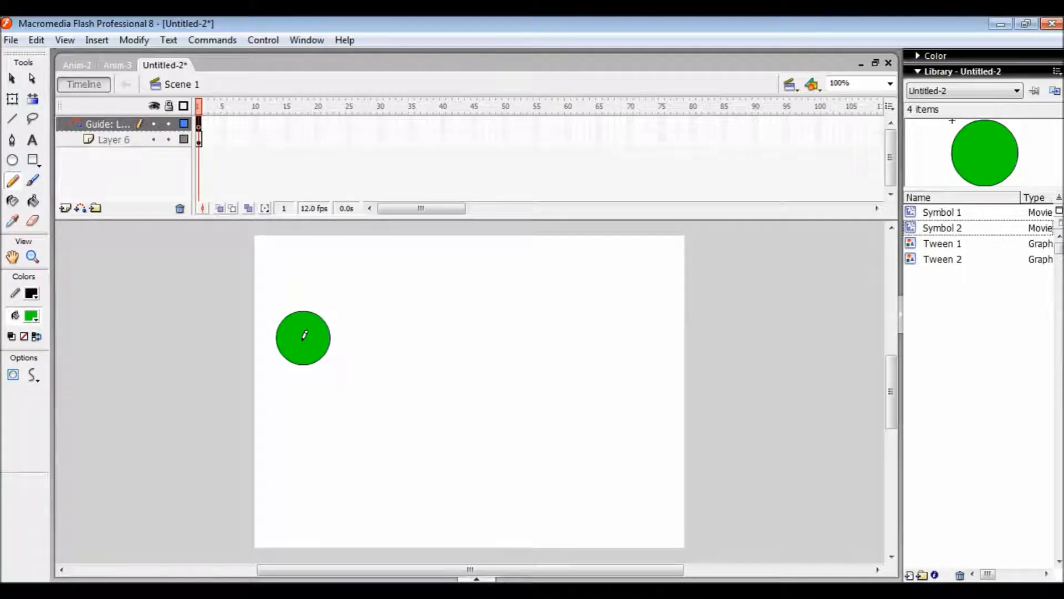
pyautogui.moveTo(302, 336)
pyautogui.mouseDown()
pyautogui.moveTo(347, 397)
pyautogui.moveTo(383, 401)
pyautogui.moveTo(420, 335)
pyautogui.moveTo(447, 368)
pyautogui.moveTo(425, 427)
pyautogui.moveTo(494, 446)
pyautogui.moveTo(504, 398)
pyautogui.moveTo(566, 481)
pyautogui.moveTo(632, 484)
pyautogui.moveTo(632, 427)
pyautogui.moveTo(571, 318)
pyautogui.moveTo(599, 329)
pyautogui.moveTo(616, 357)
pyautogui.moveTo(655, 273)
pyautogui.mouseUp()
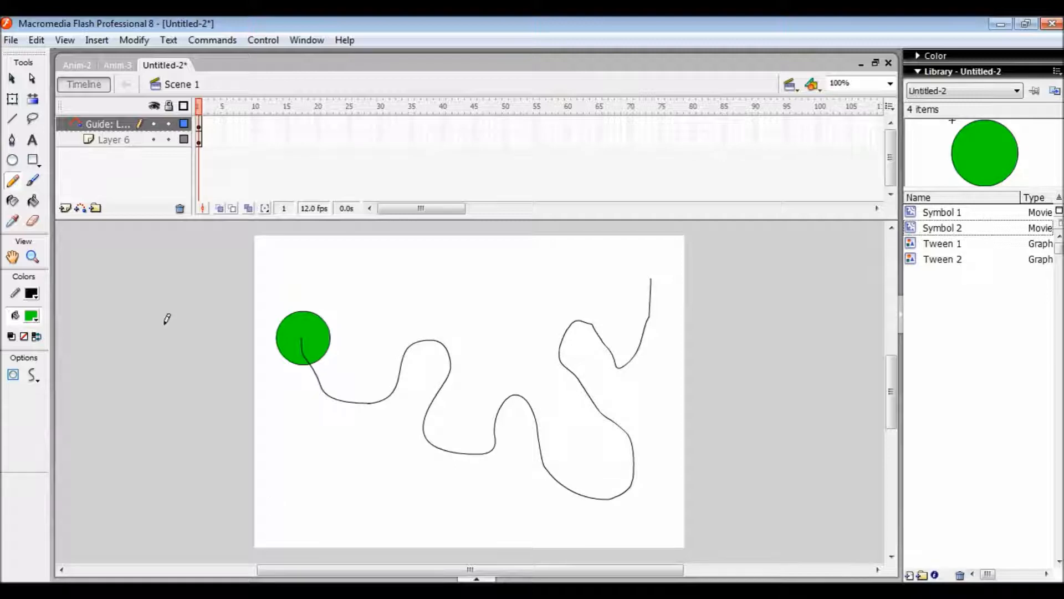
# - Insert keyframes at frame 35 on both Layer 6 and the guide layer
pyautogui.click(200, 141)
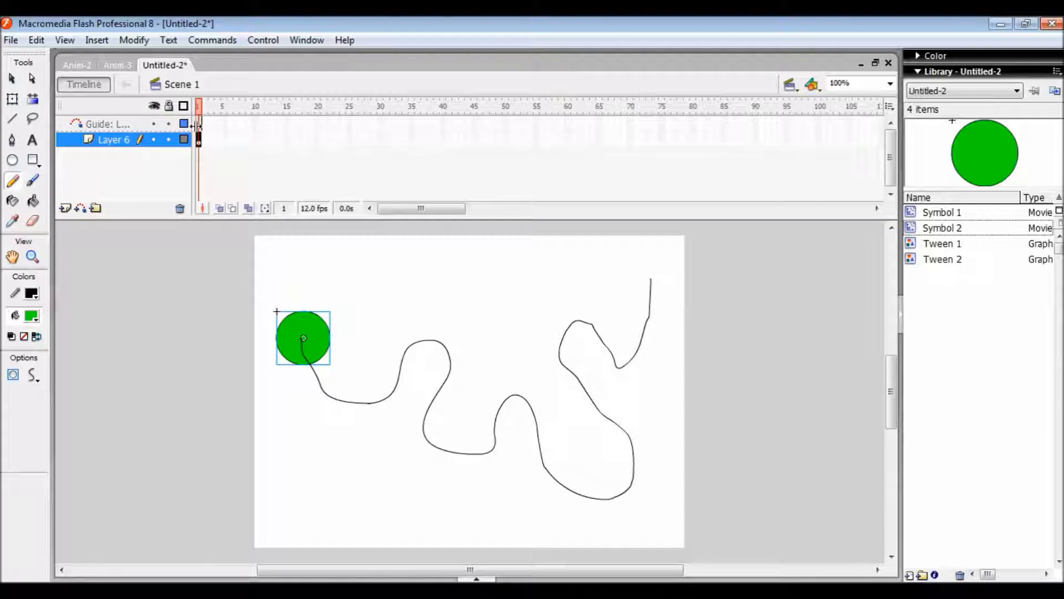
pyautogui.click(381, 143)
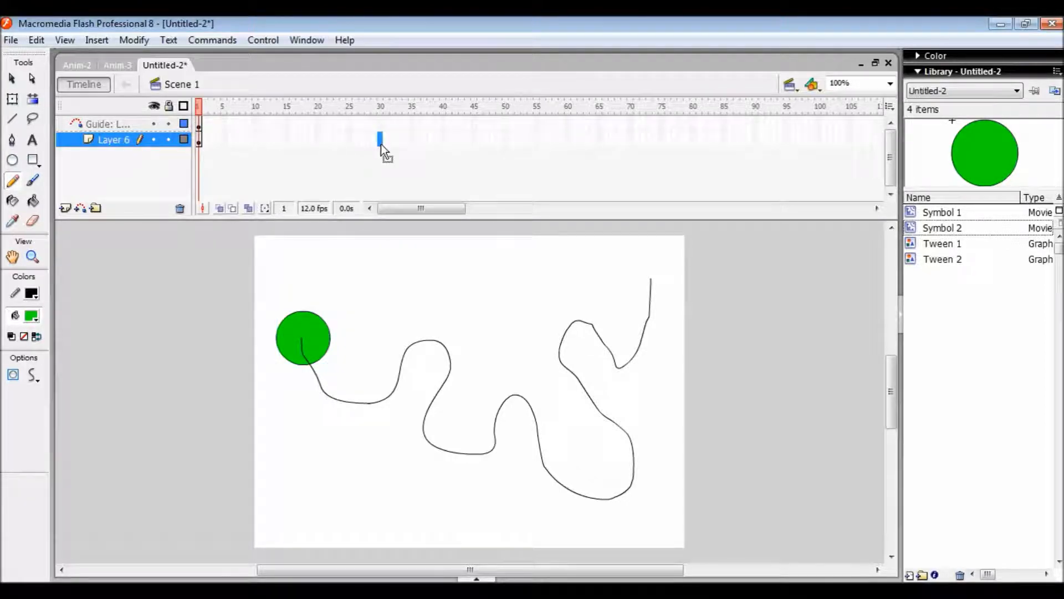
pyautogui.click(412, 140)
pyautogui.rightClick(412, 140)
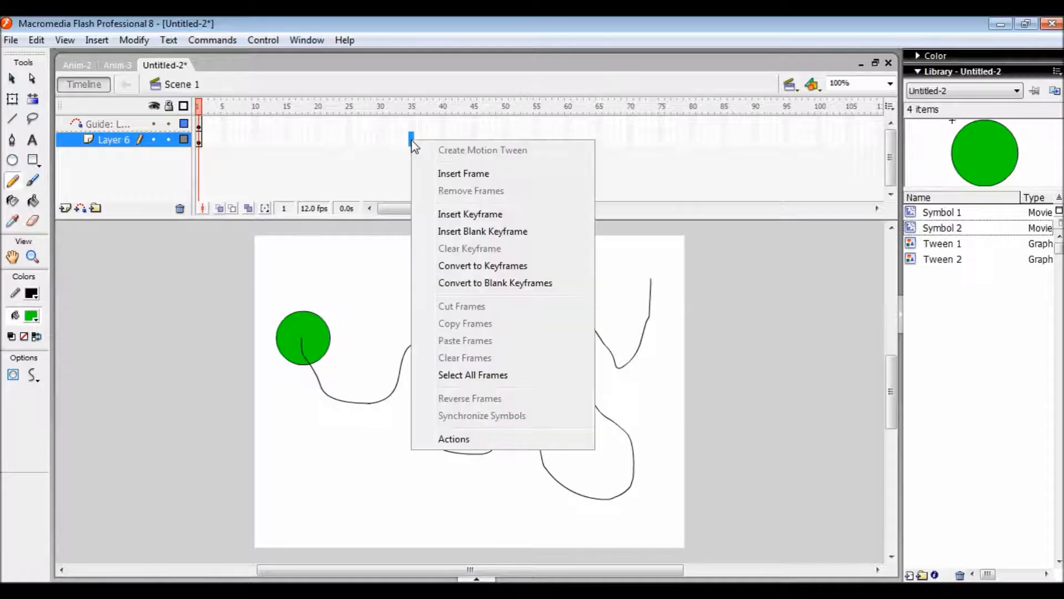
pyautogui.click(488, 215)
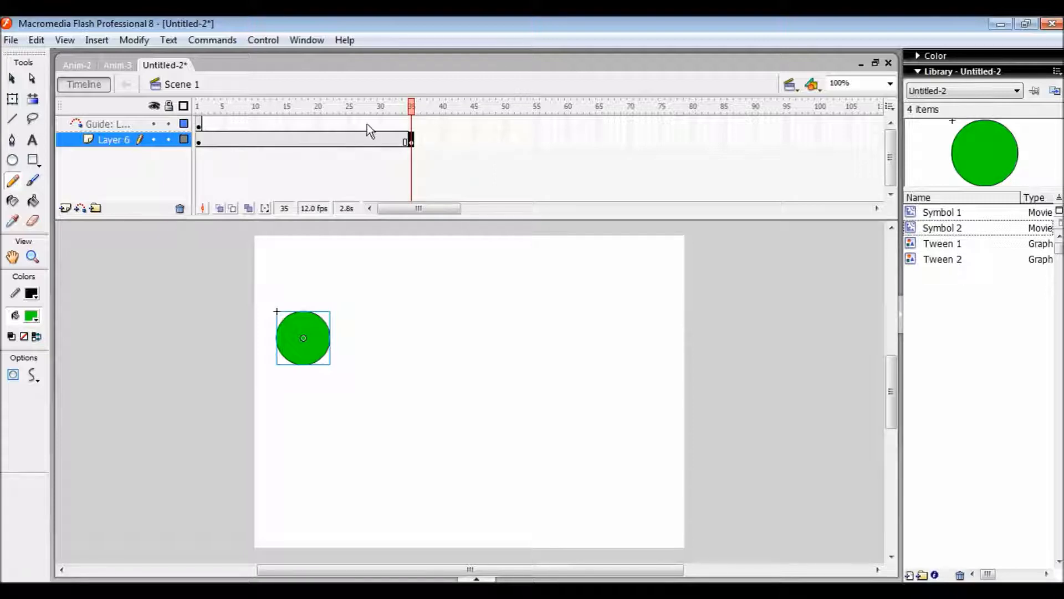
pyautogui.click(411, 123)
pyautogui.rightClick(411, 123)
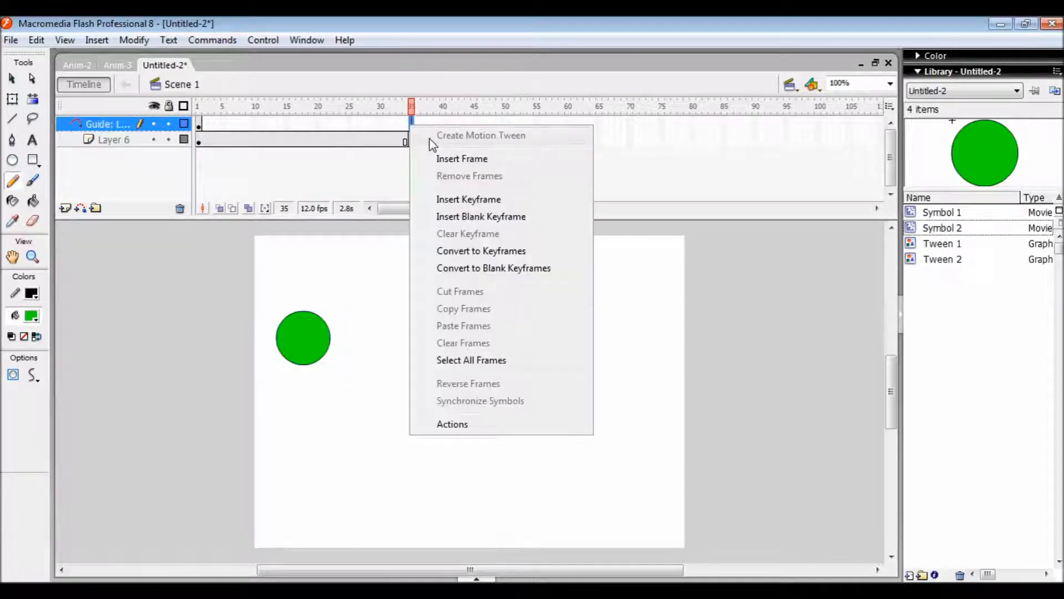
pyautogui.click(473, 201)
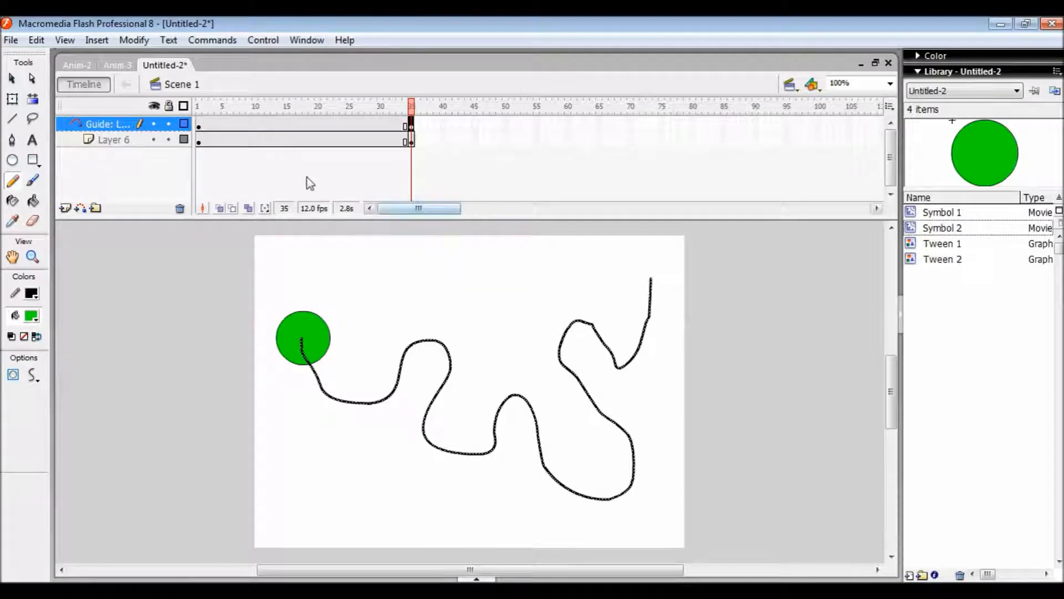
# - At frame 35 of Layer 6, move the circle so its centre snaps to the far upper-right end of the guide path
pyautogui.click(200, 143)
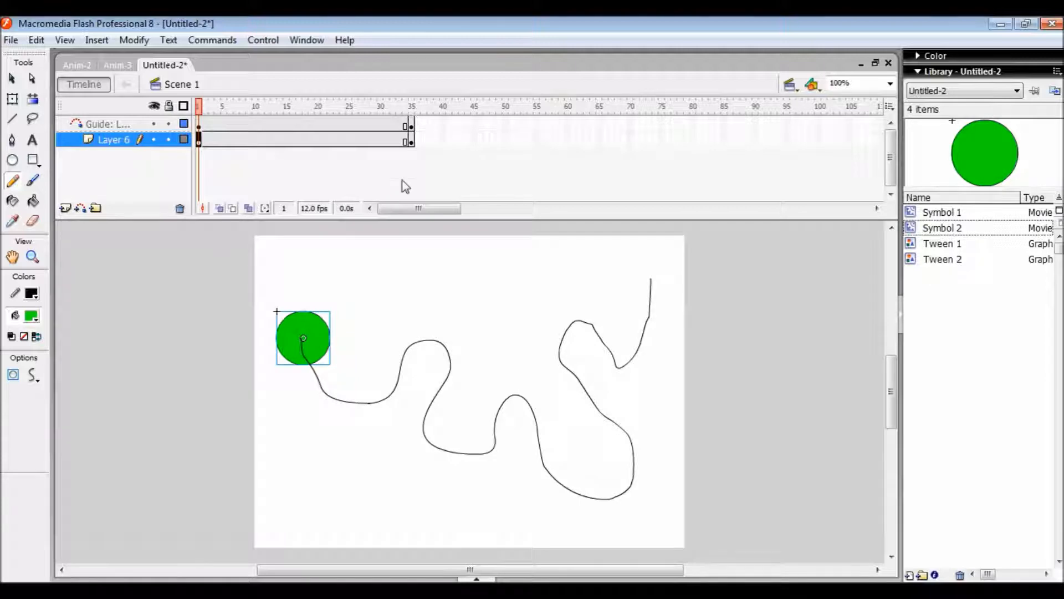
pyautogui.click(411, 142)
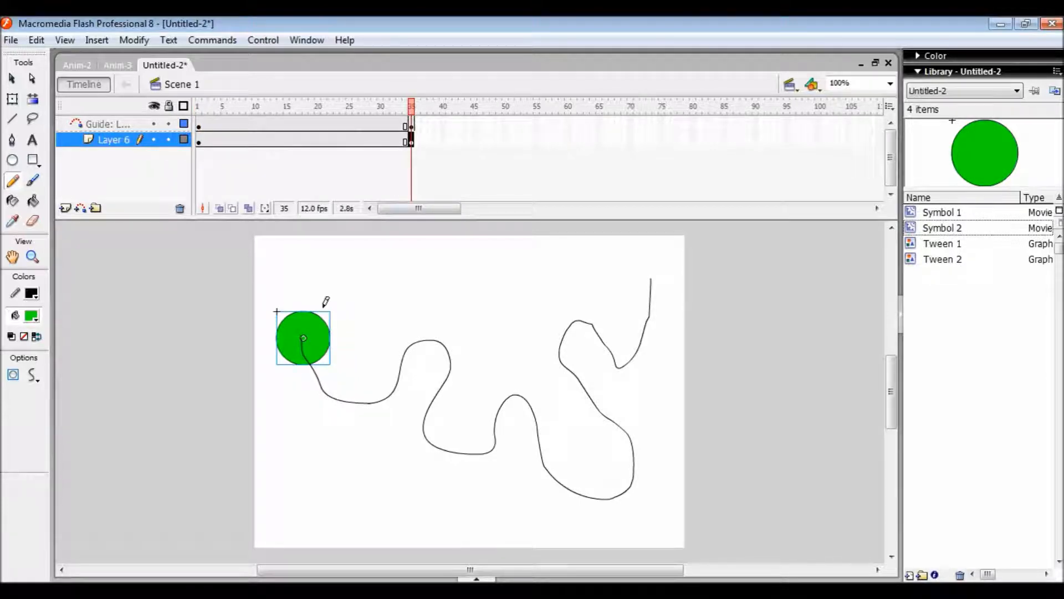
pyautogui.click(12, 82)
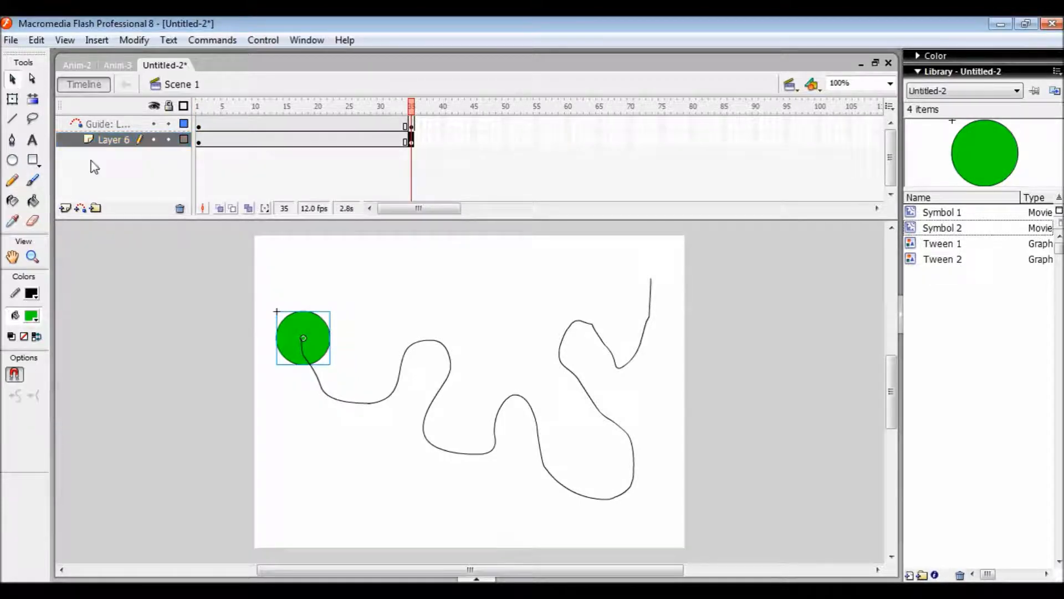
pyautogui.moveTo(321, 336); pyautogui.dragTo(666, 280)
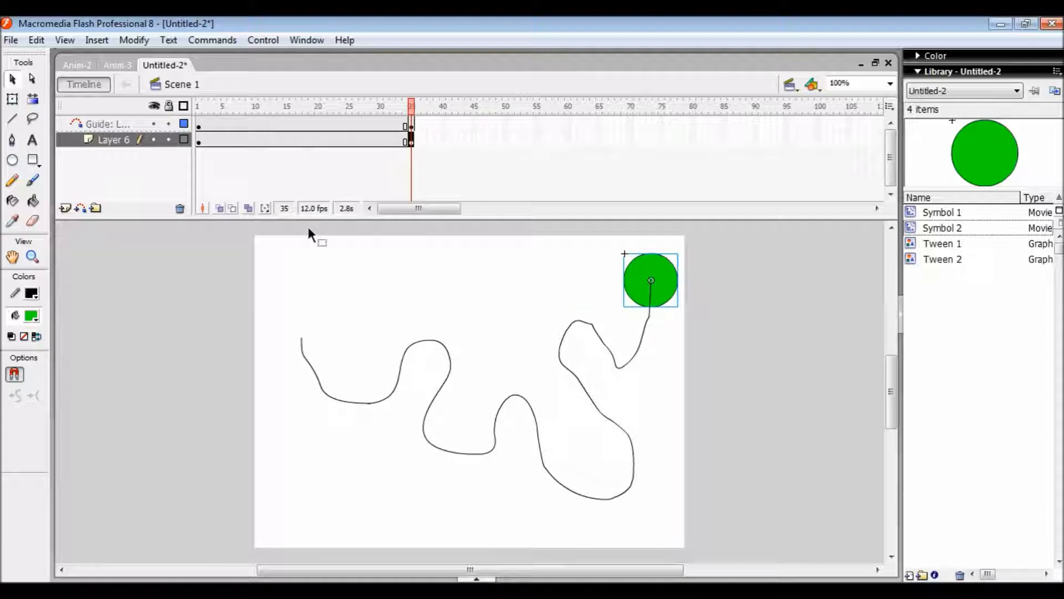
# - Create a motion tween on Layer 6 starting from frame 1
pyautogui.click(198, 140)
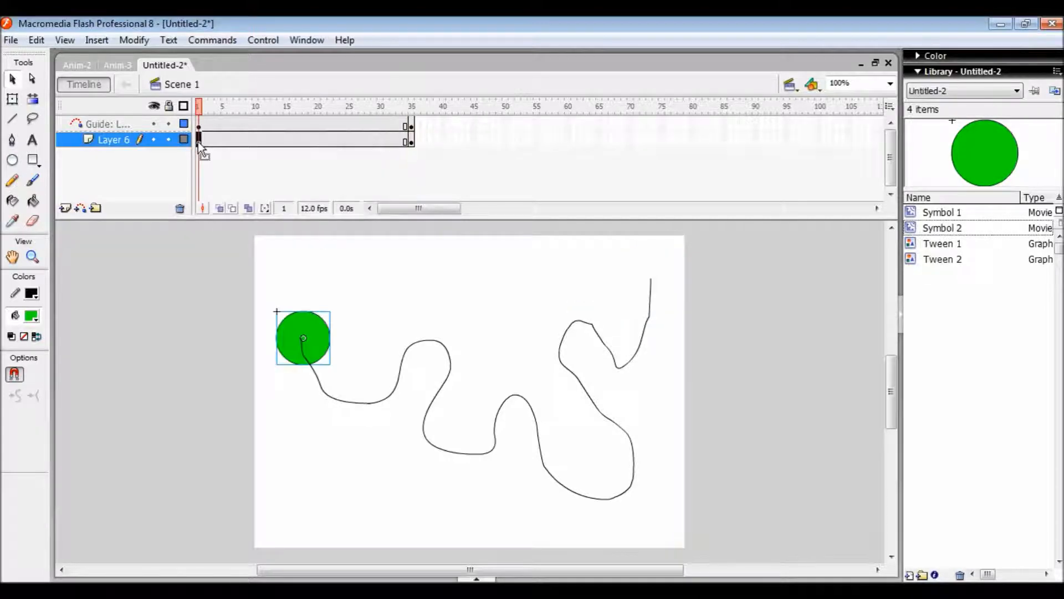
pyautogui.rightClick(199, 143)
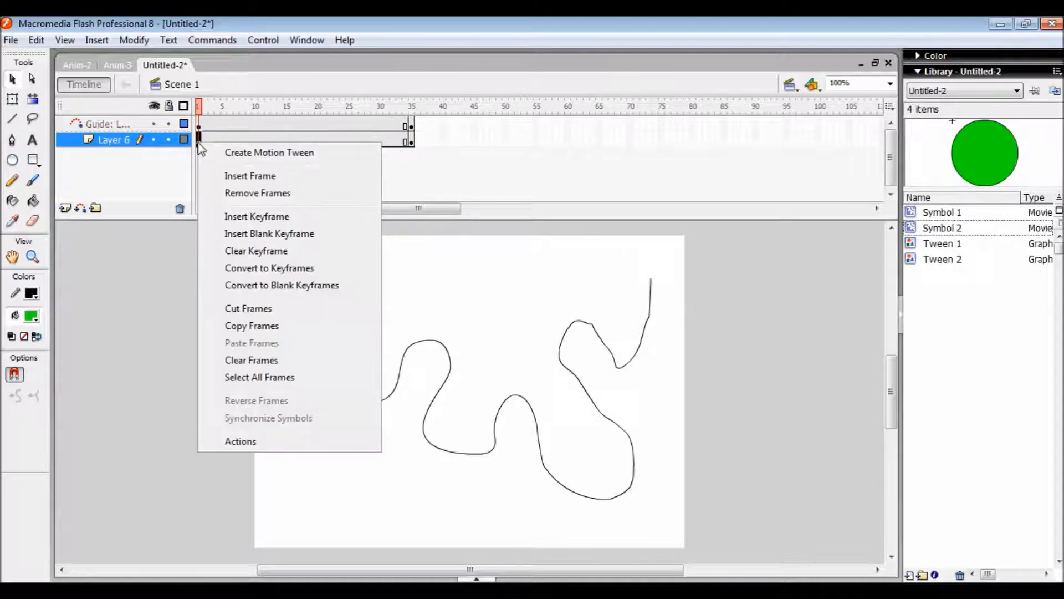
pyautogui.click(265, 155)
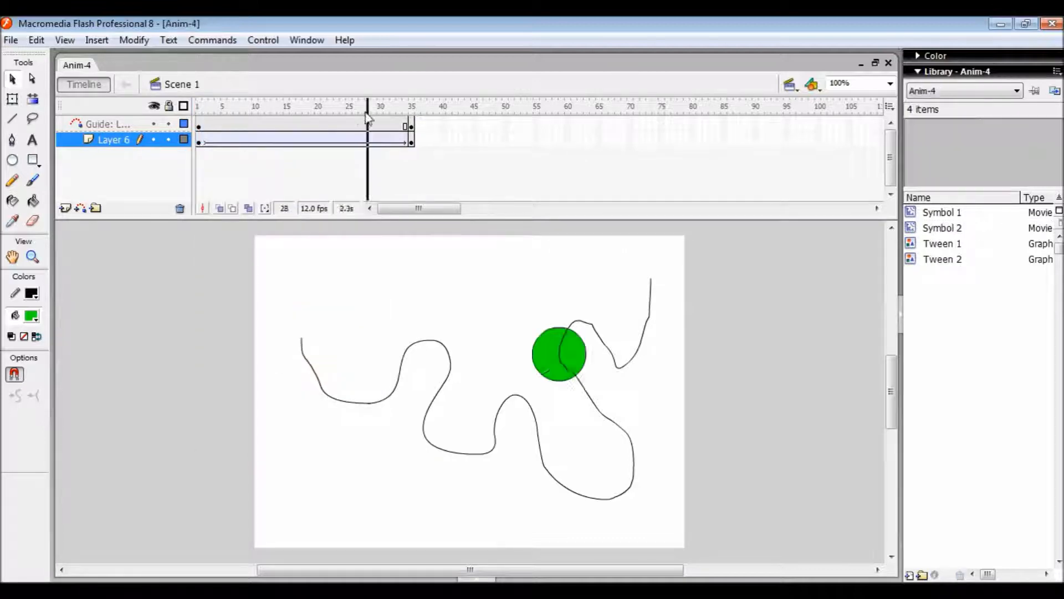
# - Scrub the playhead back to frame 1 and forward to frame 35 to check the circle's movement along the path
pyautogui.moveTo(368, 106); pyautogui.dragTo(202, 127)
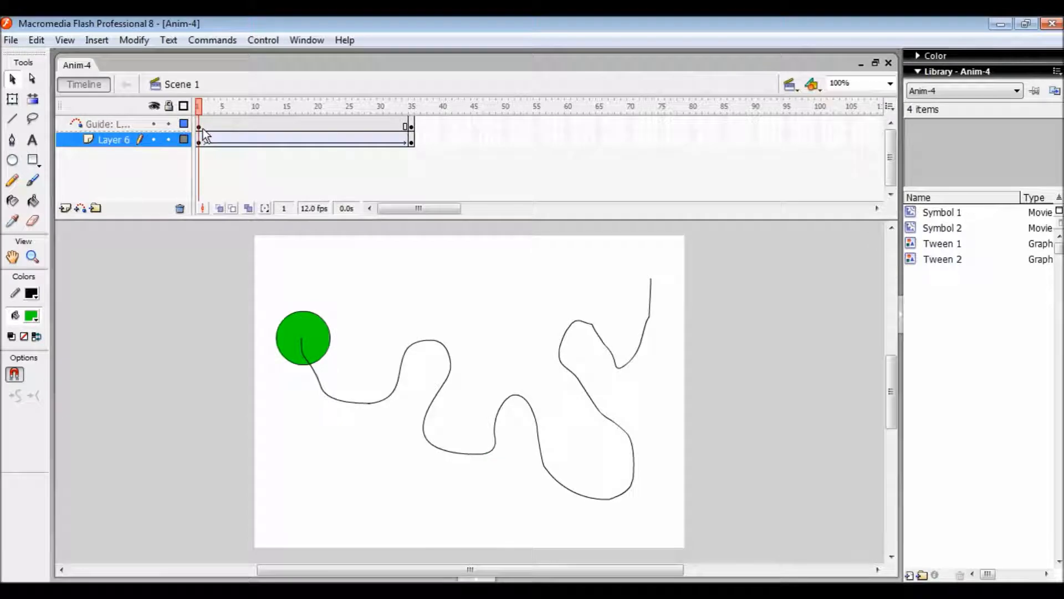
pyautogui.click(203, 109)
pyautogui.moveTo(201, 108); pyautogui.dragTo(408, 98)
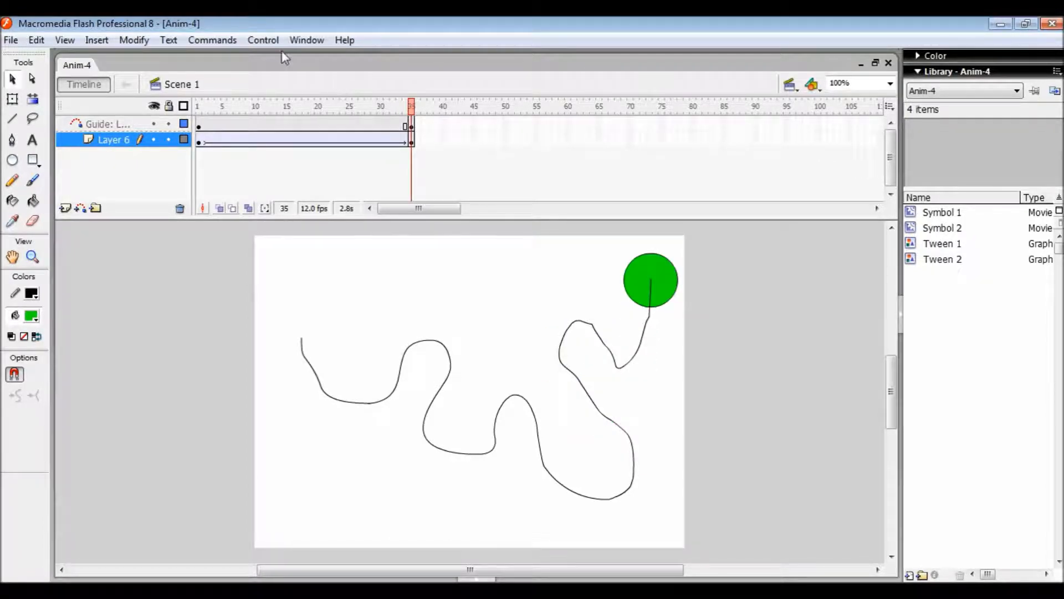
# - Test the movie to view the circle's animation, and close the preview window
pyautogui.click(263, 40)
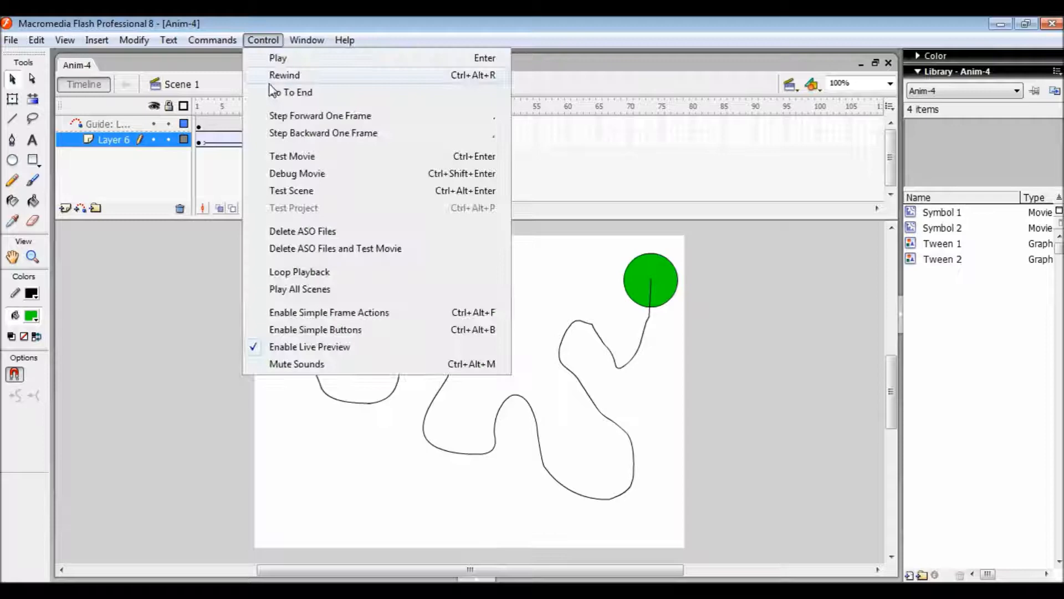
pyautogui.click(287, 157)
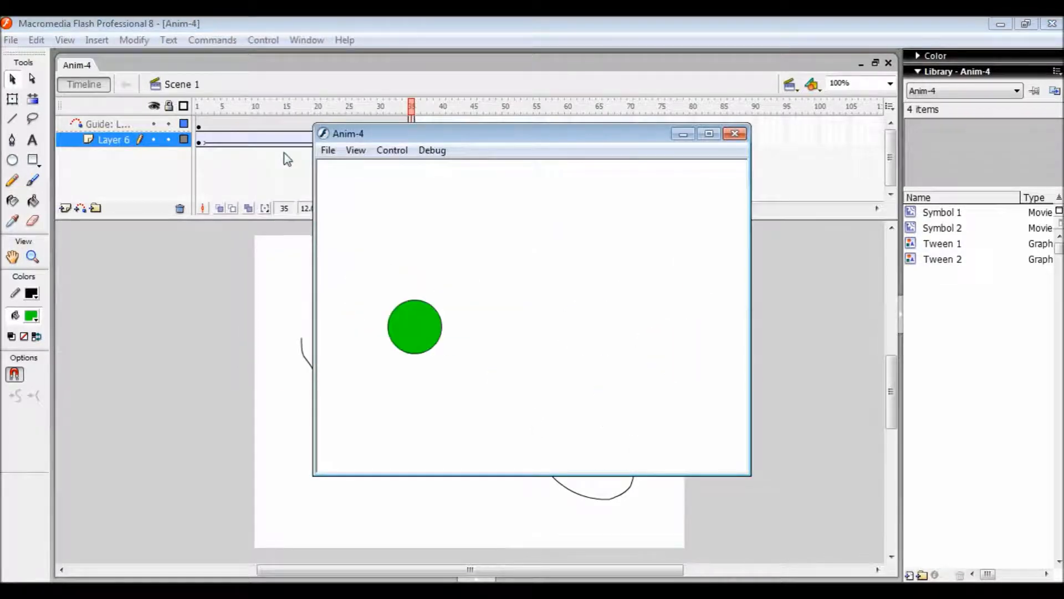
pyautogui.click(735, 134)
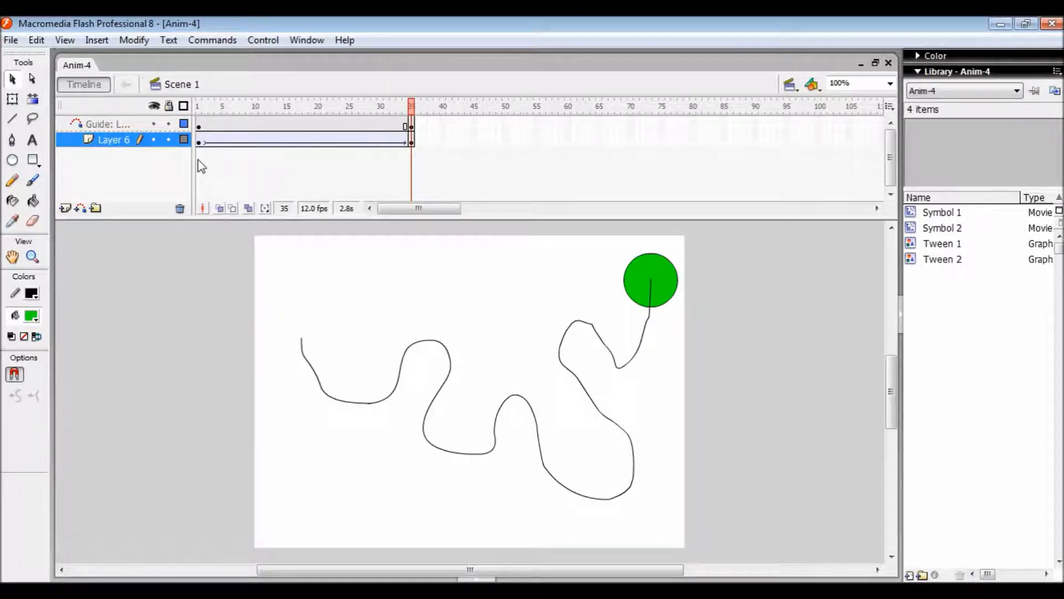
# - Insert a new layer above the guide layer with a keyframe at frame 36, and add a second new layer on top of it
pyautogui.rightClick(141, 125)
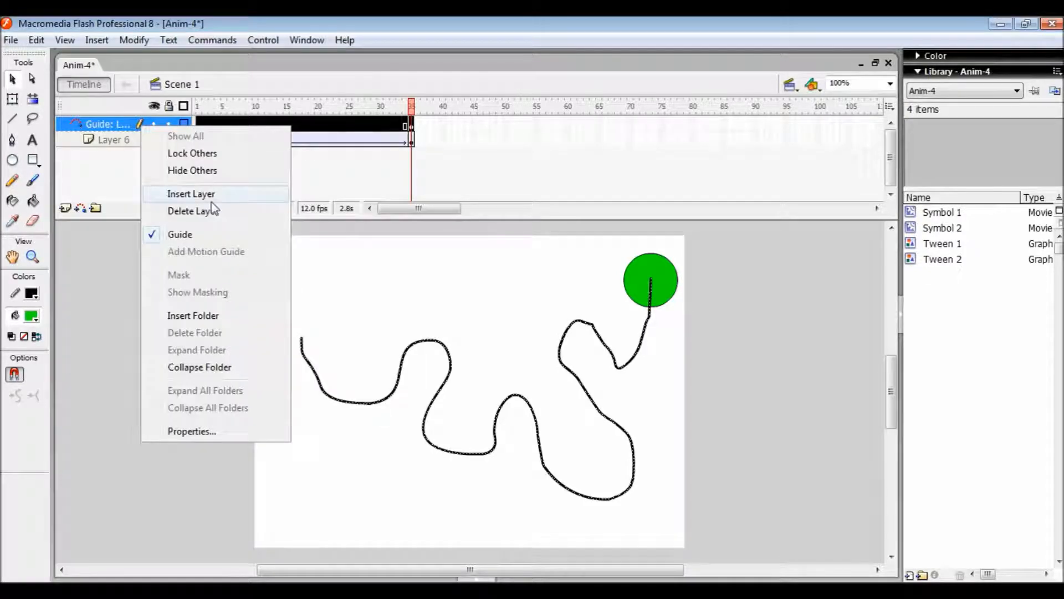
pyautogui.click(206, 194)
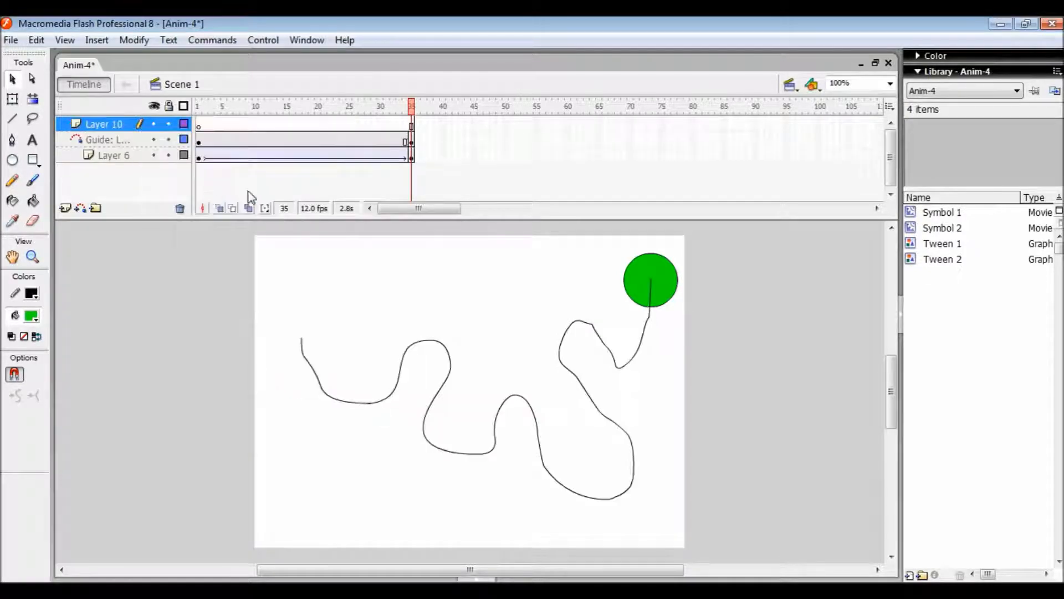
pyautogui.rightClick(417, 125)
pyautogui.click(472, 196)
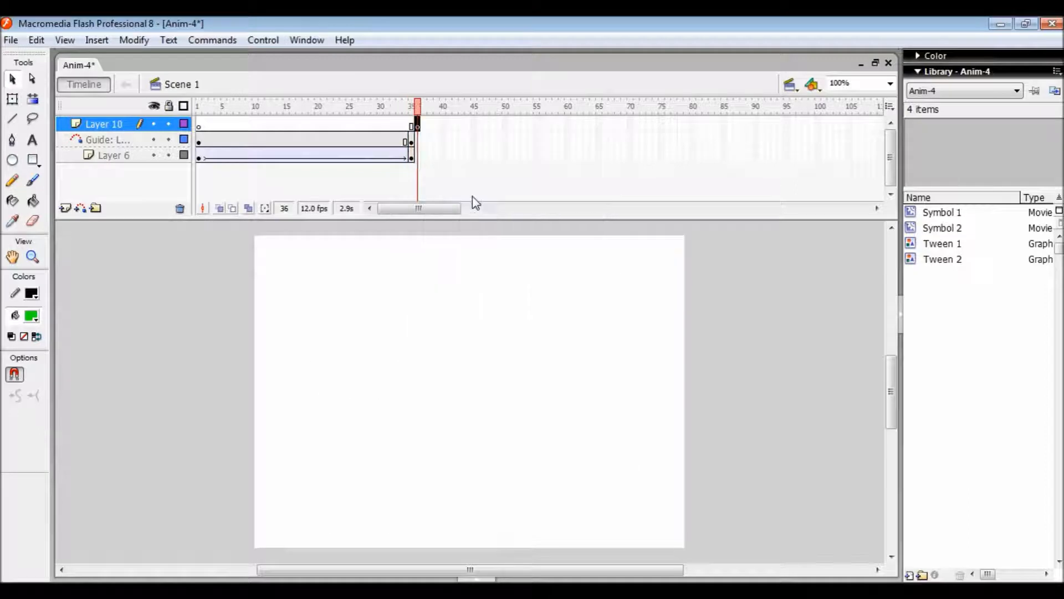
pyautogui.rightClick(124, 128)
pyautogui.click(194, 195)
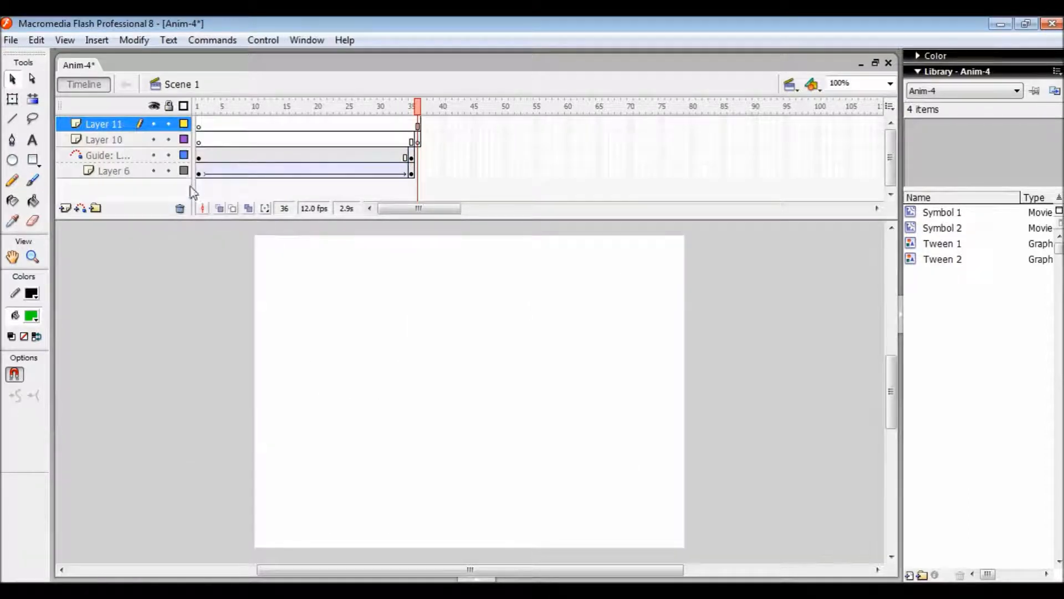
# - Rename Layer 10 as Masking and Layer 11 as Linkaran
pyautogui.doubleClick(121, 142)
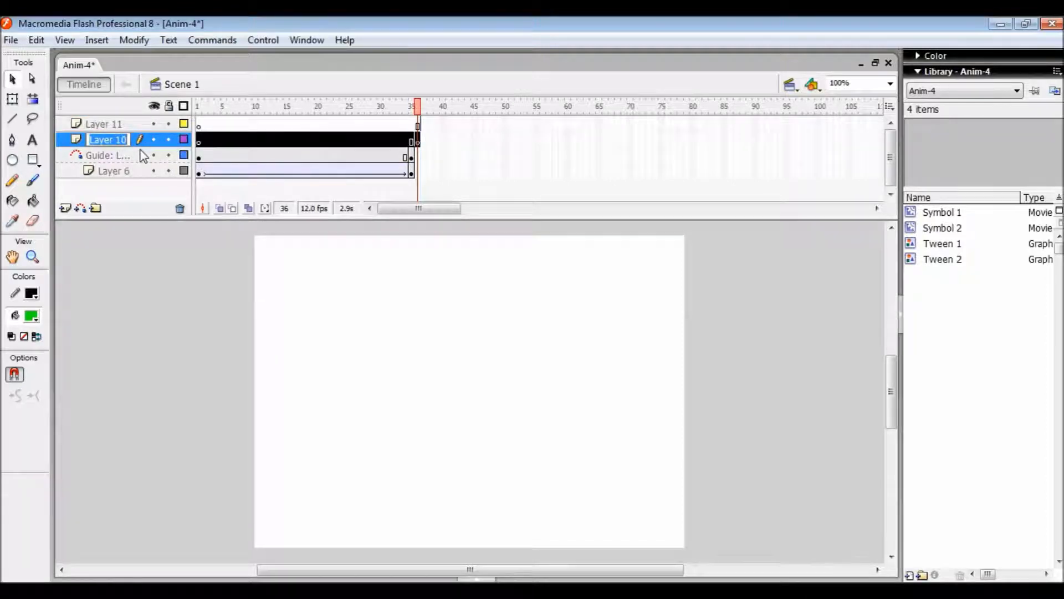
pyautogui.write('Masking')
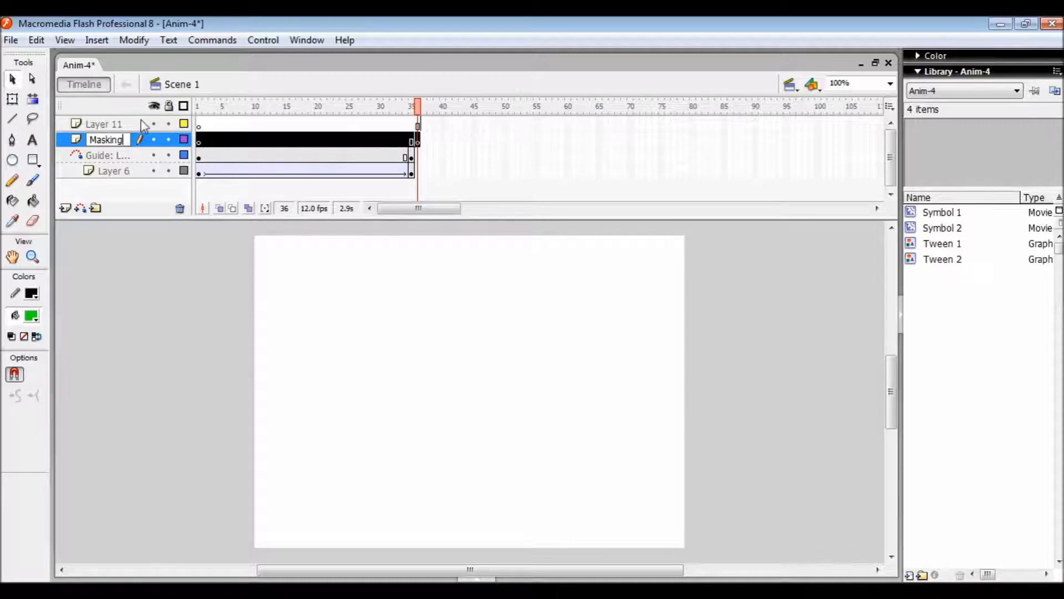
pyautogui.doubleClick(123, 124)
pyautogui.write('Linkaran')
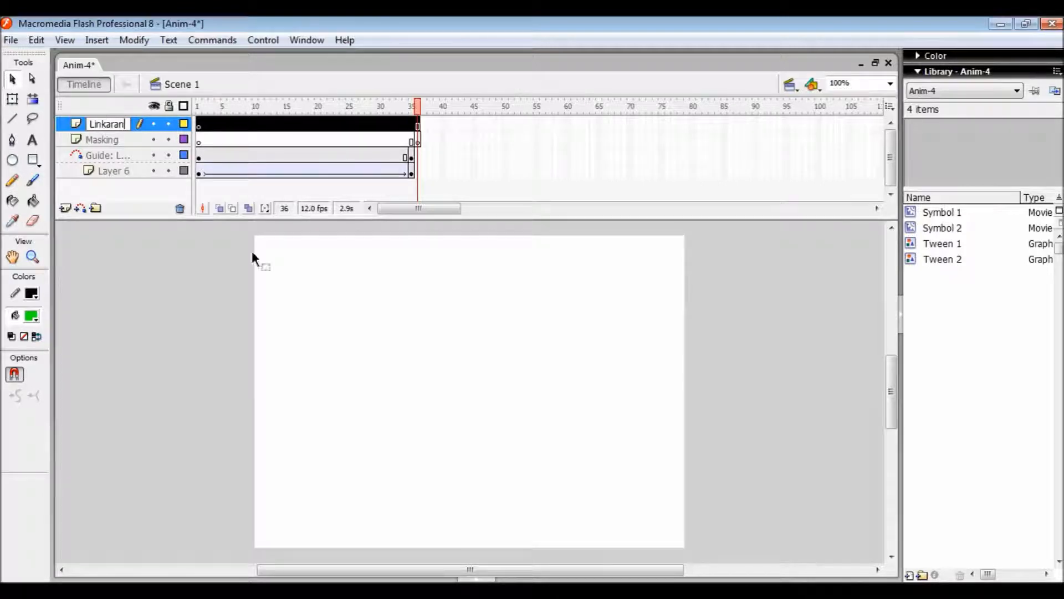
pyautogui.click(326, 276)
# - Add the text MASKING on the Masking layer at frame 36 with the Text tool
pyautogui.click(125, 144)
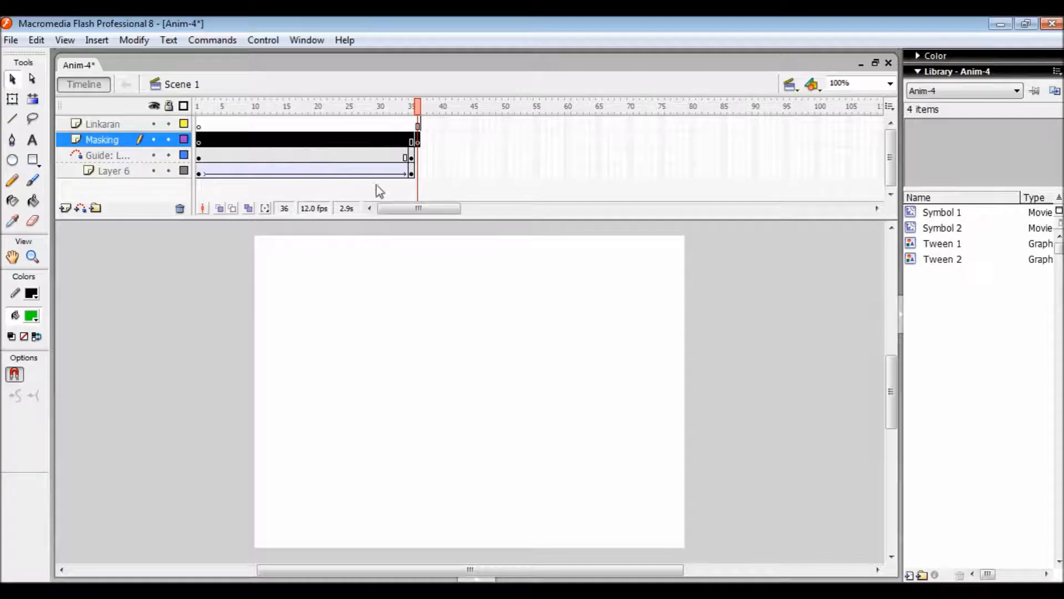
pyautogui.click(32, 141)
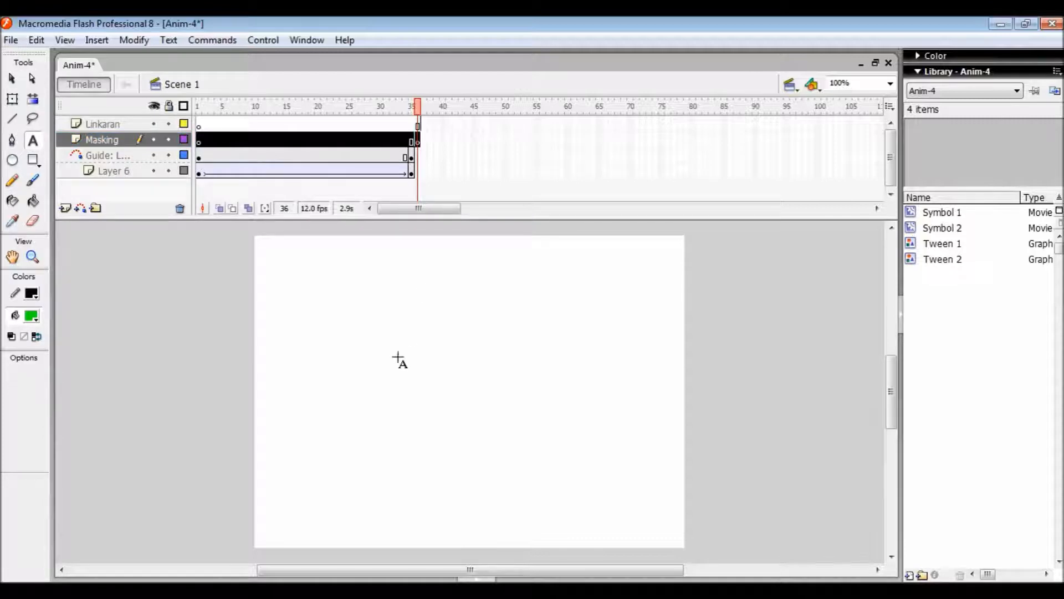
pyautogui.click(362, 382)
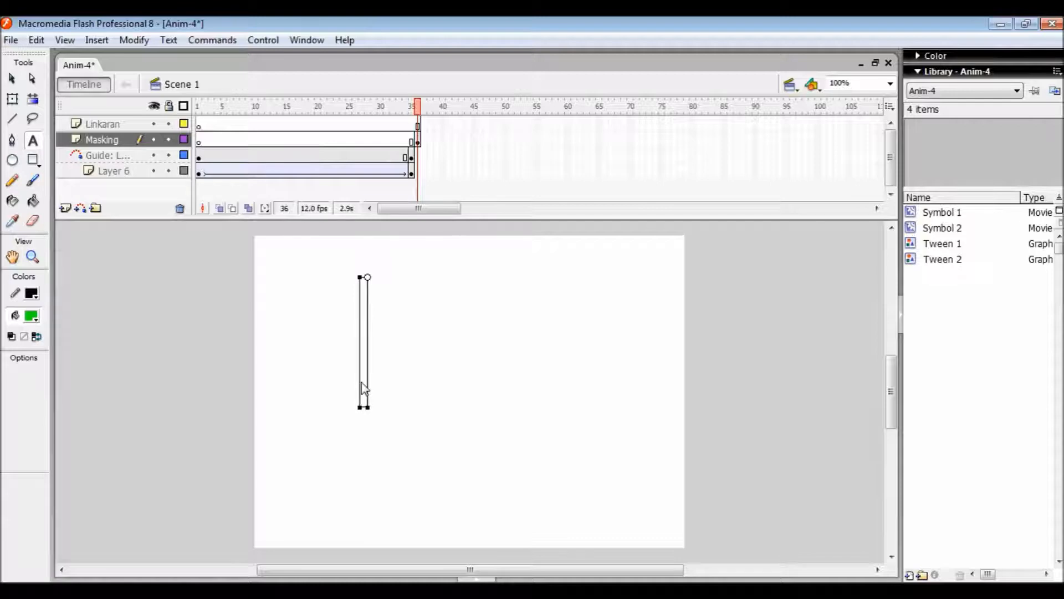
pyautogui.write('M')
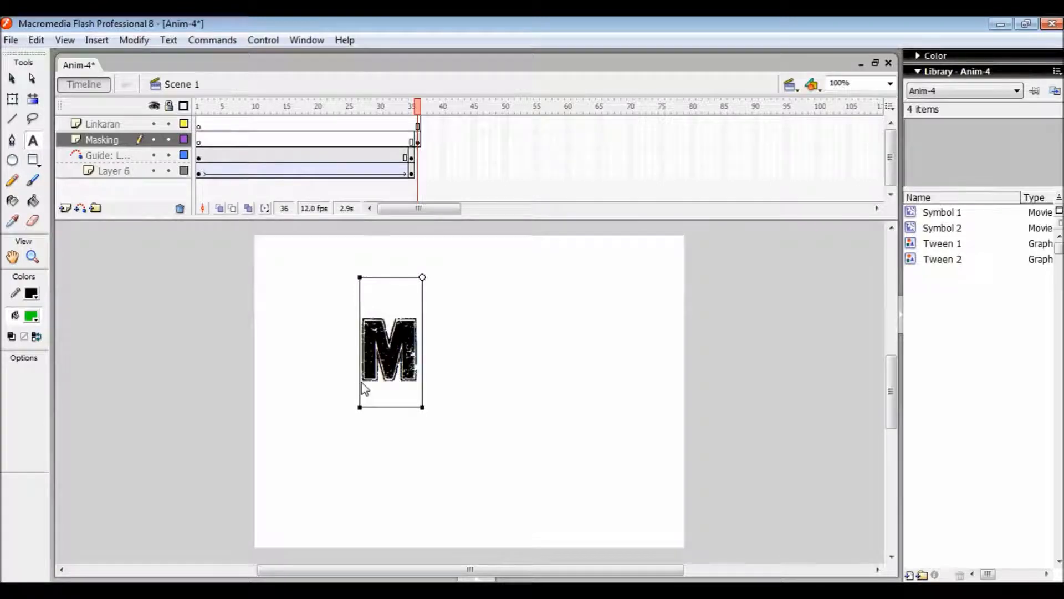
pyautogui.write('A')
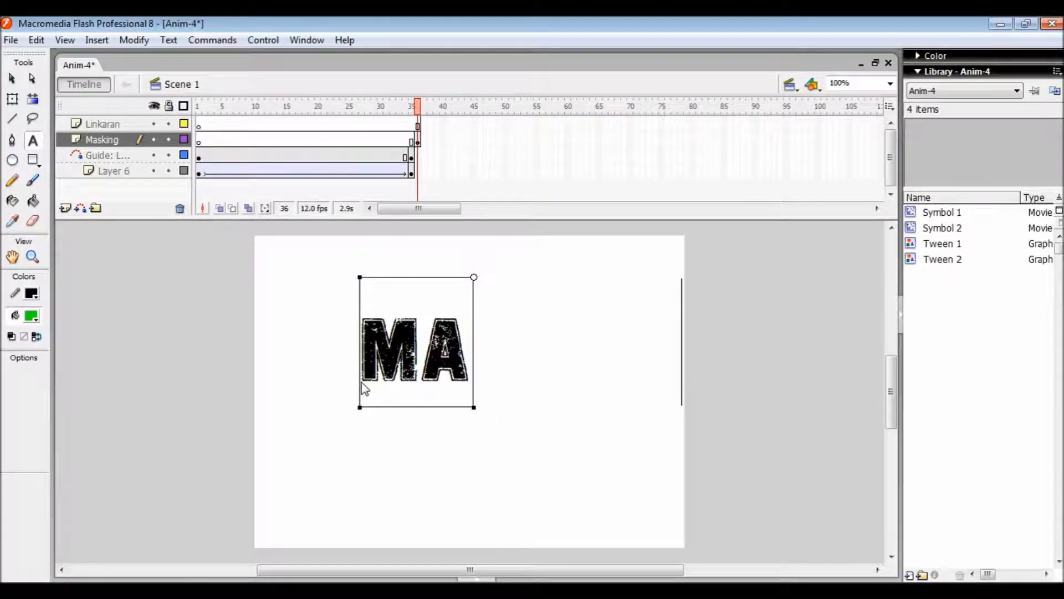
pyautogui.write('SKING')
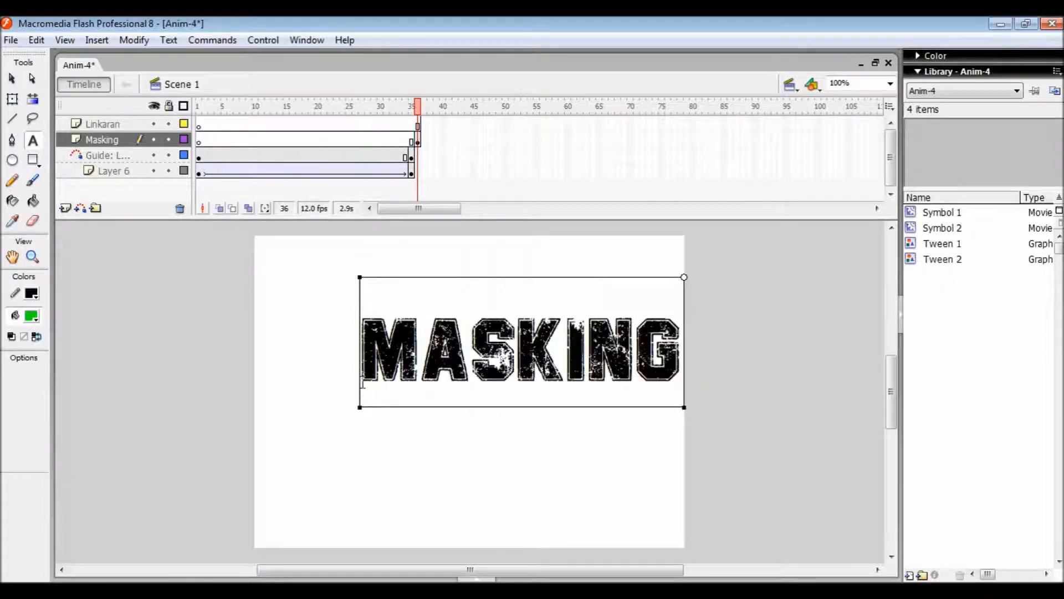
# - Move the MASKING text down and to the left so it sits near the centre of the stage
pyautogui.click(11, 80)
pyautogui.click(472, 331)
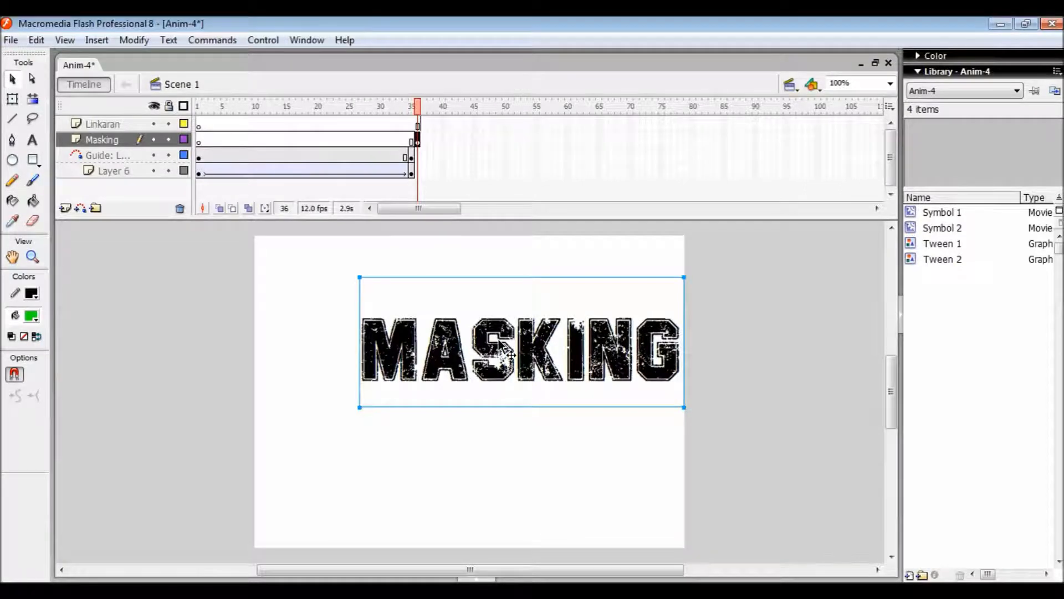
pyautogui.moveTo(499, 342); pyautogui.dragTo(457, 376)
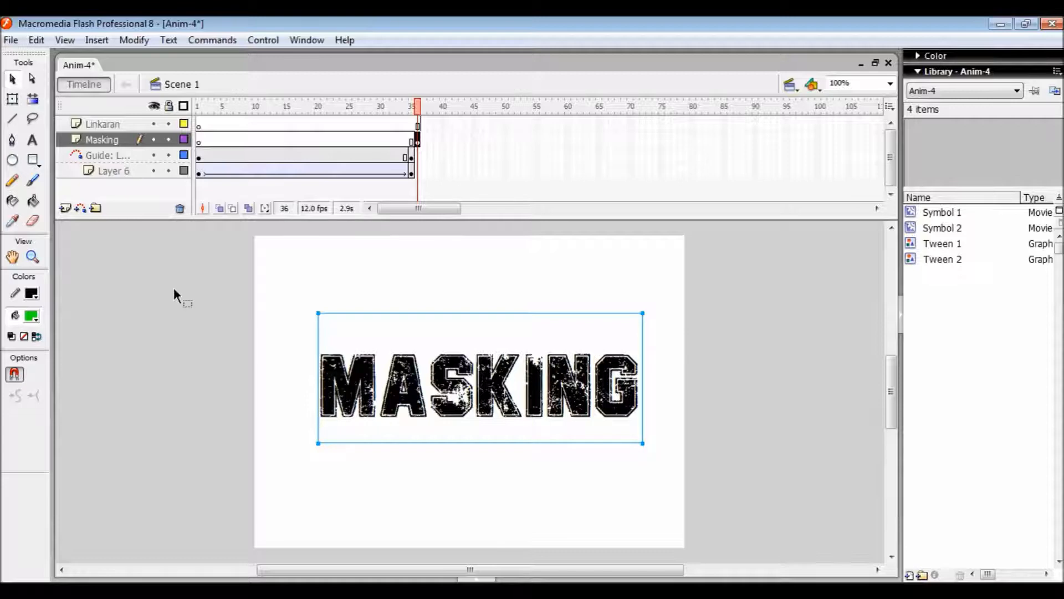
# - Resize the MASKING text slightly smaller about its centre with Free Transform, and nudge it a few pixels to the left
pyautogui.hscroll(1, 135, 246)
pyautogui.click(12, 99)
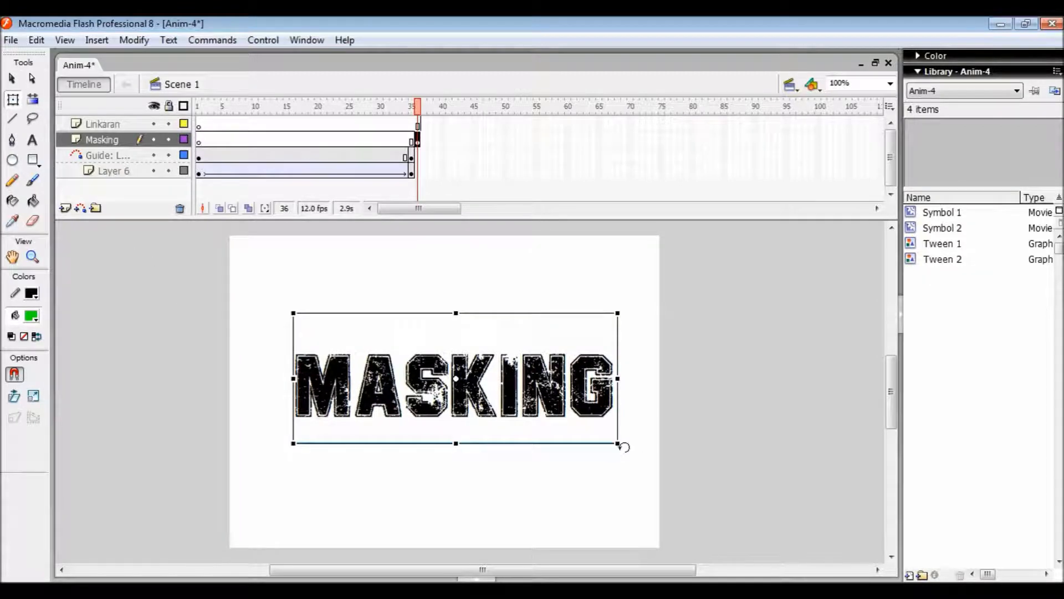
pyautogui.moveTo(617, 444); pyautogui.dragTo(593, 420)
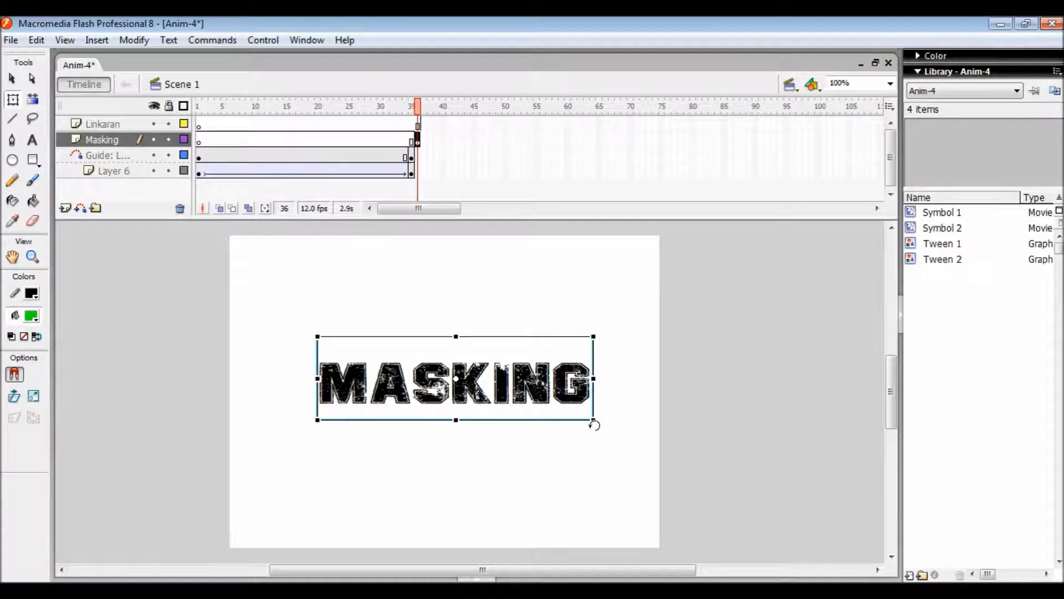
pyautogui.moveTo(590, 420); pyautogui.dragTo(614, 443)
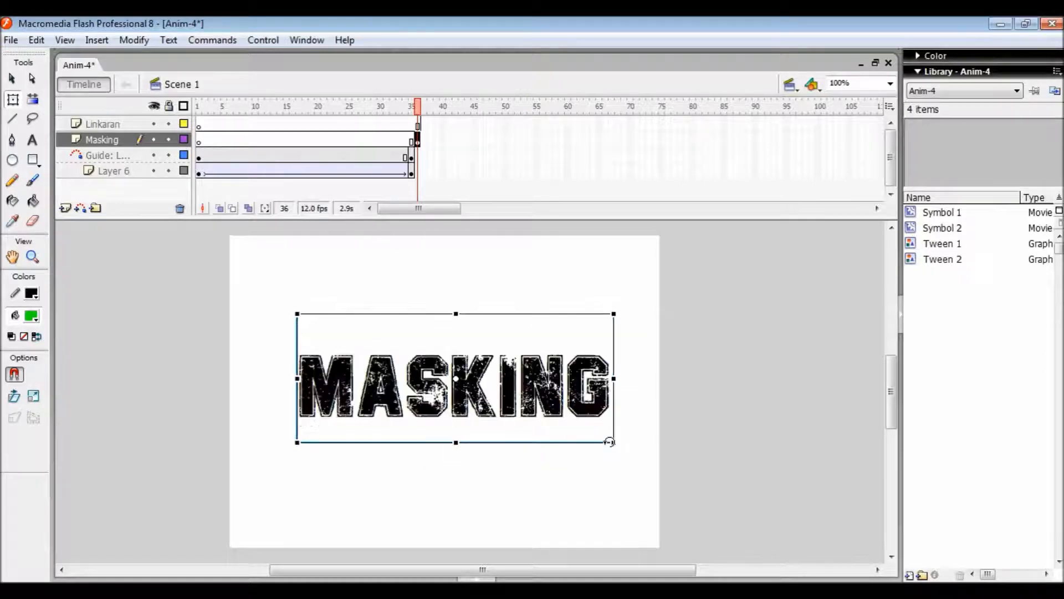
pyautogui.click(12, 79)
pyautogui.press('Left')
pyautogui.press('Left')
pyautogui.press('Left')
pyautogui.press('Left')
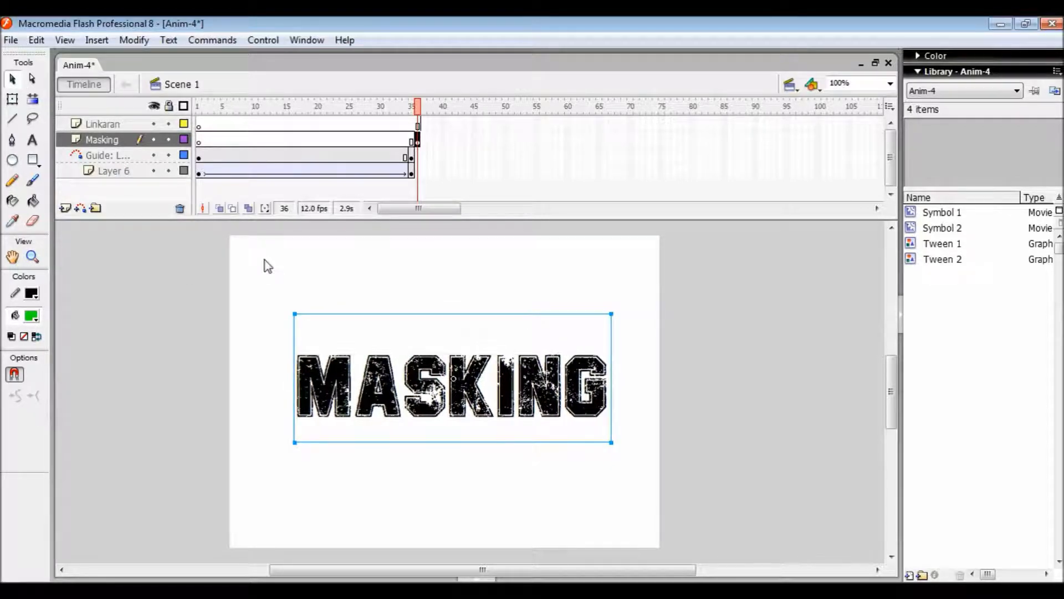
# - Insert a keyframe at frame 36 of the Linkaran layer and draw a tall green ellipse just before the letter M
pyautogui.click(418, 124)
pyautogui.rightClick(418, 124)
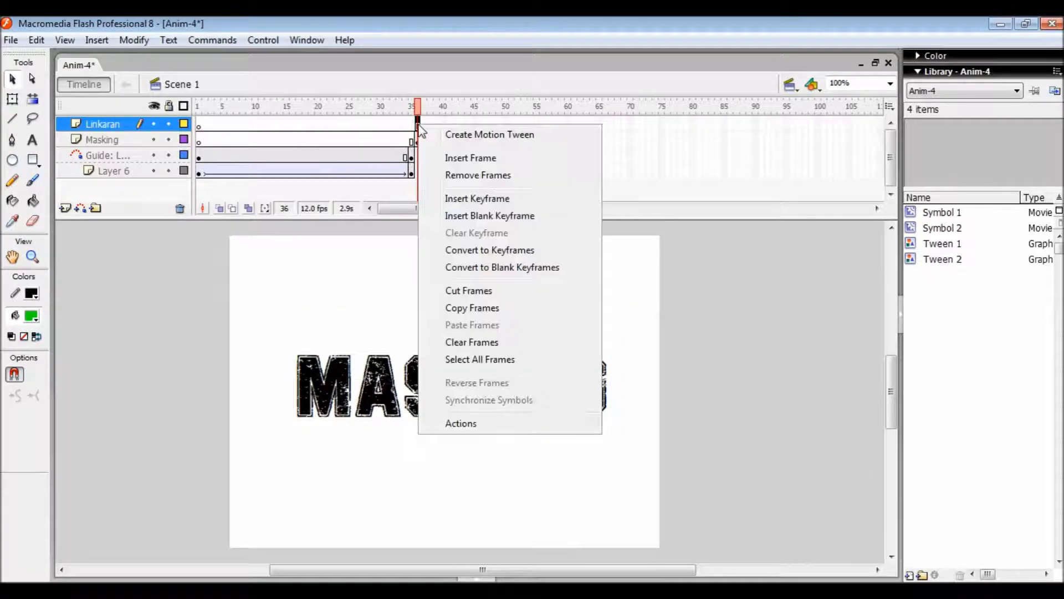
pyautogui.click(487, 197)
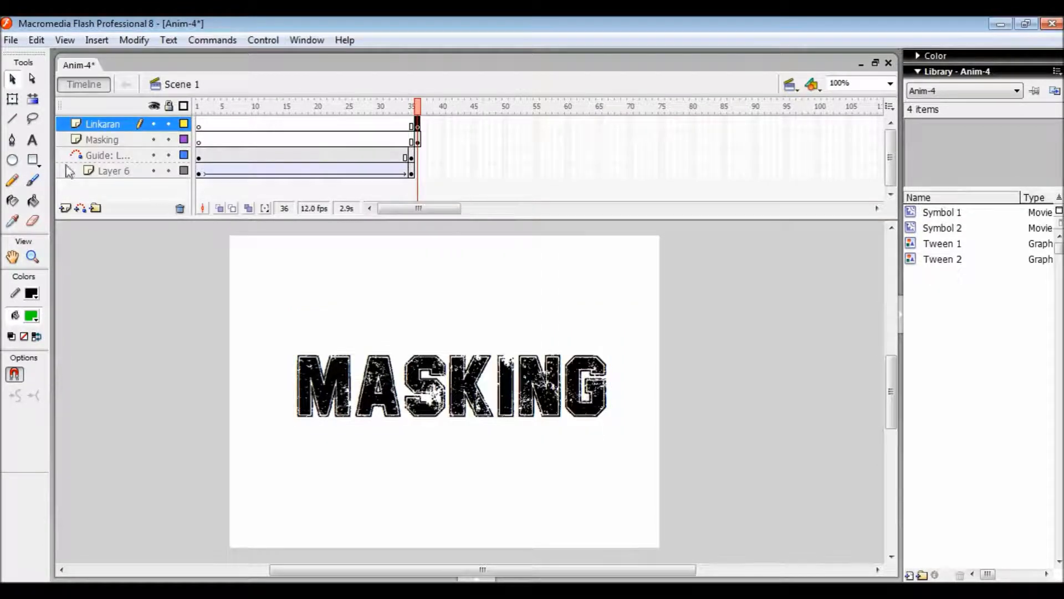
pyautogui.click(13, 161)
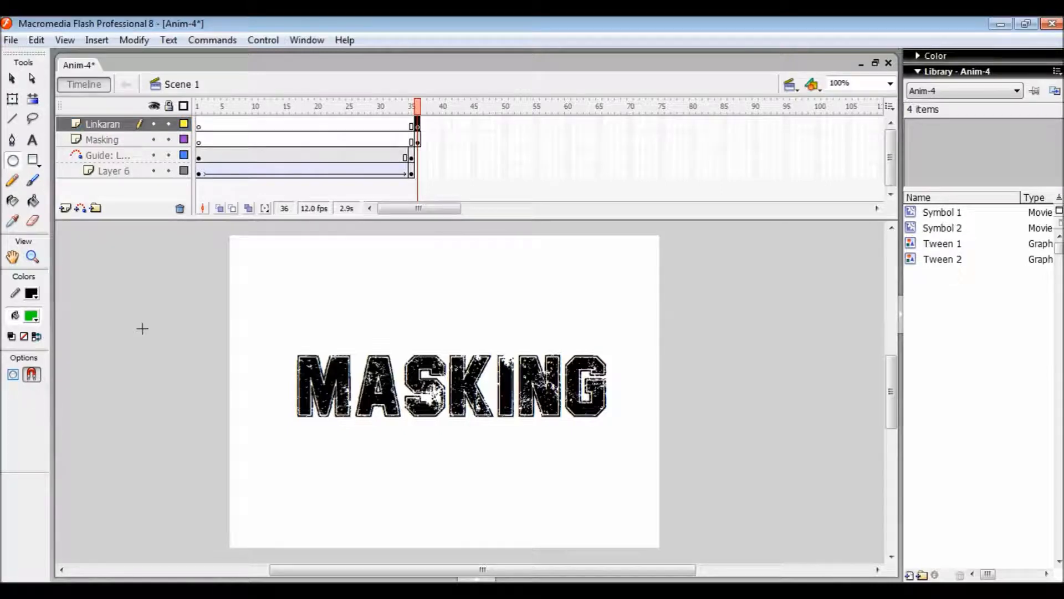
pyautogui.moveTo(236, 340); pyautogui.dragTo(294, 431)
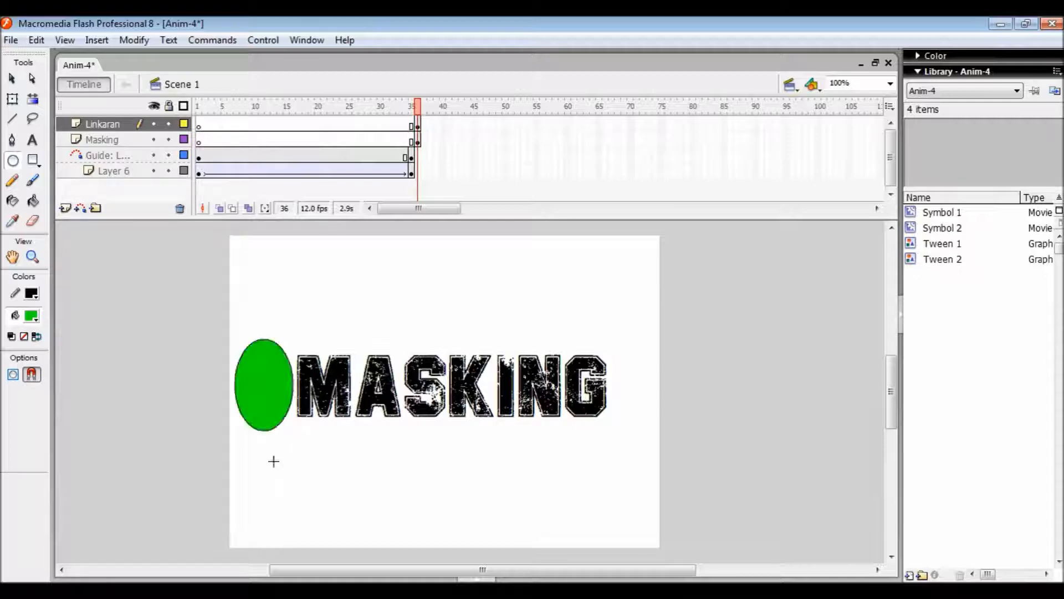
# - Convert the green ellipse with its outline into a movie clip symbol, keeping the suggested name
pyautogui.click(418, 125)
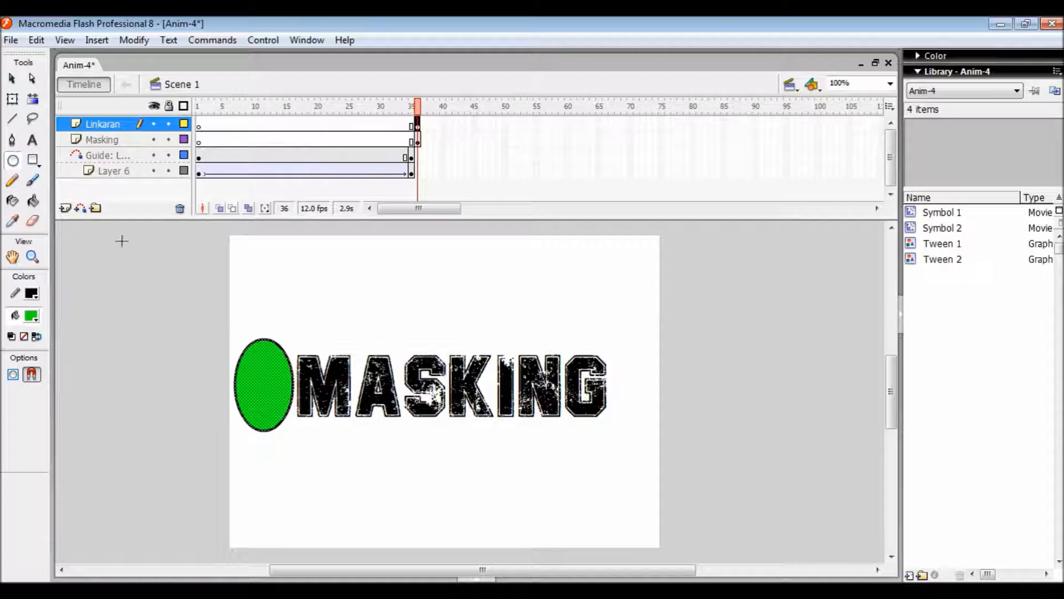
pyautogui.click(12, 78)
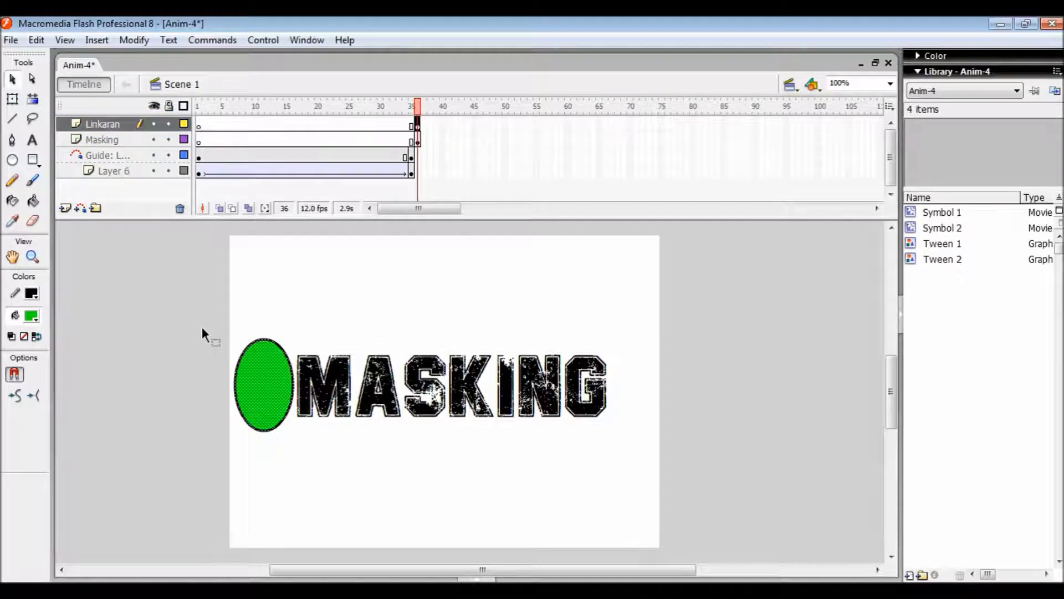
pyautogui.rightClick(265, 376)
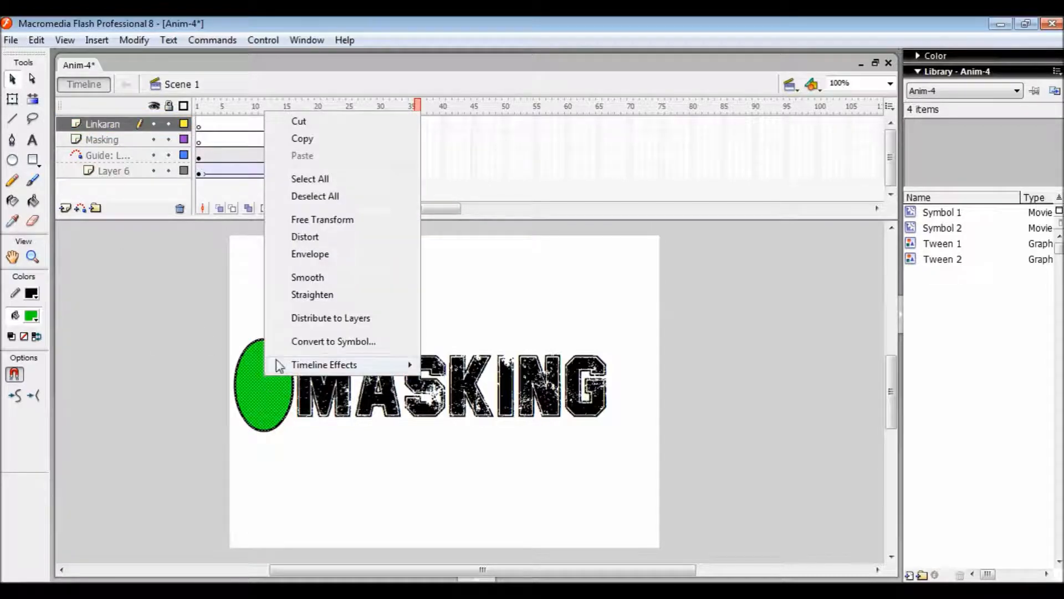
pyautogui.click(331, 345)
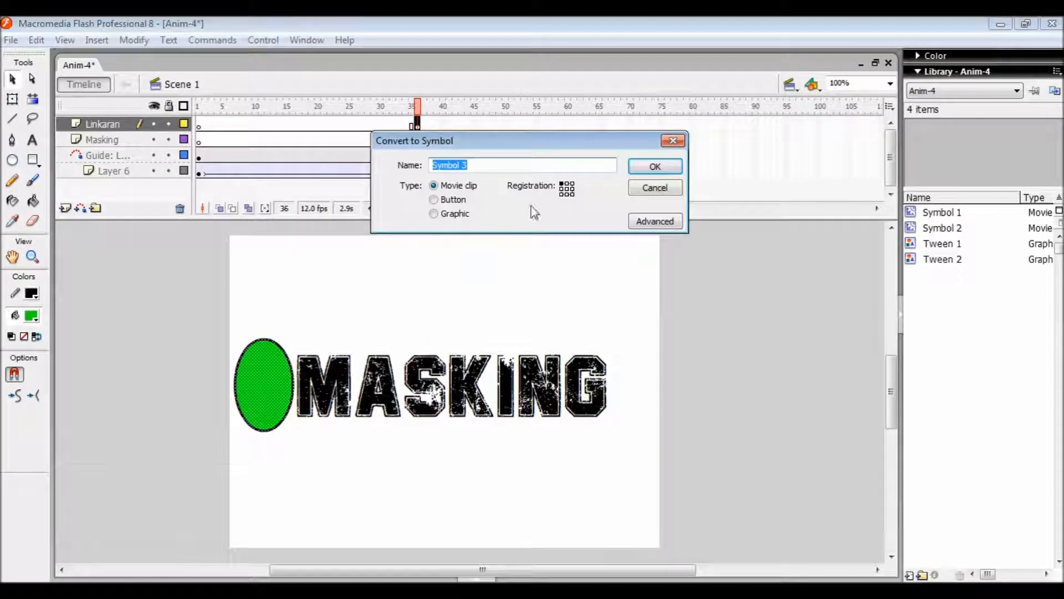
pyautogui.click(643, 167)
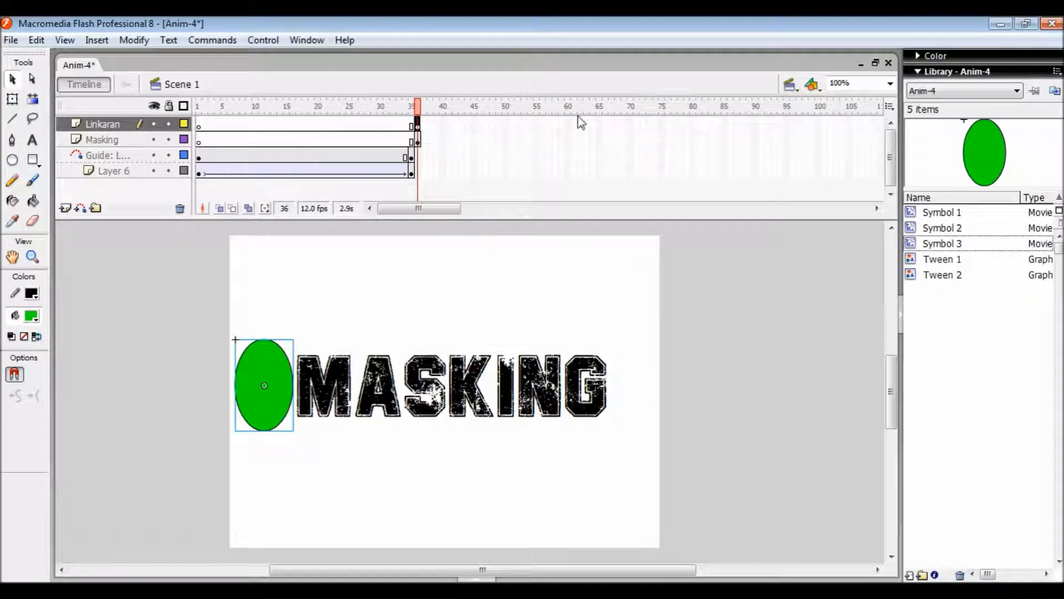
# - Insert a keyframe at frame 55 of the Linkaran layer
pyautogui.click(505, 122)
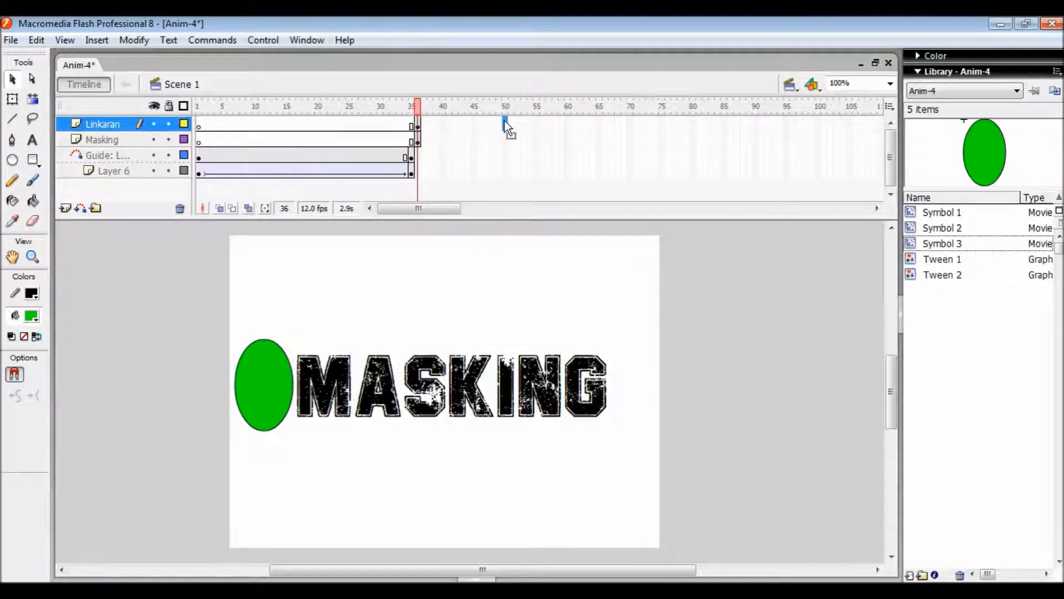
pyautogui.rightClick(505, 123)
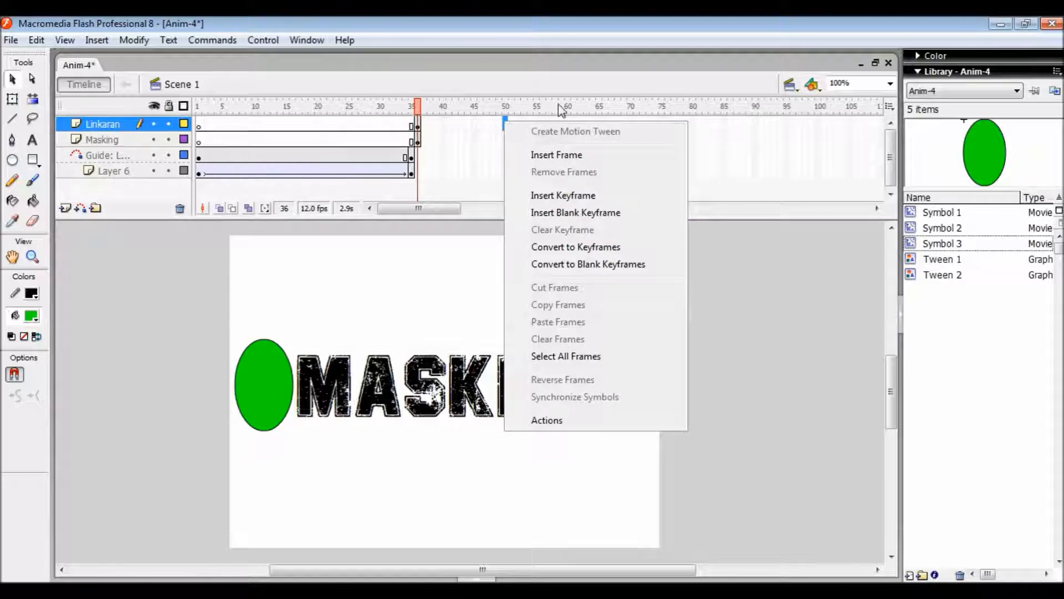
pyautogui.click(536, 121)
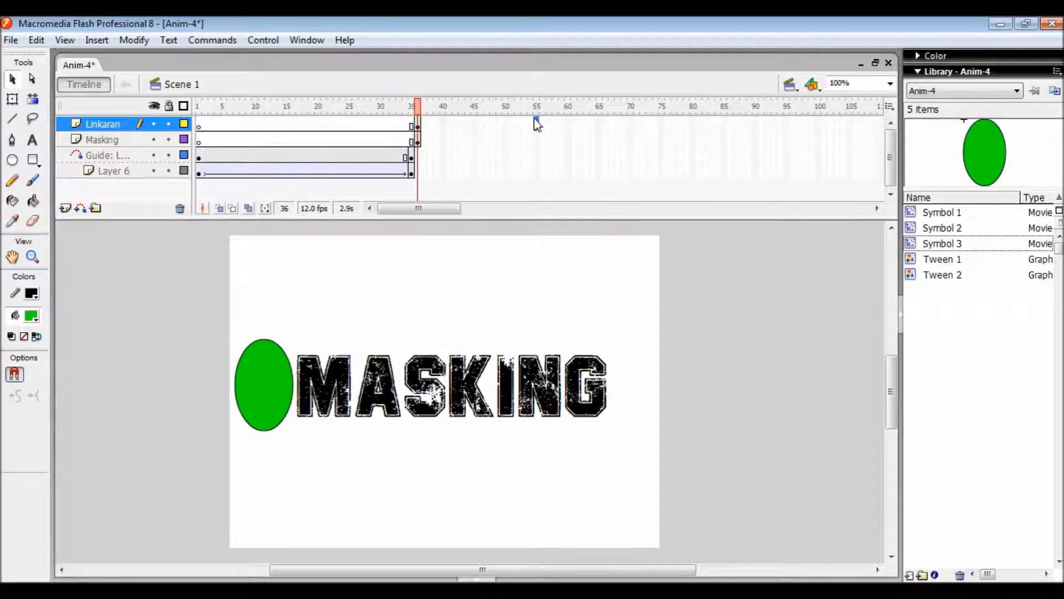
pyautogui.rightClick(535, 118)
pyautogui.click(592, 193)
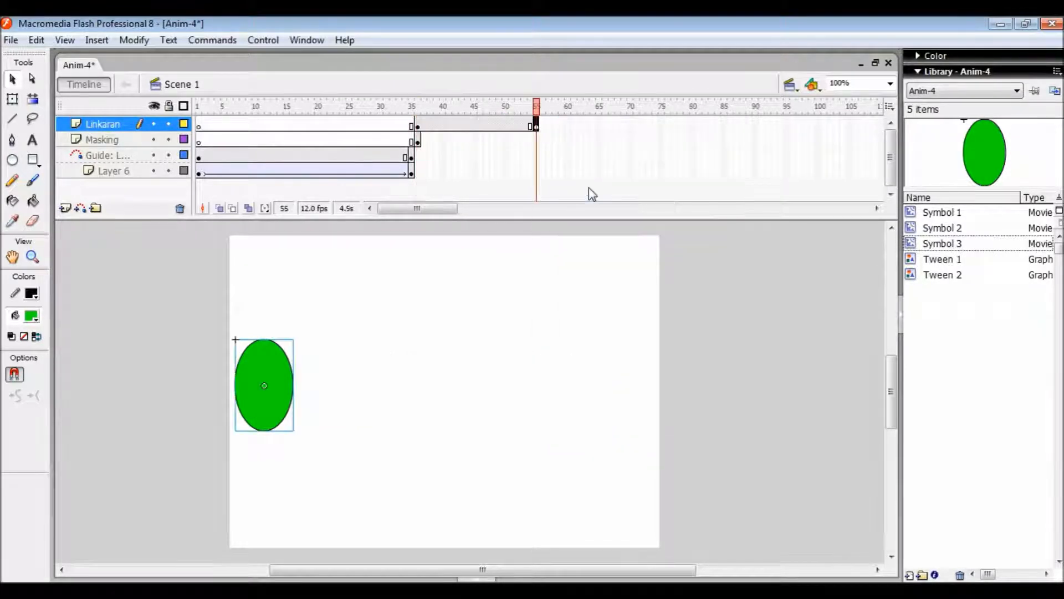
# - Insert a keyframe at frame 75 of the Masking layer to extend the MASKING text
pyautogui.click(662, 140)
pyautogui.rightClick(662, 140)
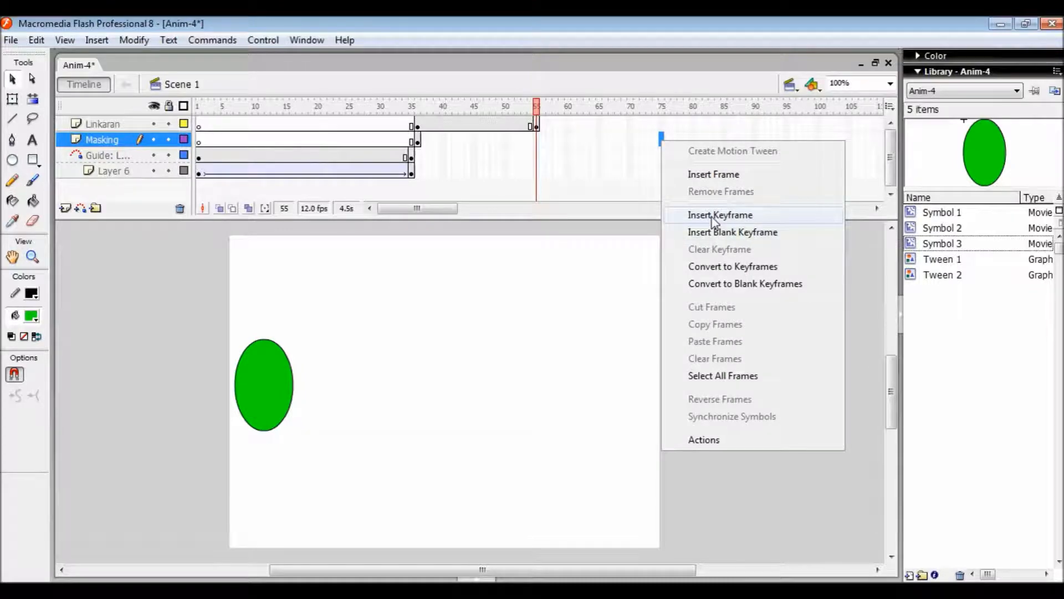
pyautogui.click(714, 216)
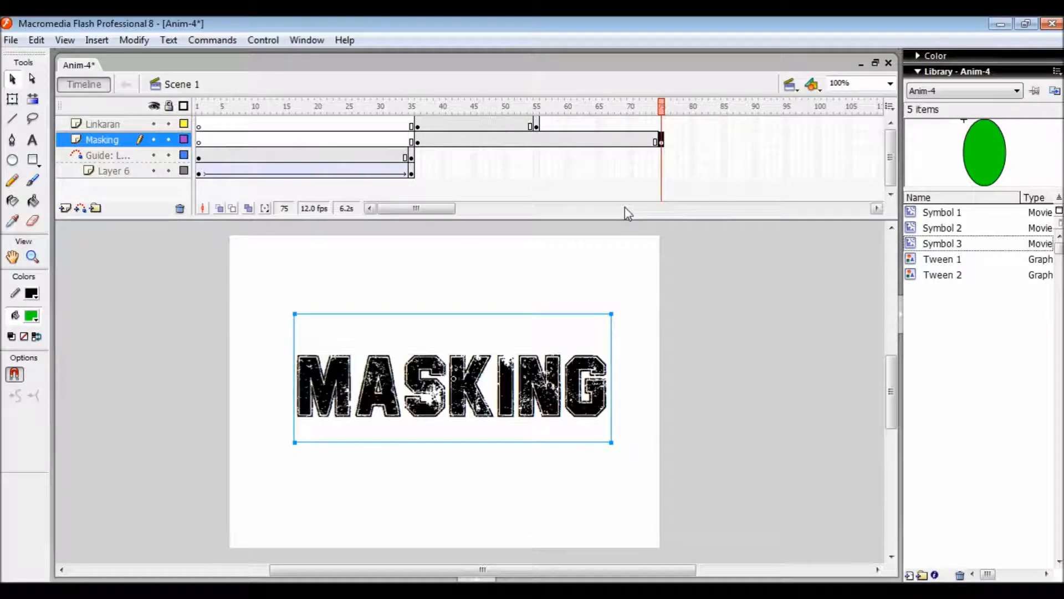
# - Insert a keyframe at frame 75 of the Linkaran layer
pyautogui.click(657, 124)
pyautogui.click(660, 124)
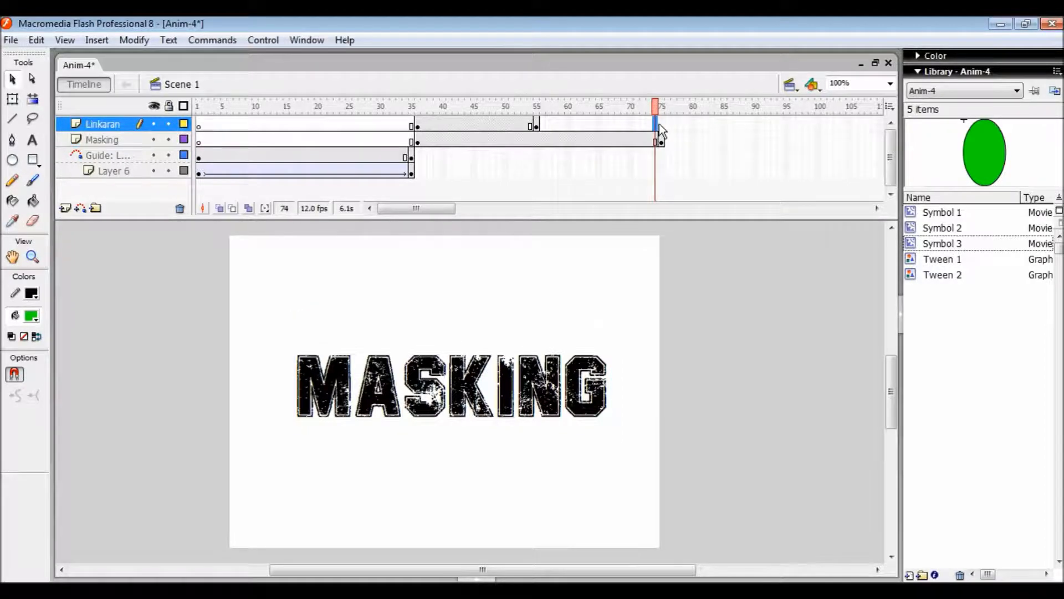
pyautogui.rightClick(660, 124)
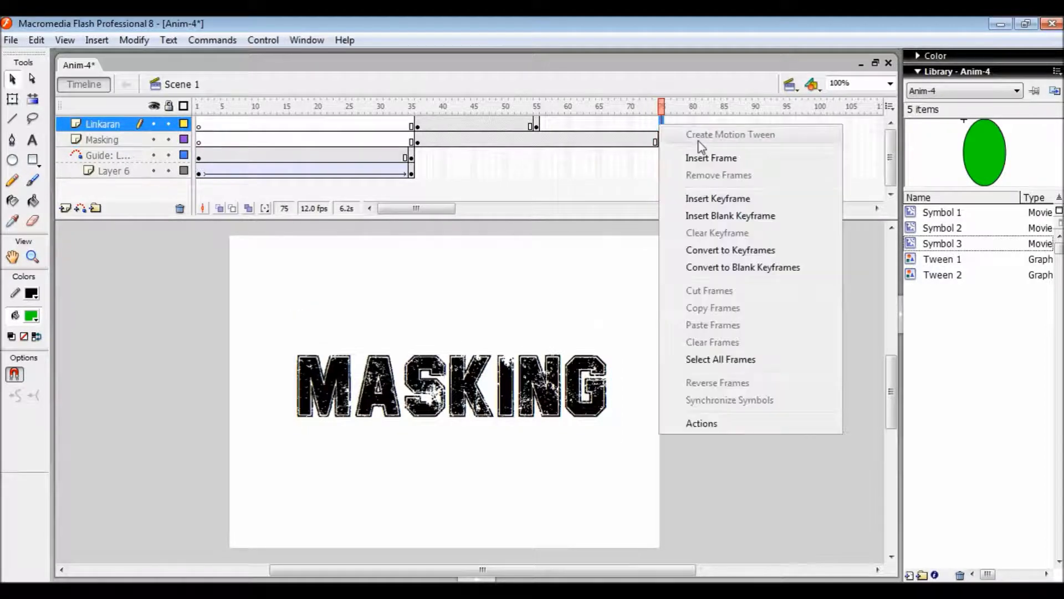
pyautogui.click(715, 198)
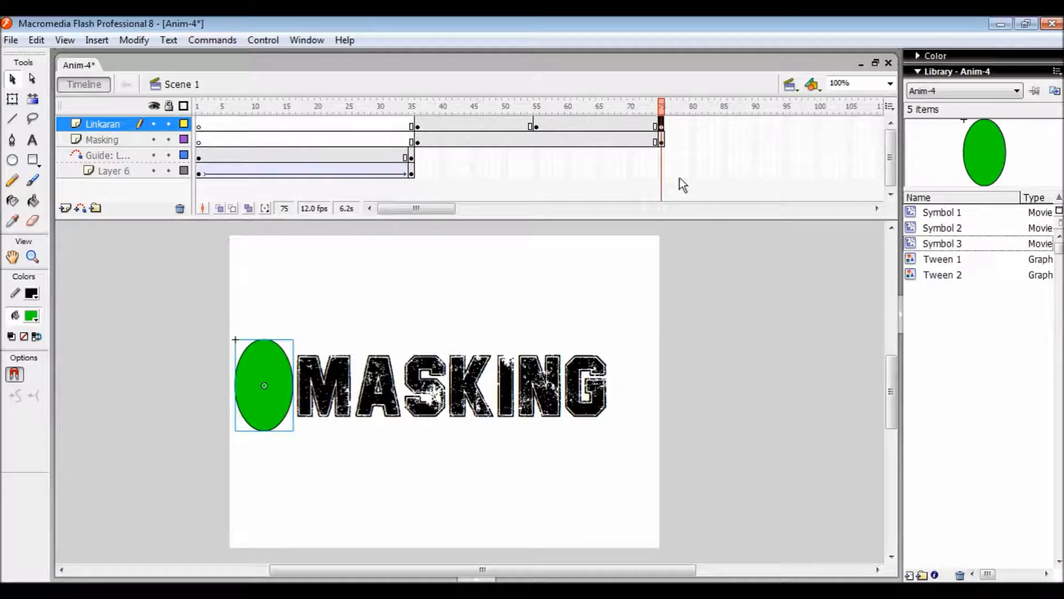
# - Move the green ellipse between S and K at frame 55, and over the right edge of the G at frame 75
pyautogui.click(535, 128)
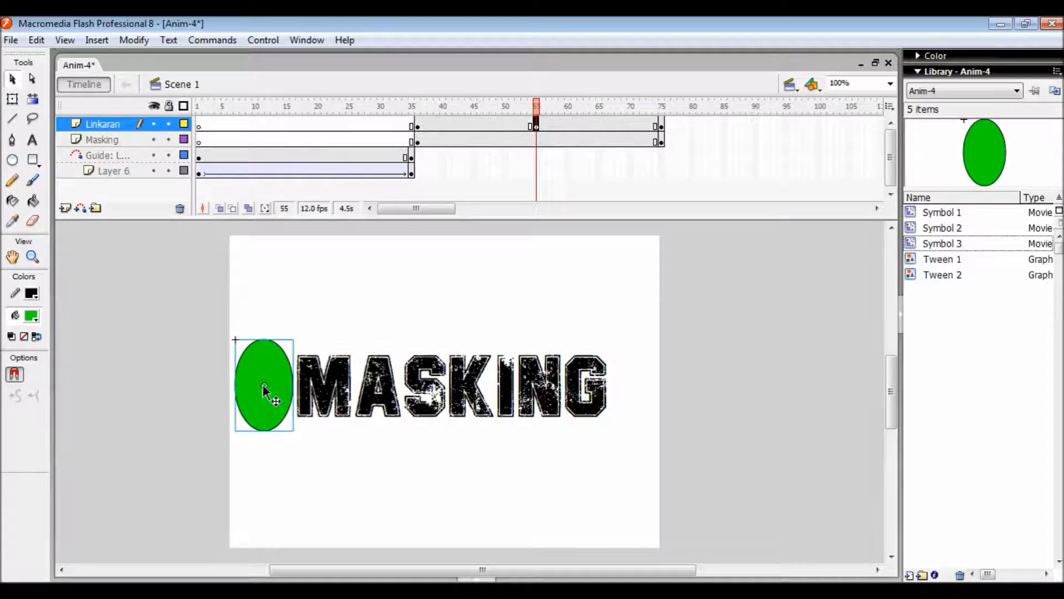
pyautogui.moveTo(265, 387); pyautogui.dragTo(464, 404)
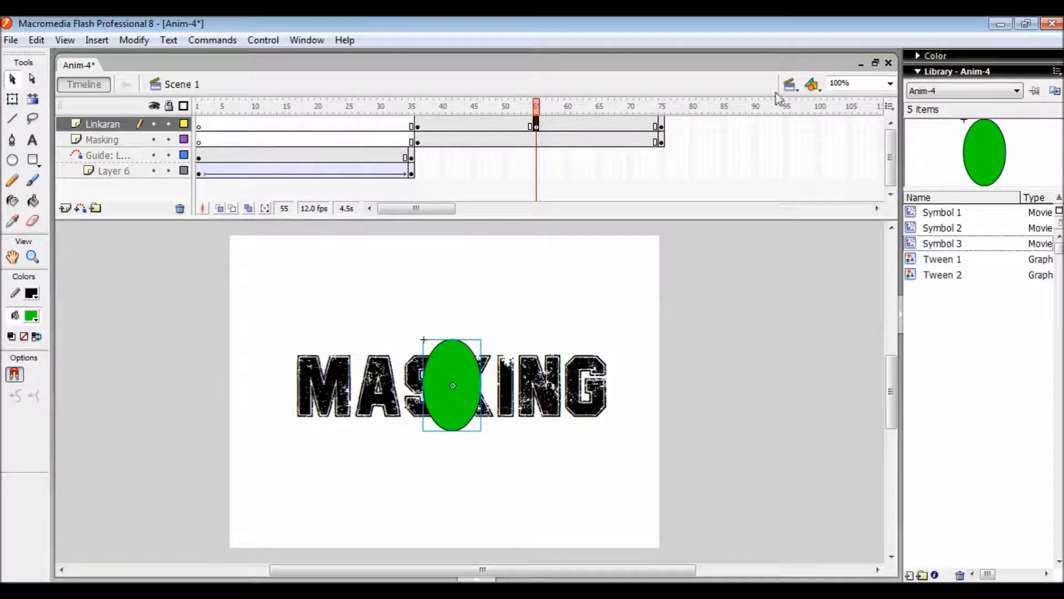
pyautogui.click(662, 127)
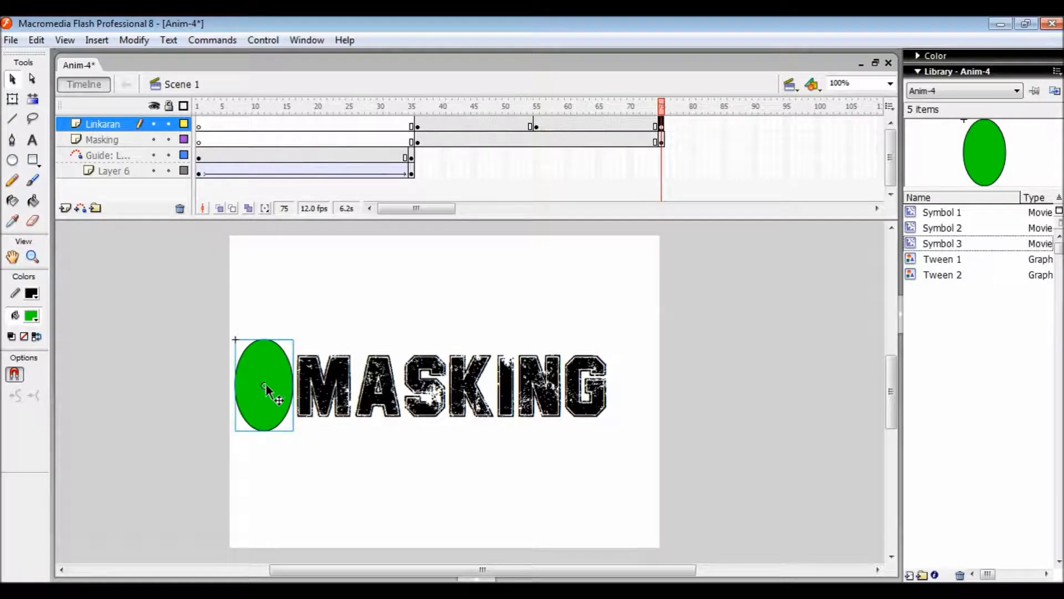
pyautogui.moveTo(265, 384); pyautogui.dragTo(622, 390)
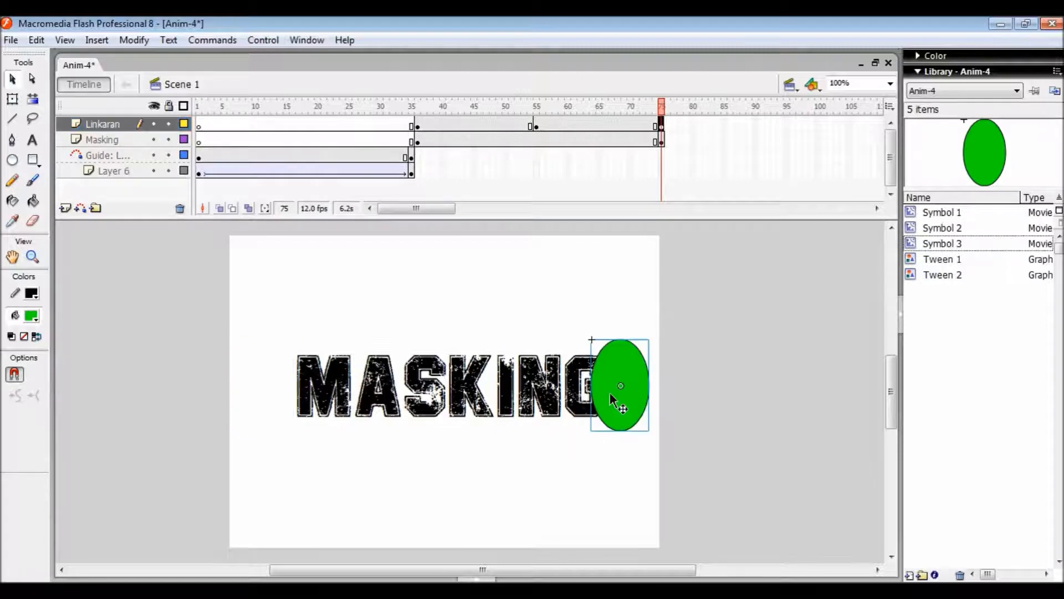
# - Create motion tweens on the Linkaran layer from frame 36 to 55 and from frame 55 to 75
pyautogui.click(536, 125)
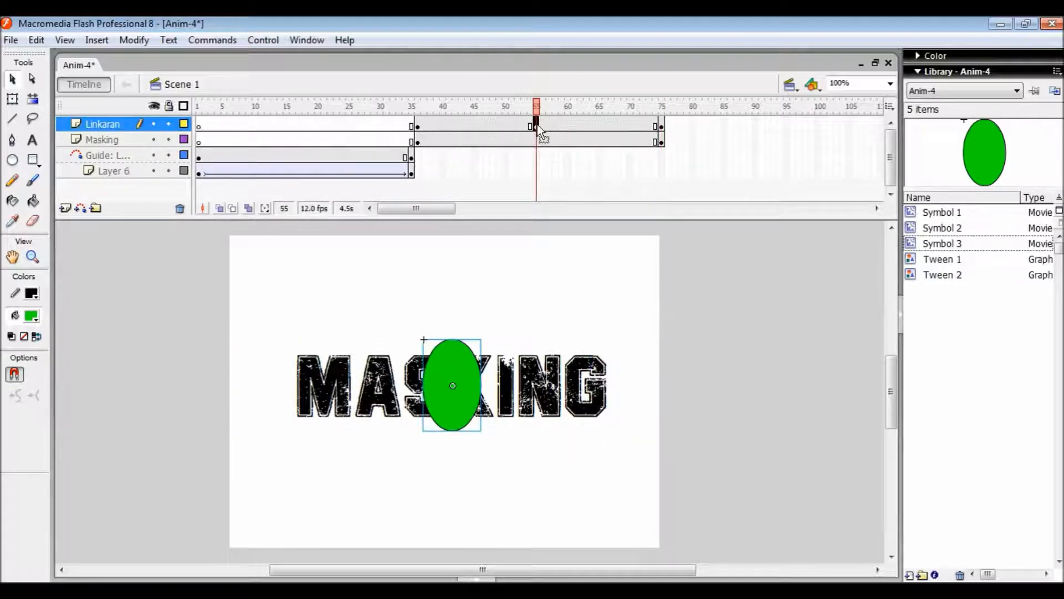
pyautogui.click(419, 127)
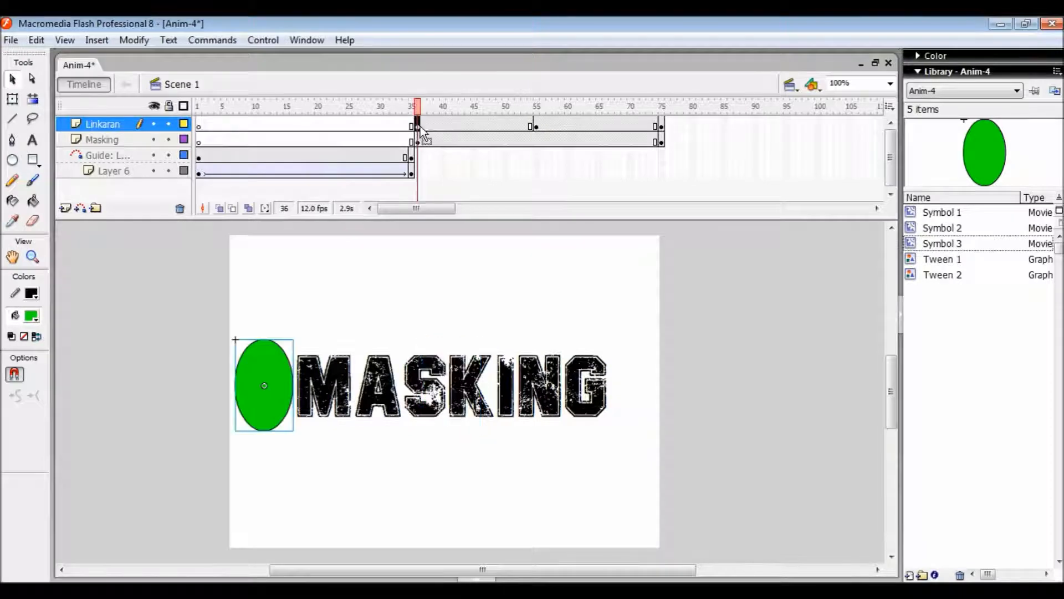
pyautogui.rightClick(421, 128)
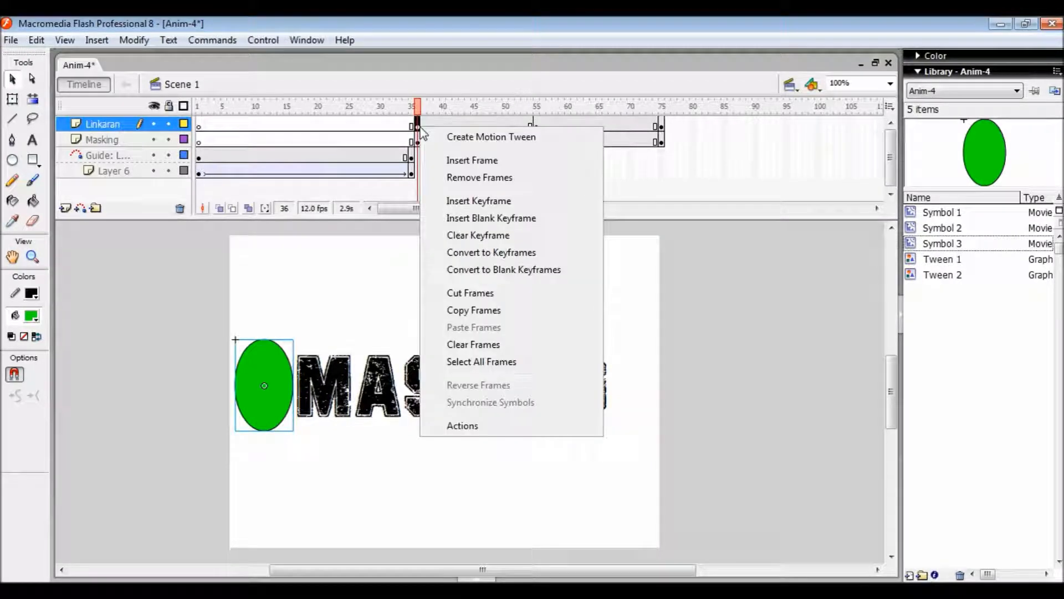
pyautogui.click(499, 137)
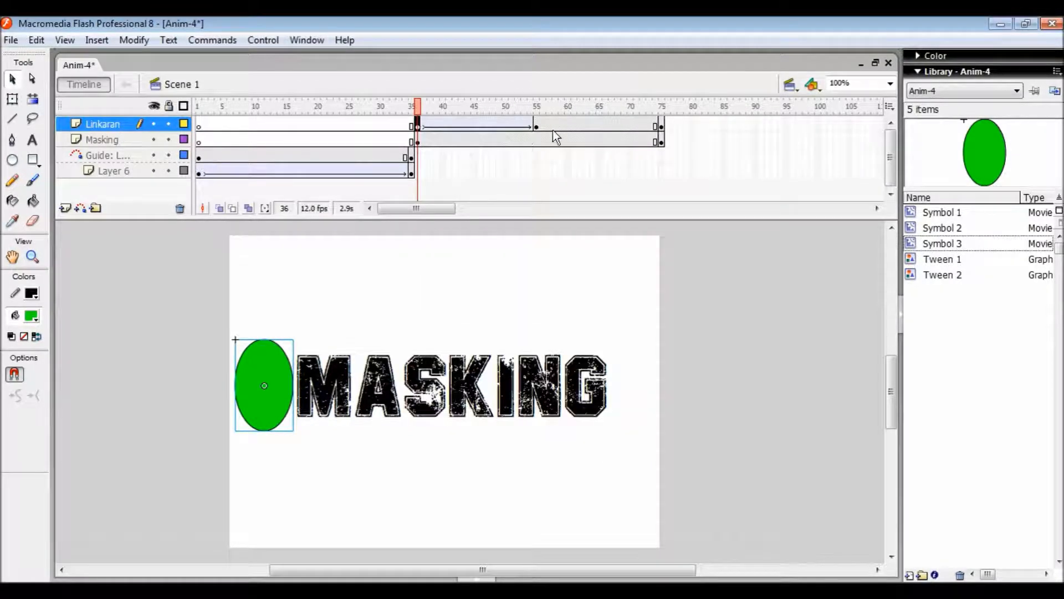
pyautogui.click(538, 128)
pyautogui.rightClick(539, 132)
pyautogui.click(588, 136)
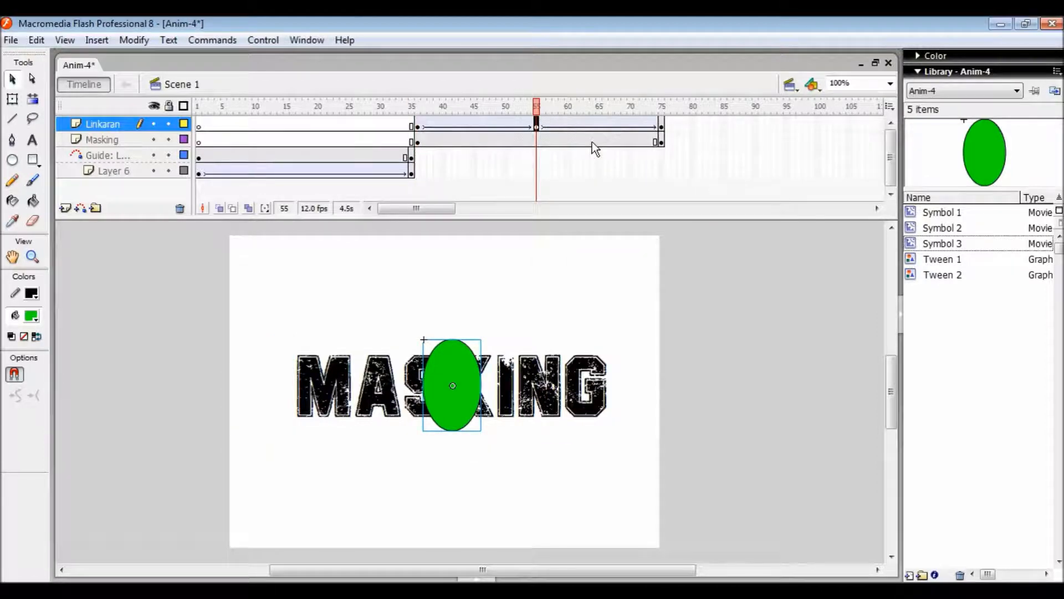
# - Turn the Linkaran layer into a mask for the Masking layer
pyautogui.click(419, 128)
pyautogui.rightClick(419, 128)
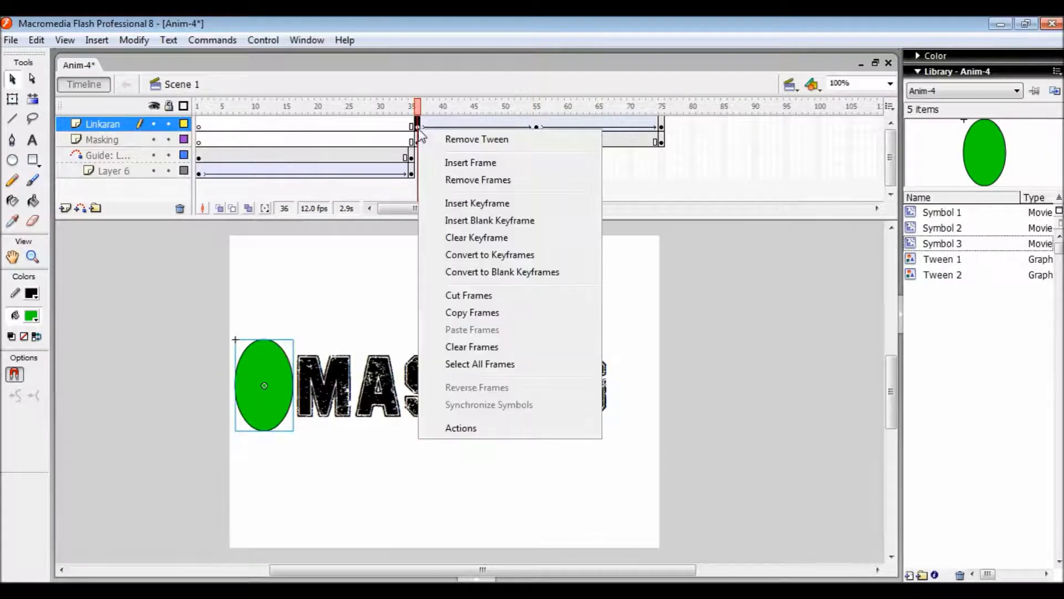
pyautogui.click(123, 129)
pyautogui.rightClick(125, 130)
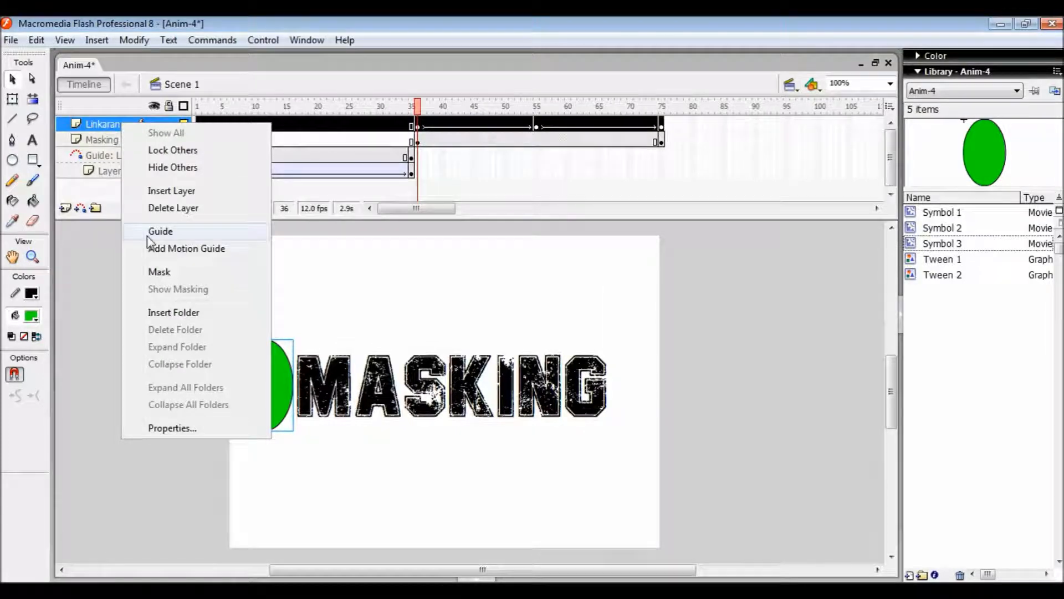
pyautogui.click(159, 272)
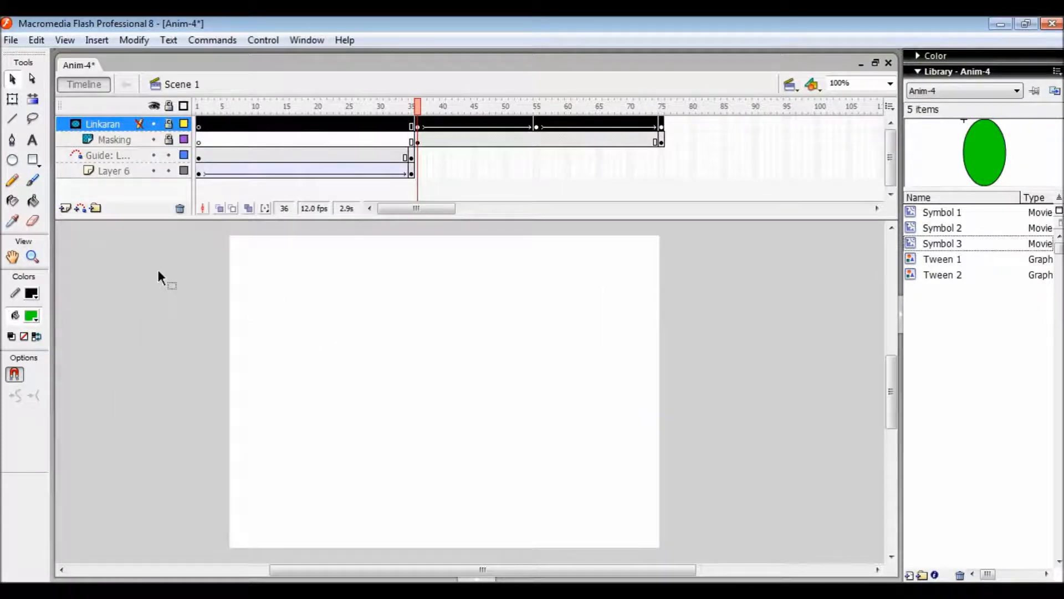
# - Preview the masking effect by scrubbing from frame 36 to 75, and test the movie before closing the preview
pyautogui.click(419, 108)
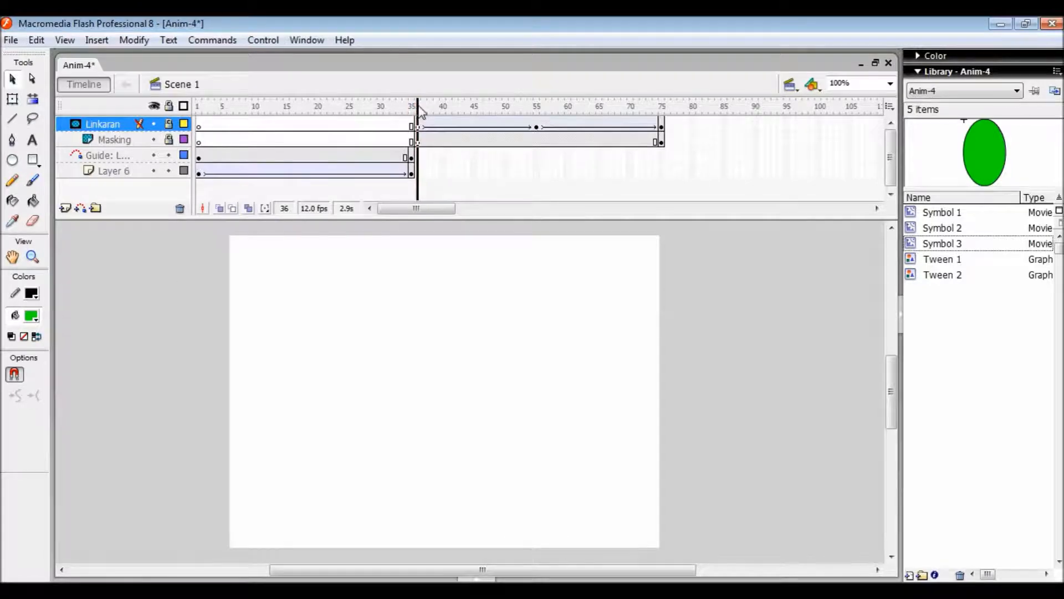
pyautogui.moveTo(420, 111); pyautogui.dragTo(492, 114)
pyautogui.moveTo(508, 115); pyautogui.dragTo(662, 136)
pyautogui.click(264, 44)
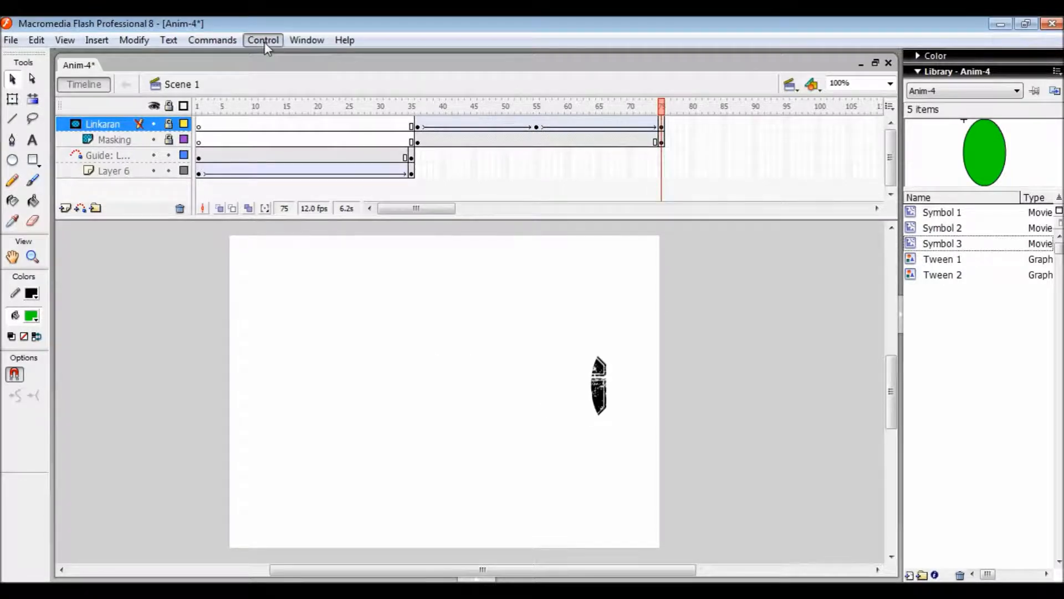
pyautogui.click(314, 161)
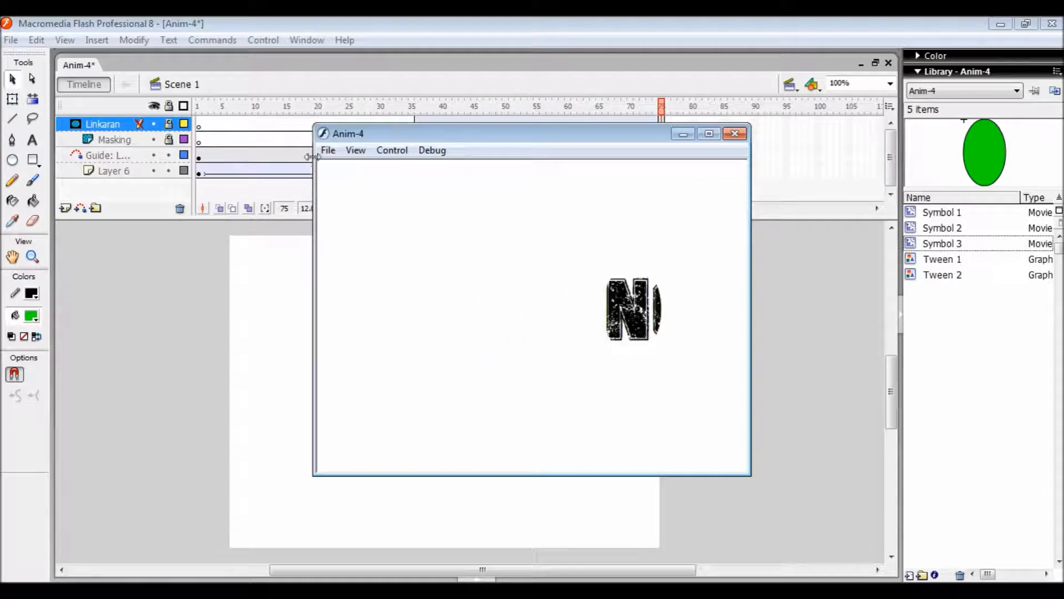
pyautogui.click(735, 134)
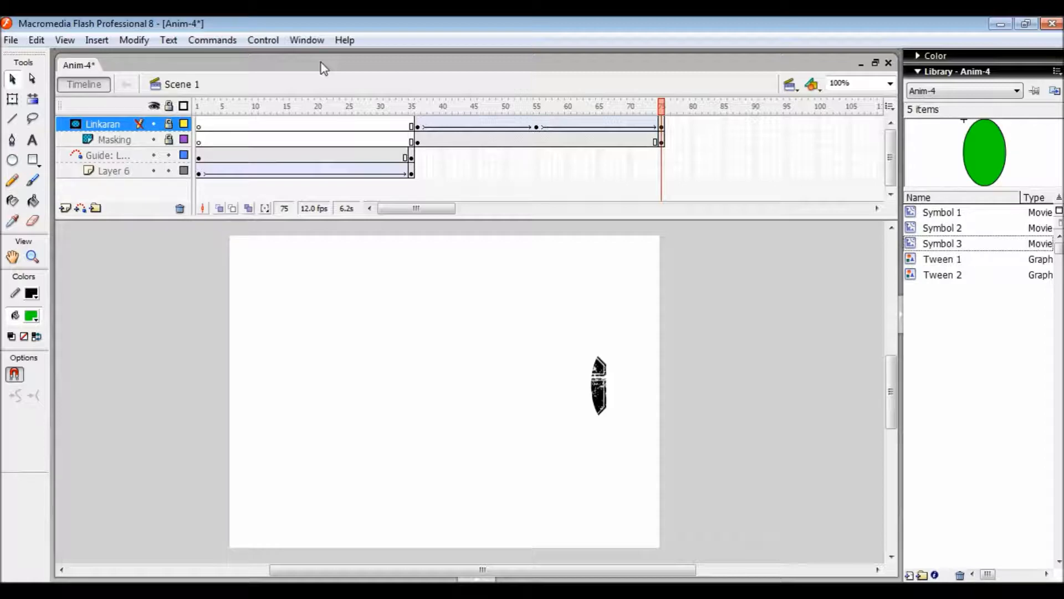
# - Insert three new layers above the Linkaran layer
pyautogui.rightClick(118, 129)
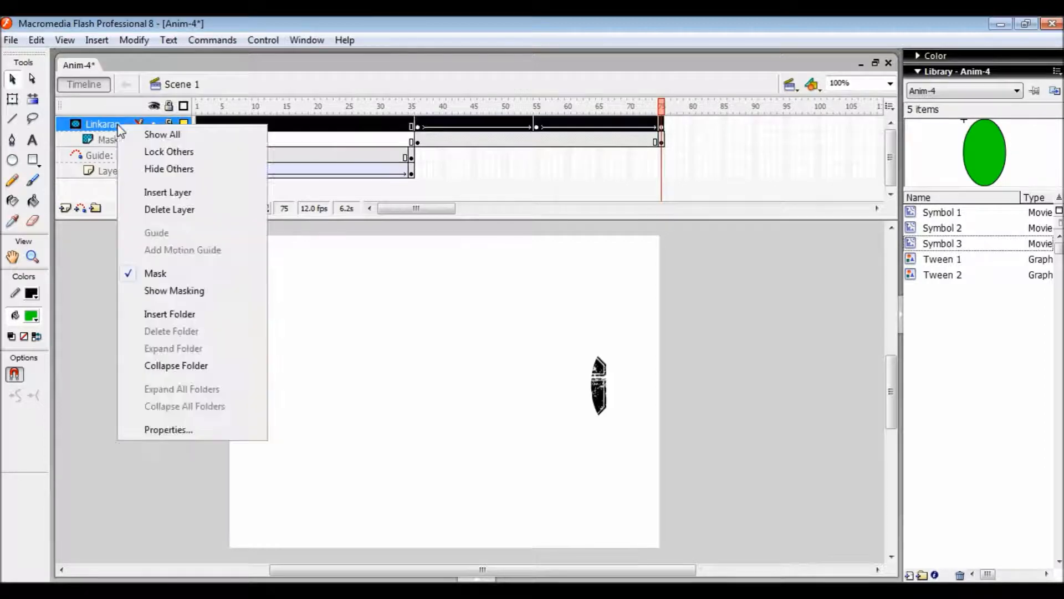
pyautogui.click(166, 192)
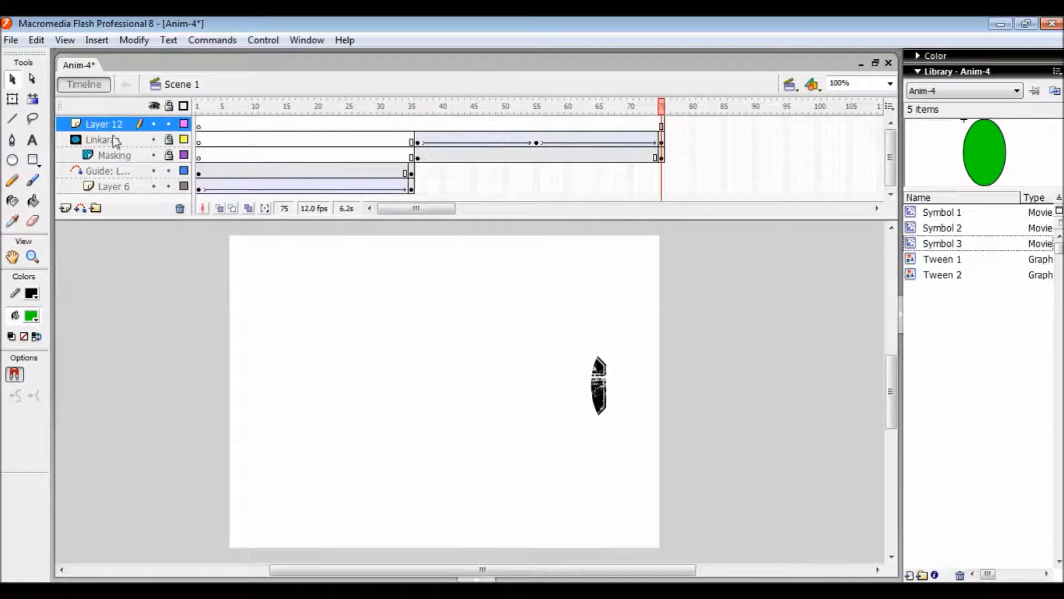
pyautogui.rightClick(112, 124)
pyautogui.click(146, 186)
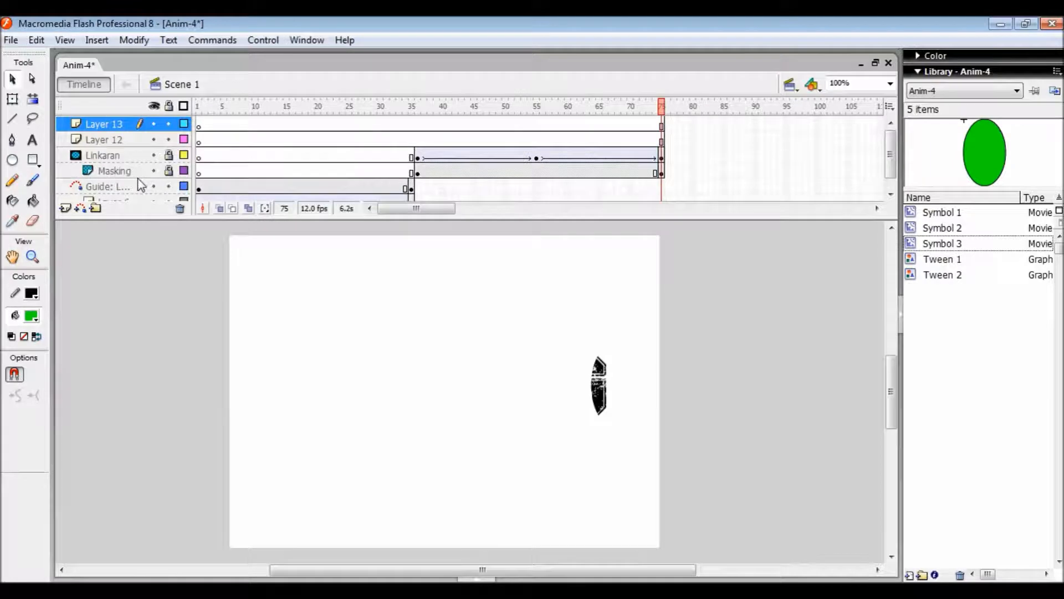
pyautogui.rightClick(122, 124)
pyautogui.click(162, 190)
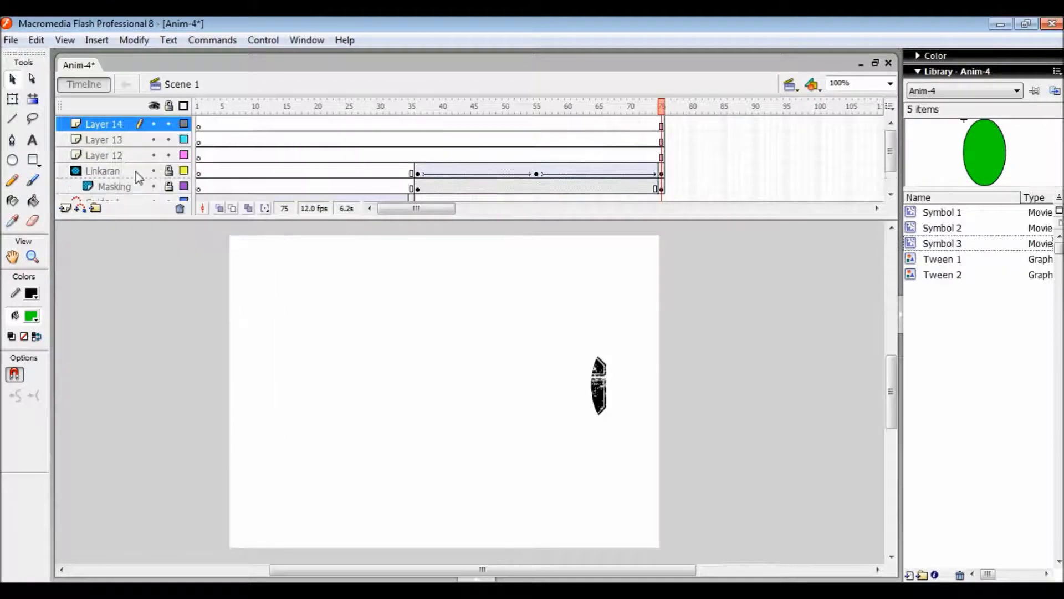
# - Rename the new layer directly above Linkaran as Background
pyautogui.click(113, 157)
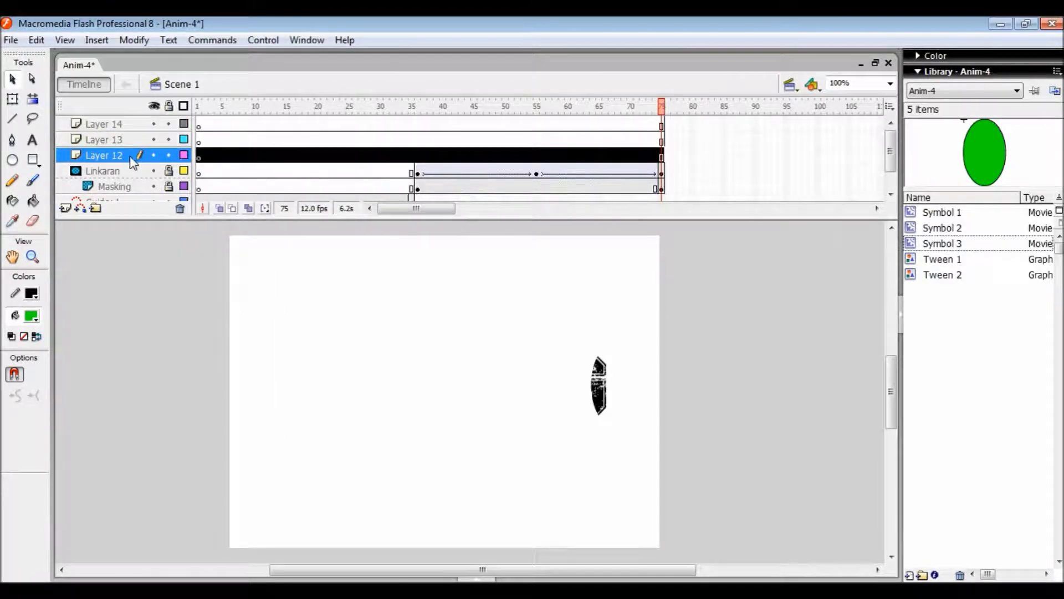
pyautogui.doubleClick(125, 157)
pyautogui.press('BackSpace')
pyautogui.write('Background')
pyautogui.press('Return')
# - Rename the layer above Background as Walking and the topmost layer as Pesawat
pyautogui.rightClick(115, 139)
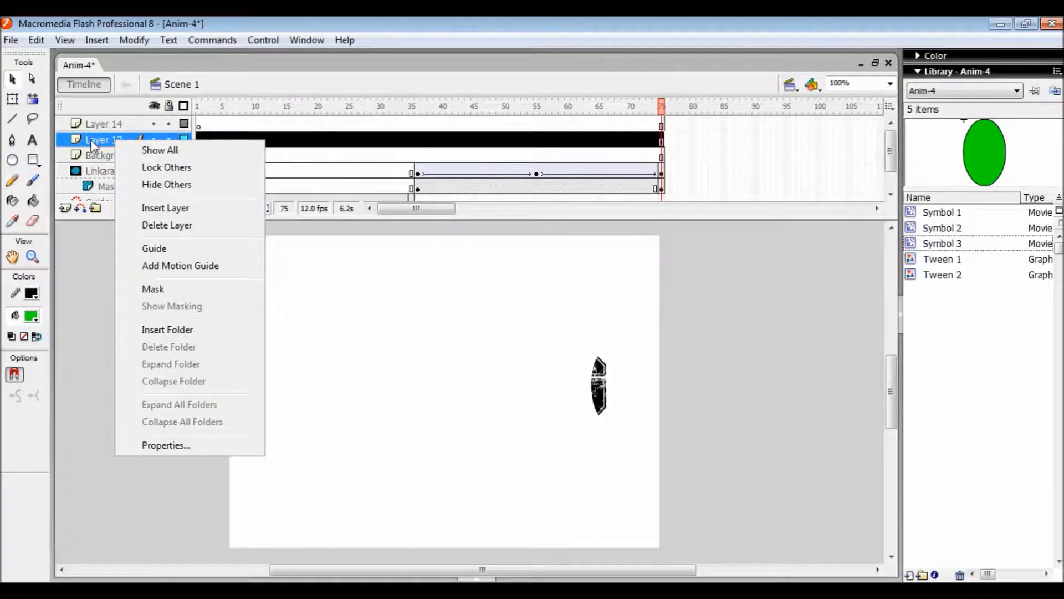
pyautogui.click(94, 139)
pyautogui.doubleClick(94, 139)
pyautogui.write('W')
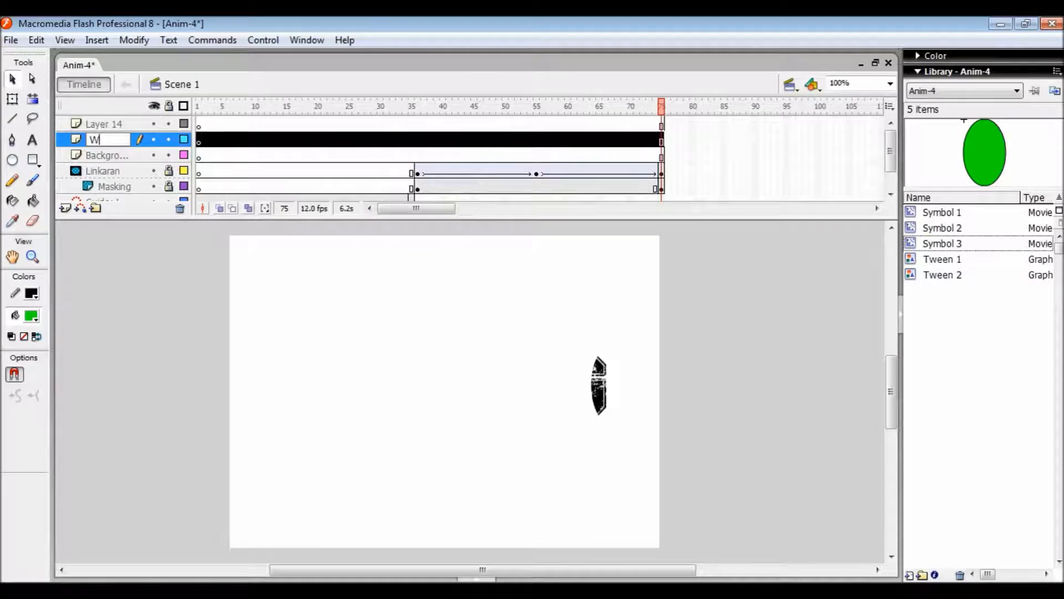
pyautogui.write('alking')
pyautogui.click(100, 123)
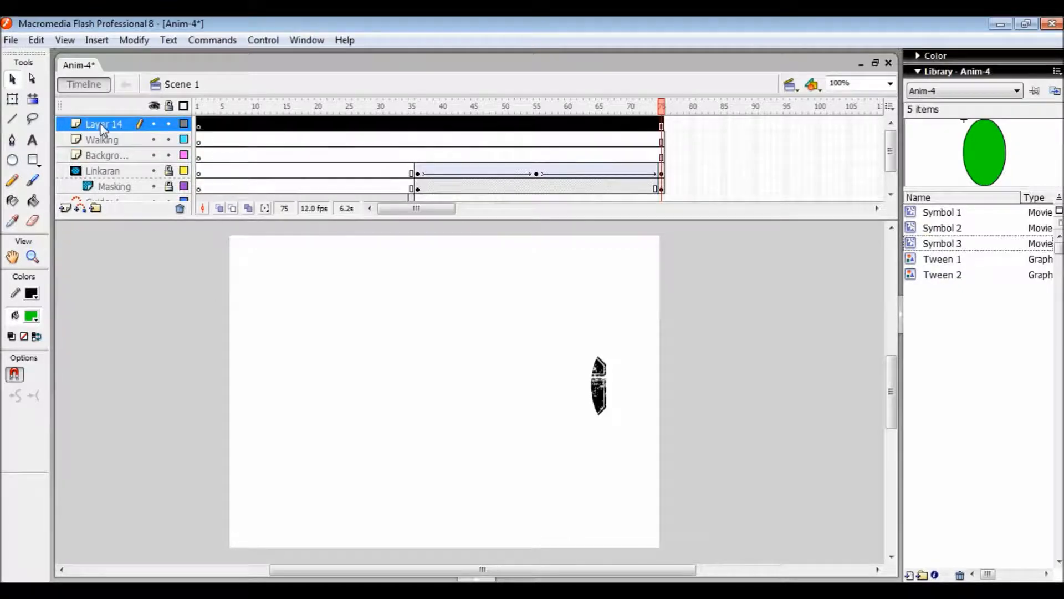
pyautogui.doubleClick(101, 126)
pyautogui.write('Pesawat')
pyautogui.press('Return')
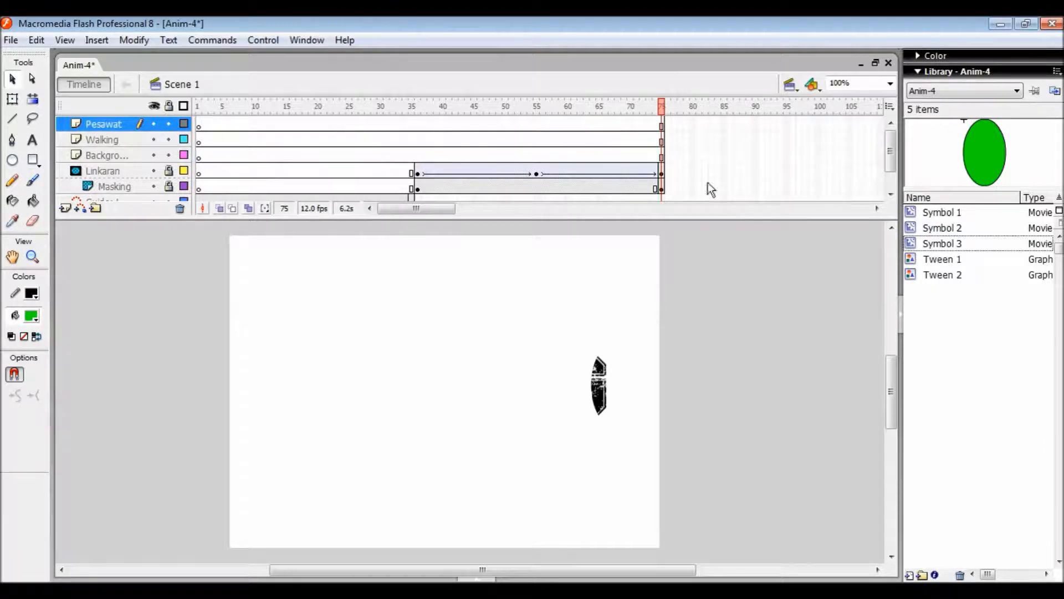
# - Insert keyframes at frame 76 of the Background, Walking and Pesawat layers
pyautogui.click(662, 155)
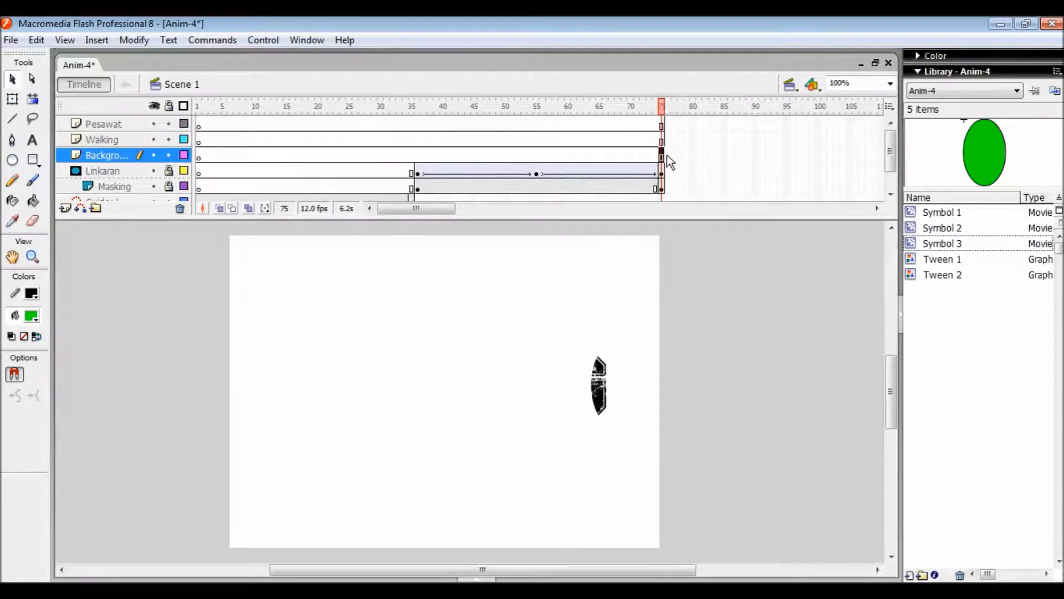
pyautogui.rightClick(669, 157)
pyautogui.click(724, 230)
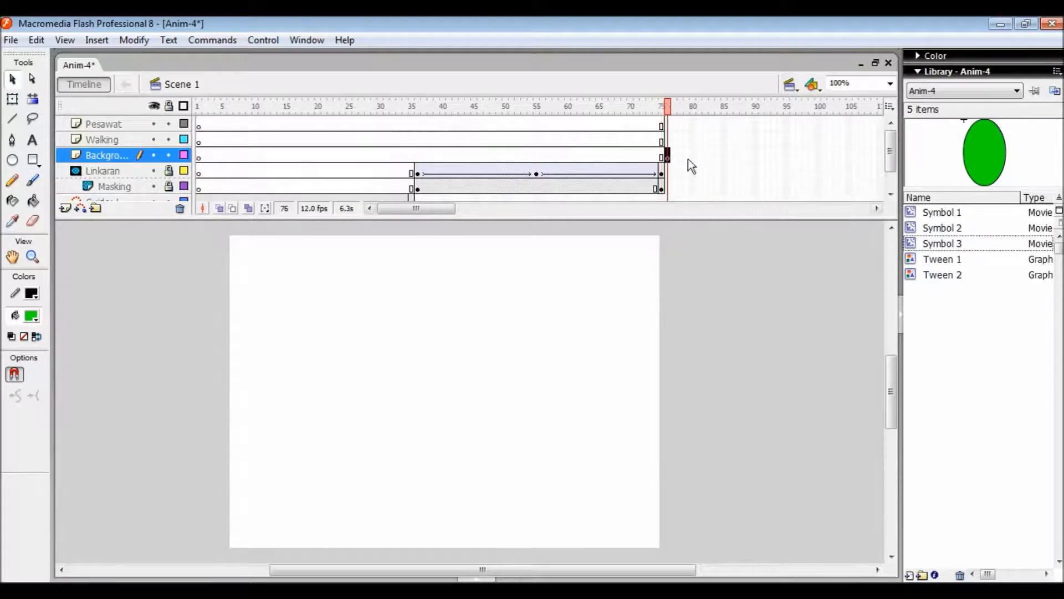
pyautogui.click(669, 139)
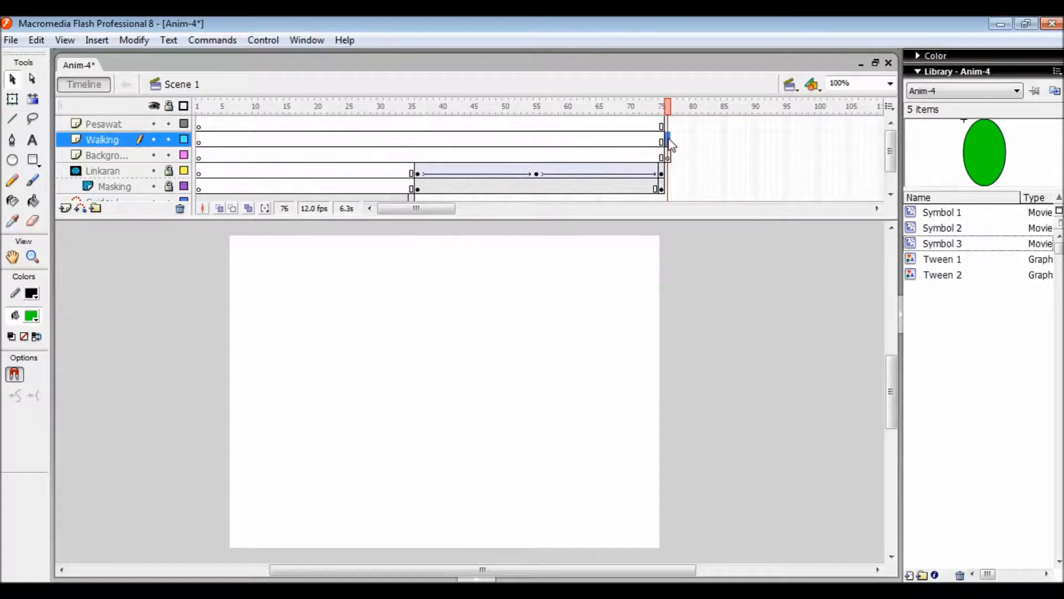
pyautogui.rightClick(669, 139)
pyautogui.click(719, 212)
pyautogui.click(668, 126)
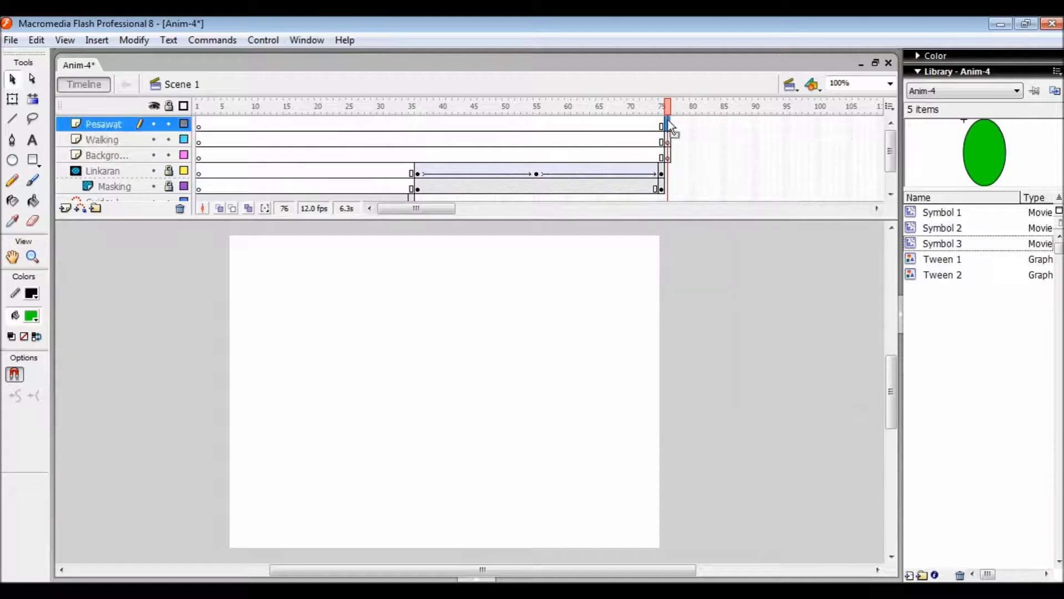
pyautogui.rightClick(670, 126)
pyautogui.click(733, 193)
# - Select frame 76 of the Background layer and open the image "gambar pemandangan kartun" from AA\New folder as an external library
pyautogui.click(668, 157)
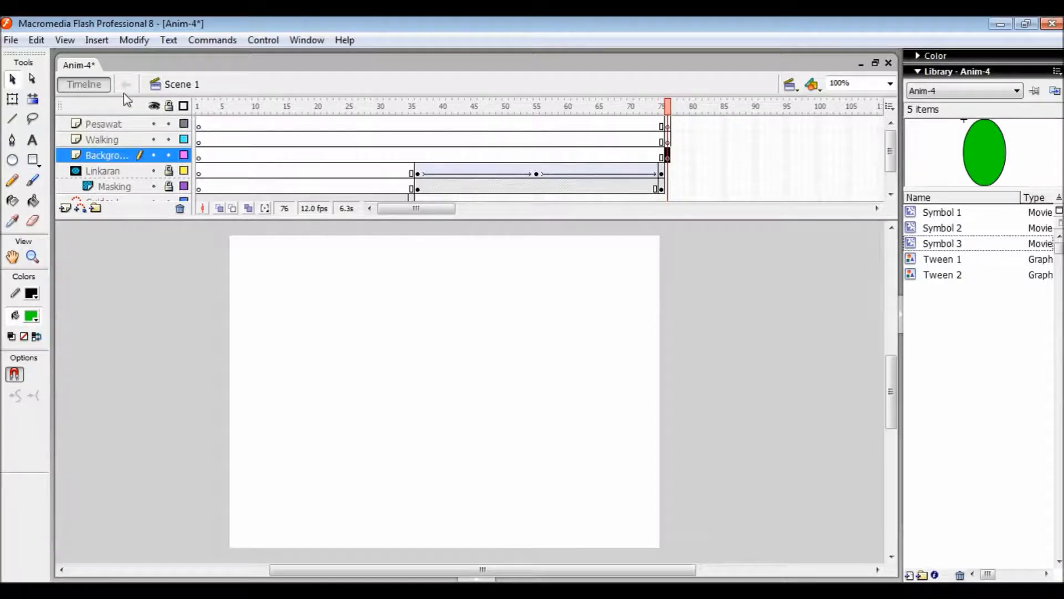
pyautogui.click(11, 41)
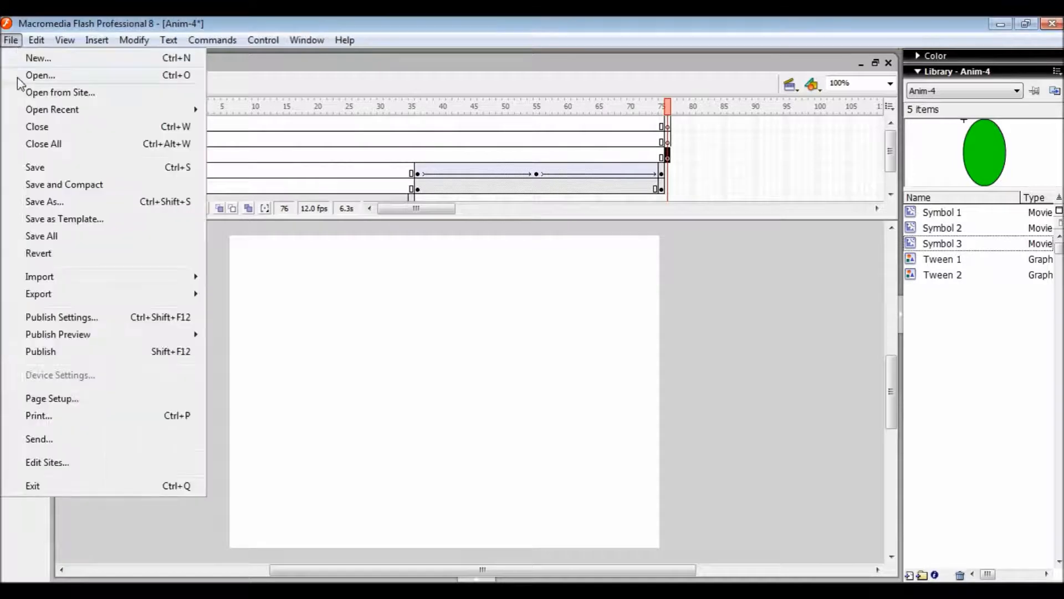
pyautogui.moveTo(78, 277)
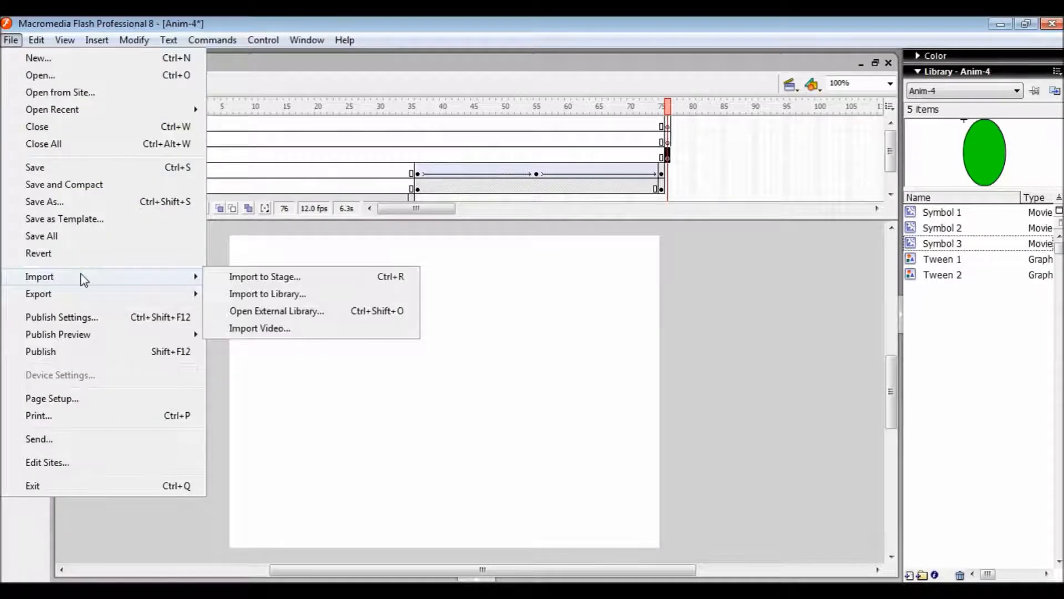
pyautogui.click(304, 316)
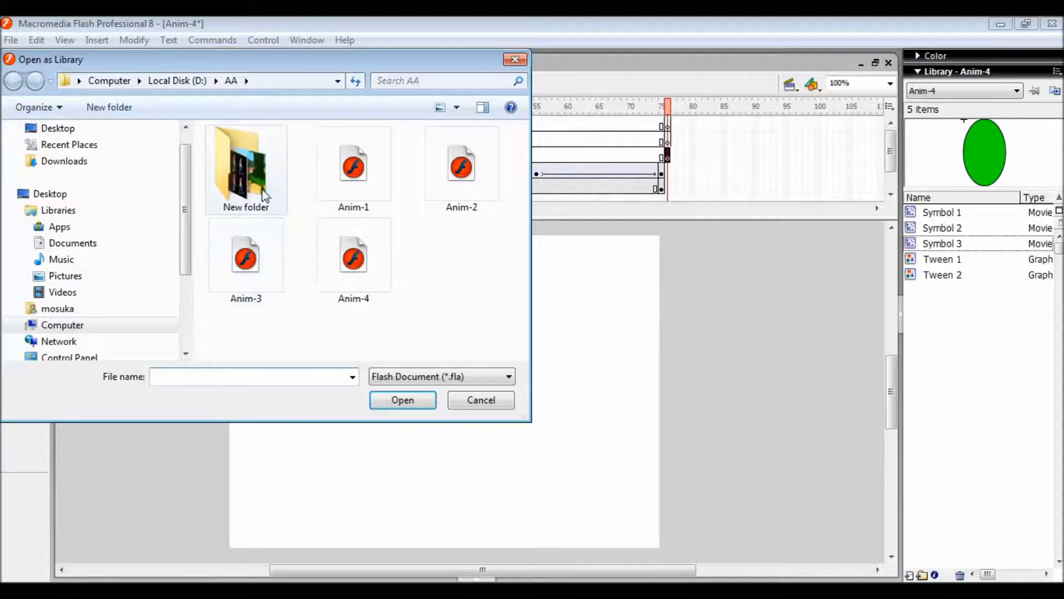
pyautogui.doubleClick(264, 195)
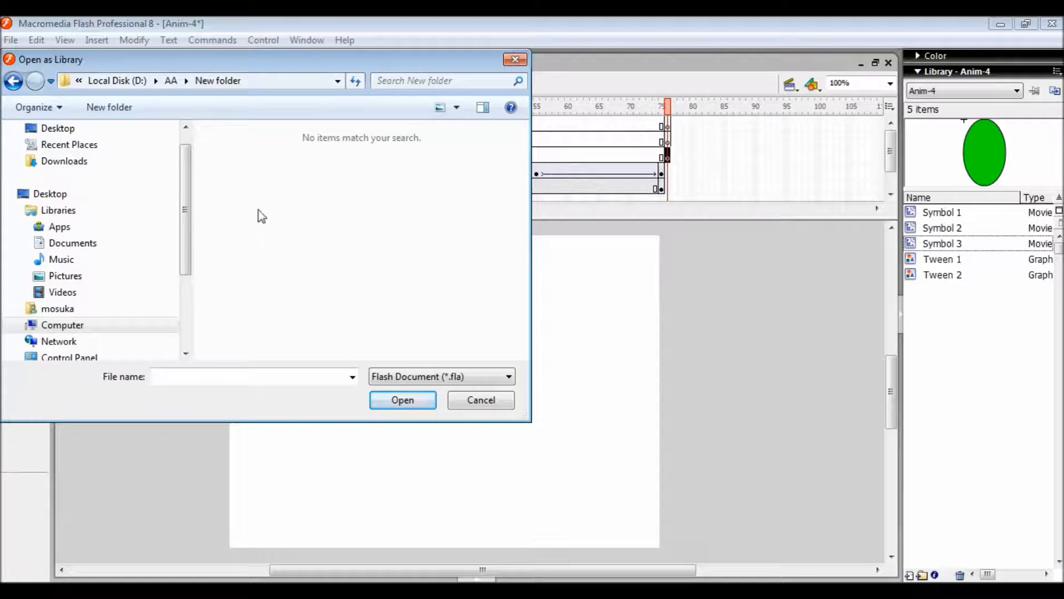
pyautogui.click(461, 377)
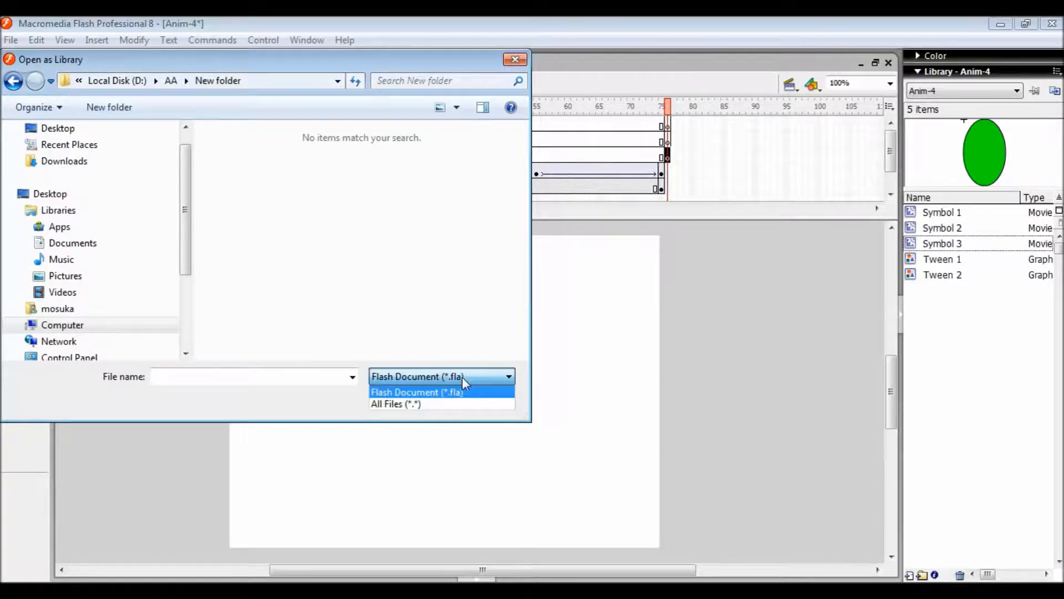
pyautogui.click(407, 404)
pyautogui.click(245, 183)
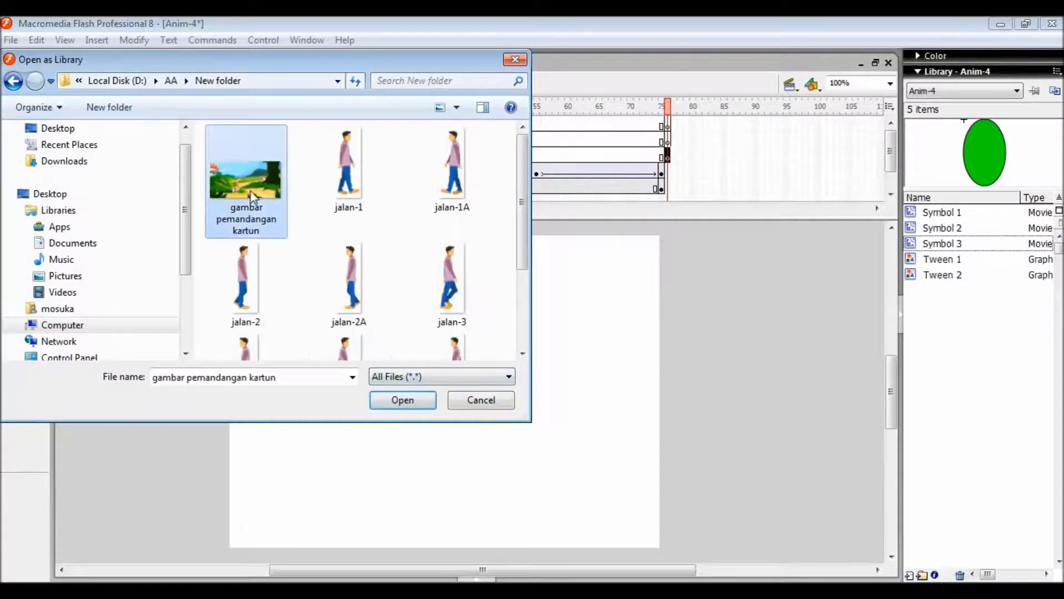
pyautogui.click(403, 401)
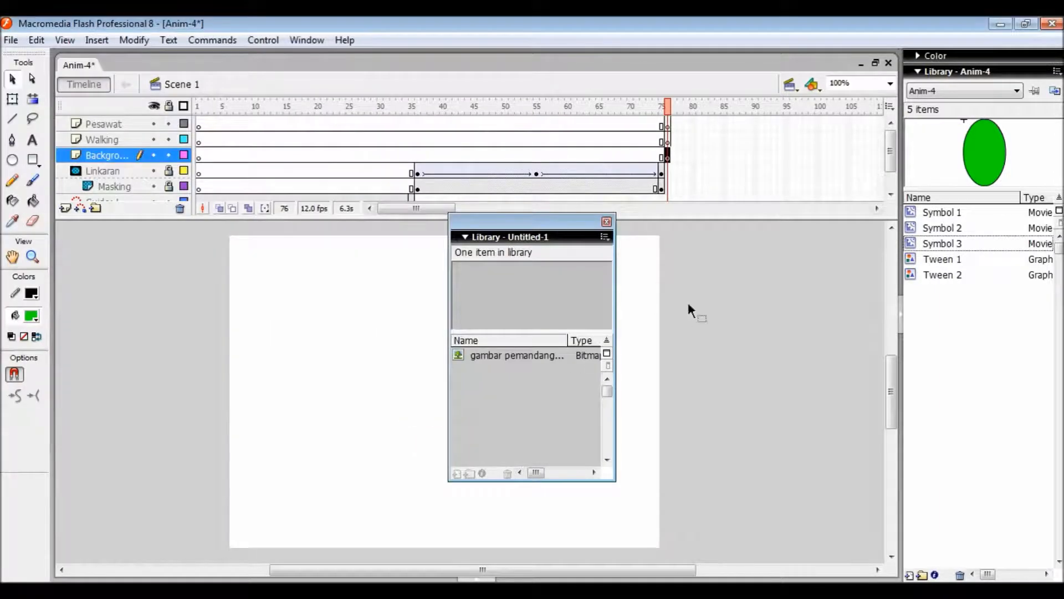
# - Copy the landscape bitmap from the external library into the Anim-4 library and close the external library
pyautogui.click(537, 357)
pyautogui.moveTo(965, 320); pyautogui.dragTo(960, 315)
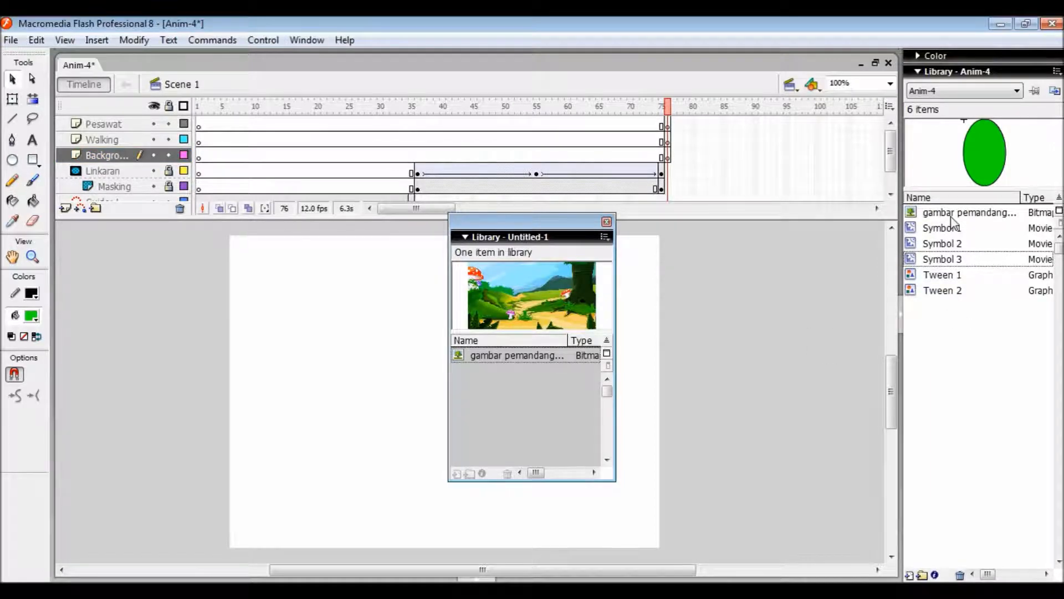
pyautogui.click(607, 222)
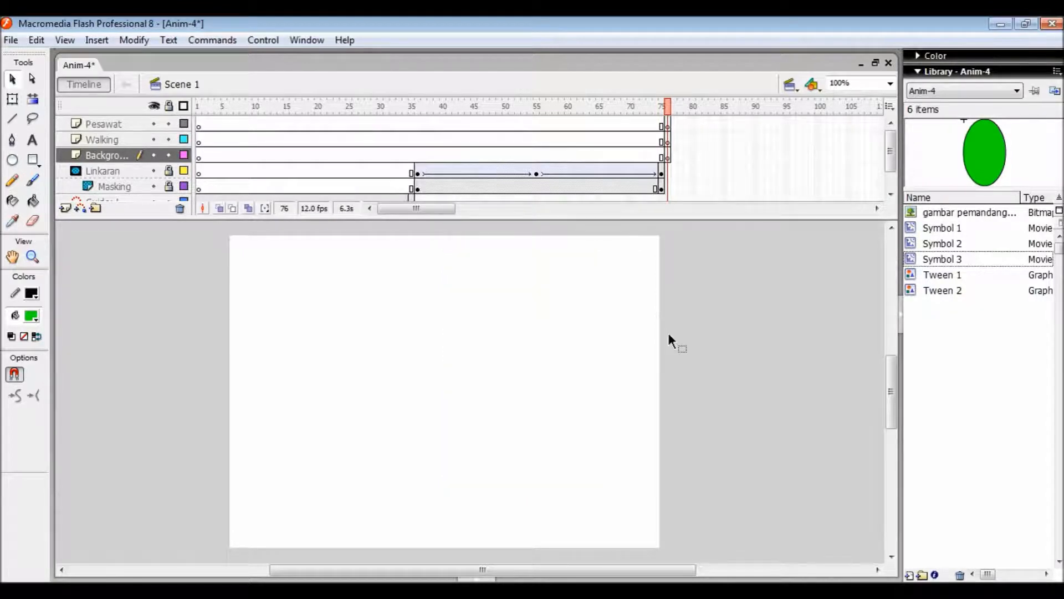
# - Open the jalan-1 image as an external library, copy its bitmap into the Anim-4 library and close the external library
pyautogui.click(11, 40)
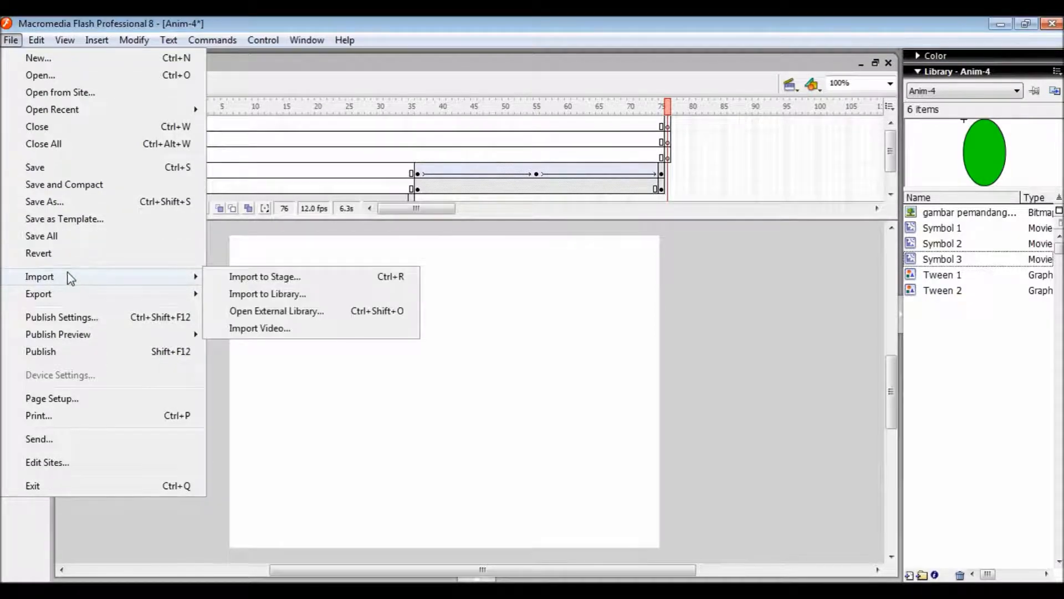
pyautogui.click(310, 314)
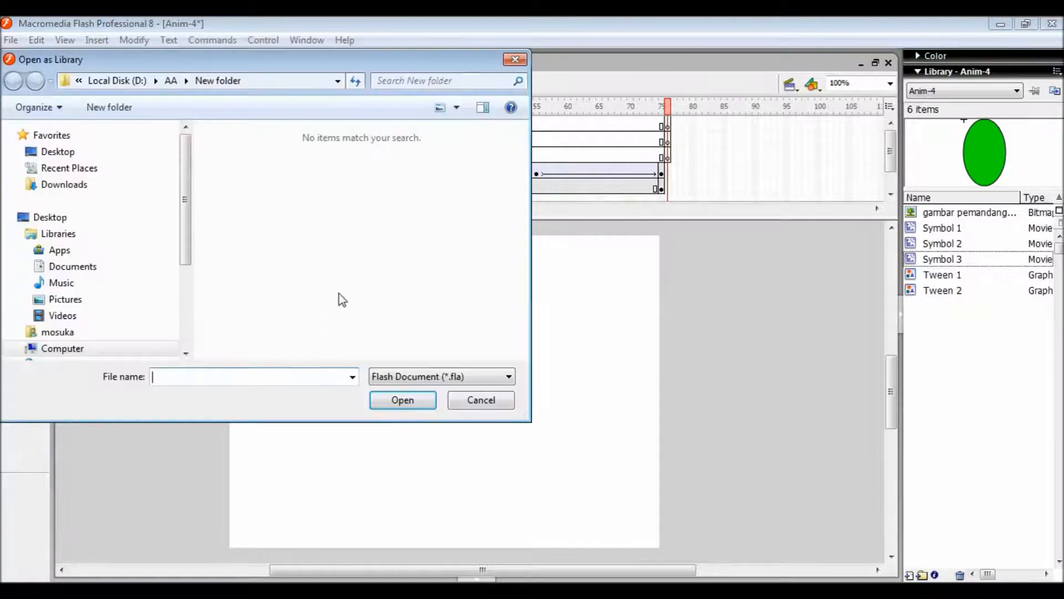
pyautogui.click(495, 375)
pyautogui.click(443, 404)
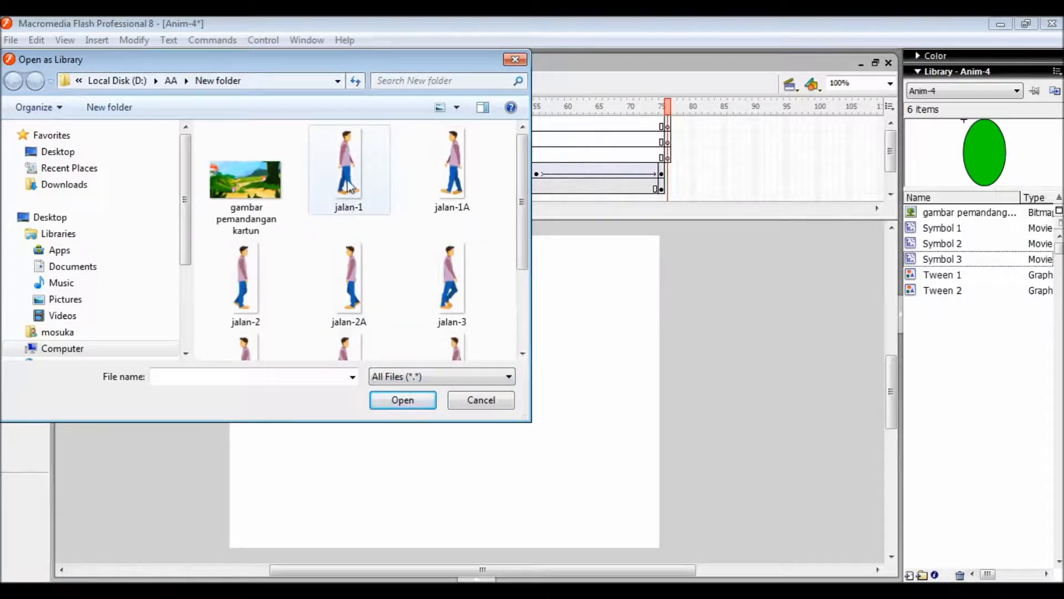
pyautogui.click(348, 186)
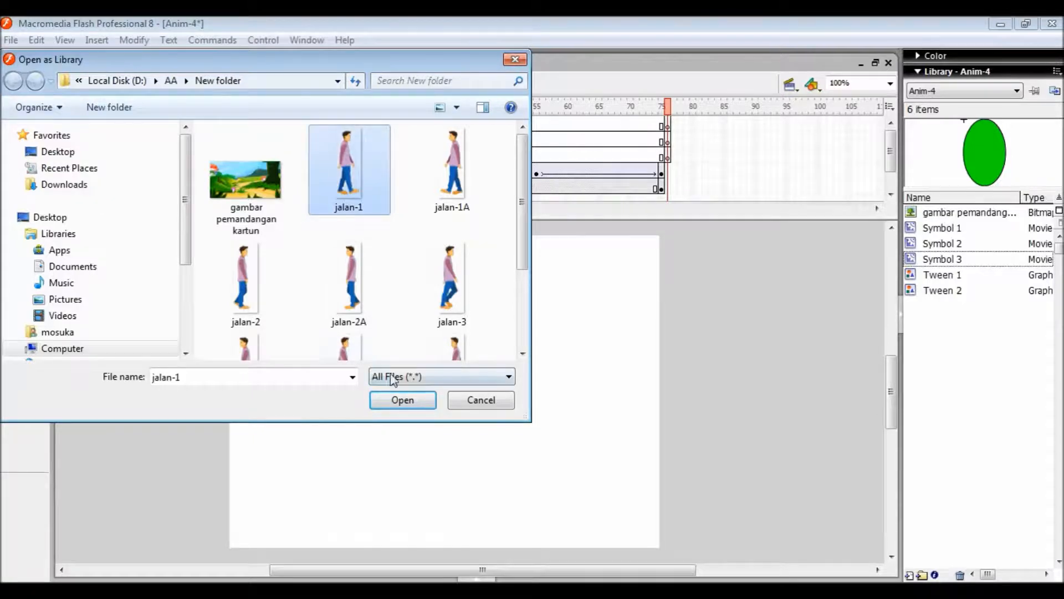
pyautogui.click(403, 401)
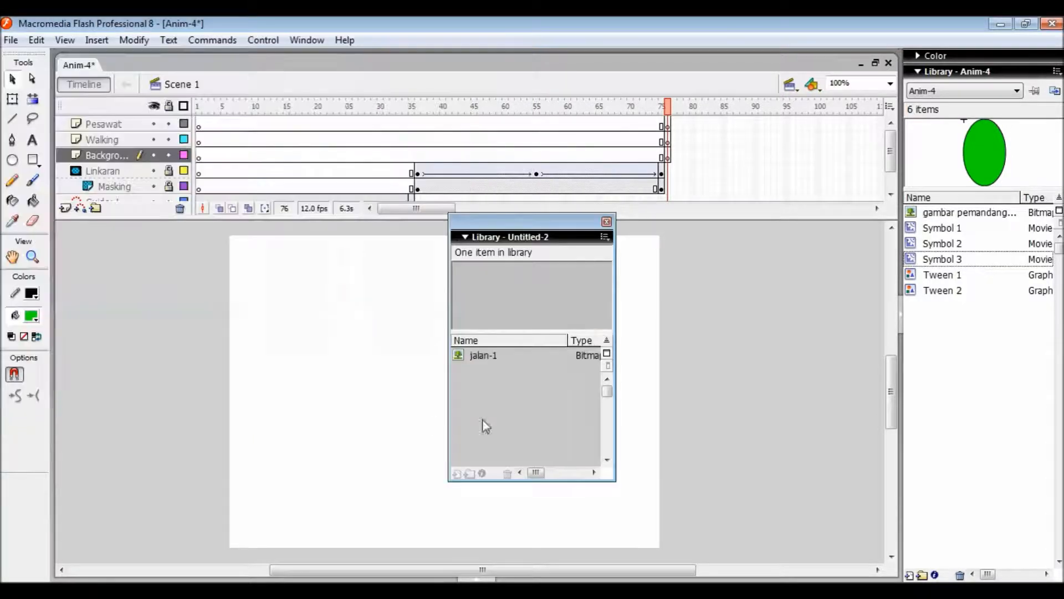
pyautogui.click(520, 354)
pyautogui.moveTo(960, 259); pyautogui.dragTo(973, 230)
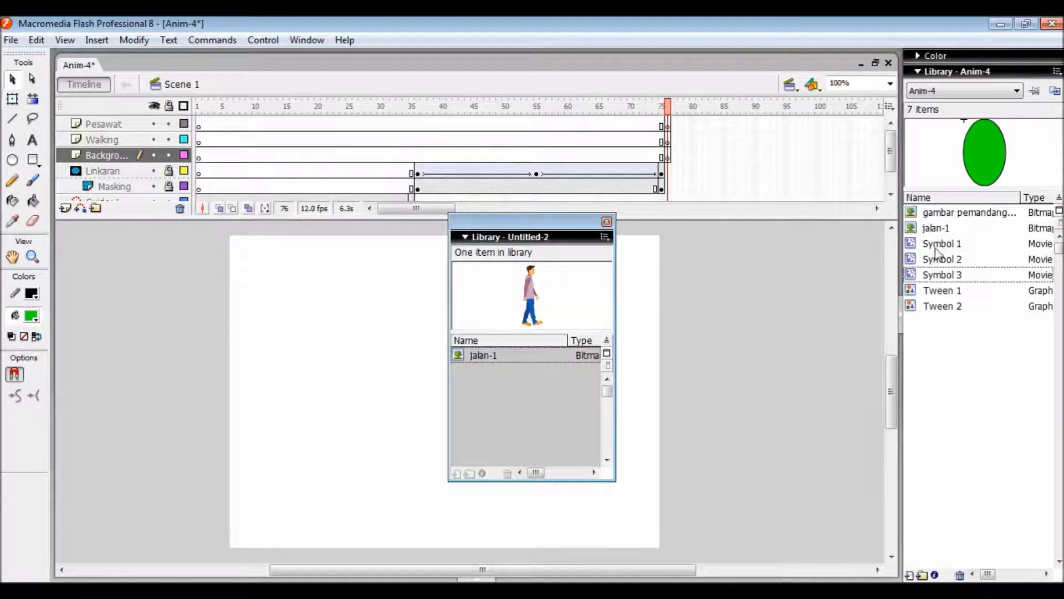
pyautogui.click(607, 221)
# - Open the jalan-2 image as an external library, copy its bitmap into the Anim-4 library and close the external library
pyautogui.click(11, 40)
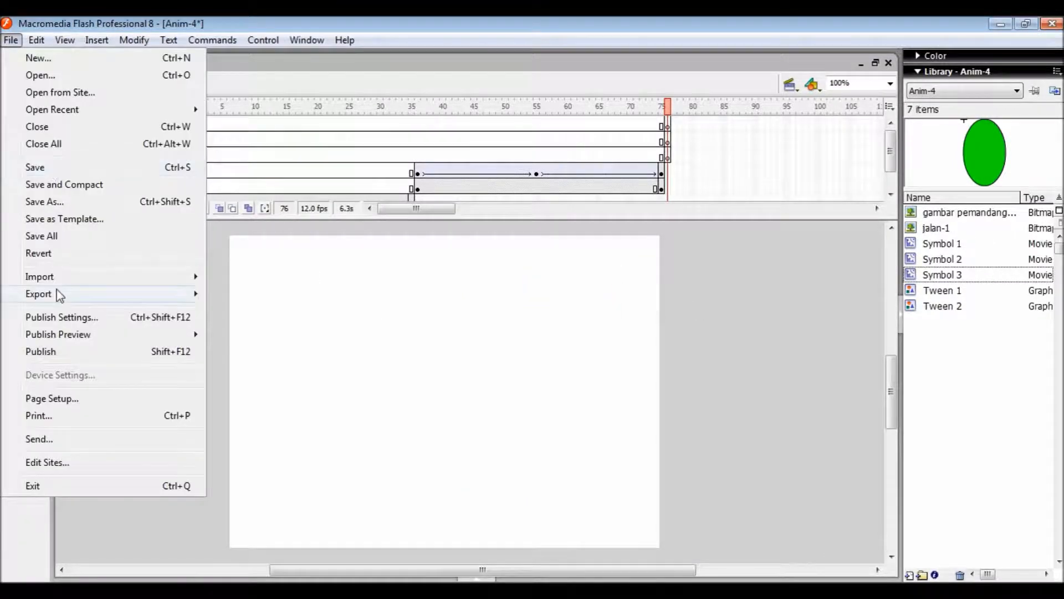
pyautogui.moveTo(197, 276)
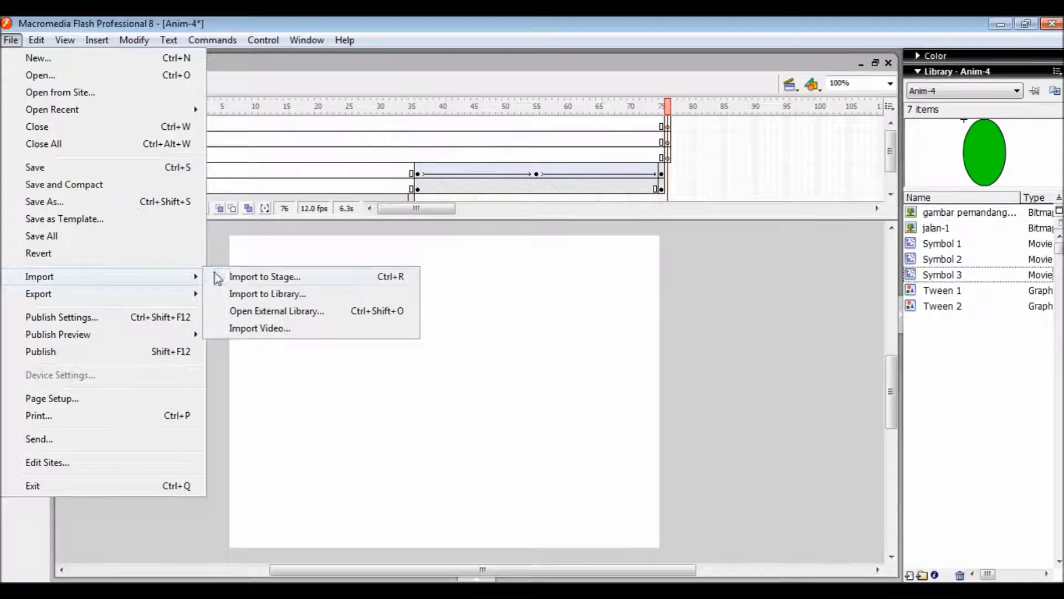
pyautogui.click(252, 311)
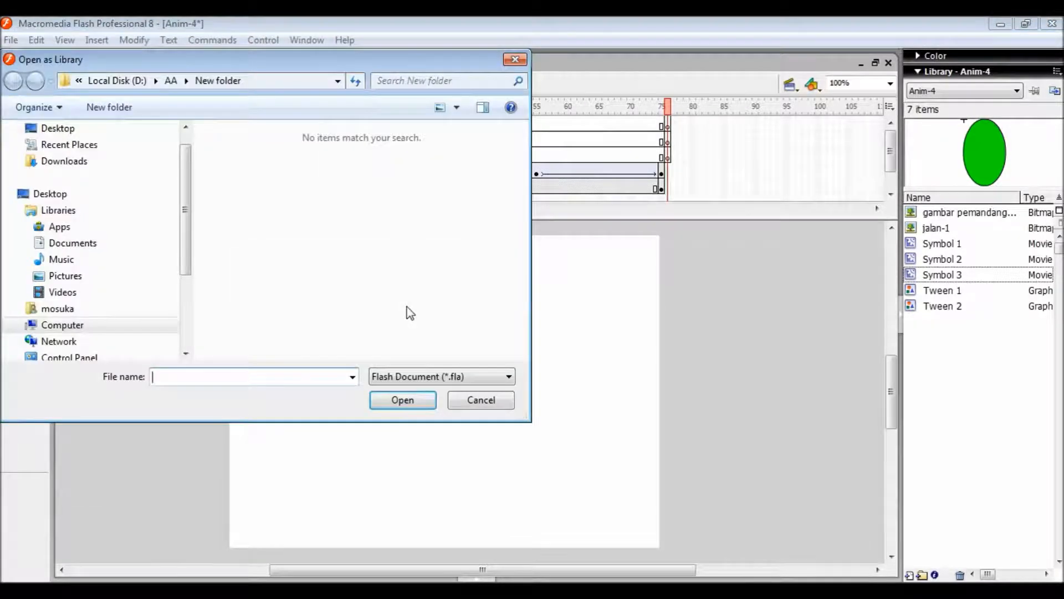
pyautogui.click(488, 377)
pyautogui.click(431, 403)
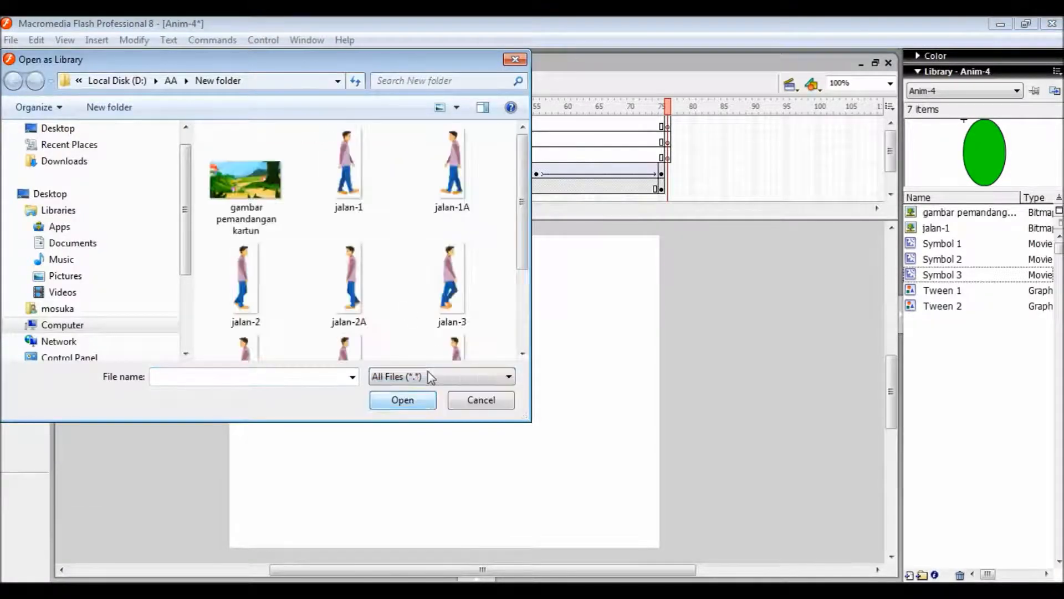
pyautogui.click(259, 290)
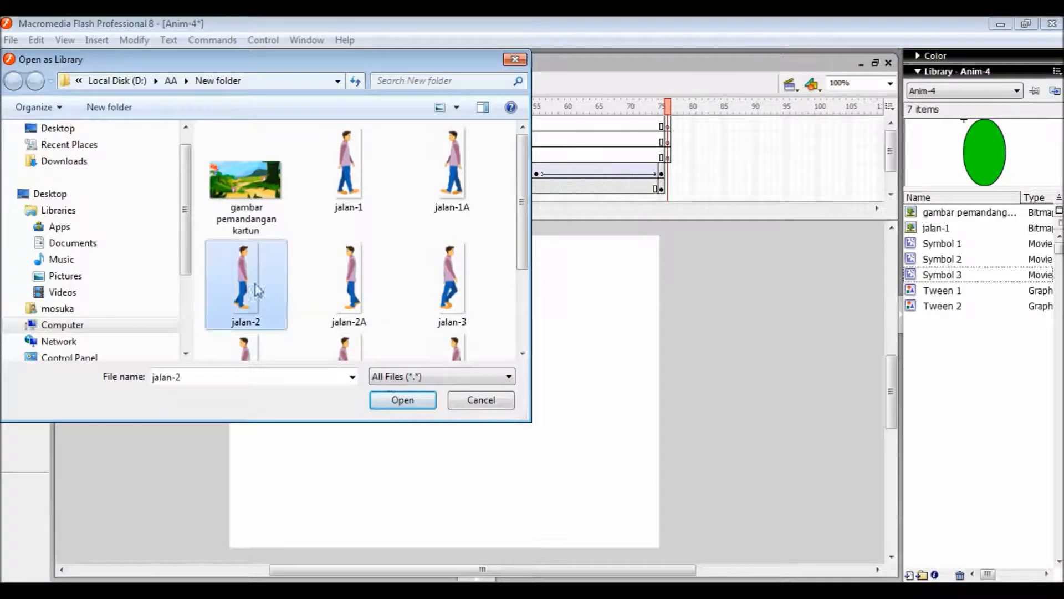
pyautogui.click(403, 400)
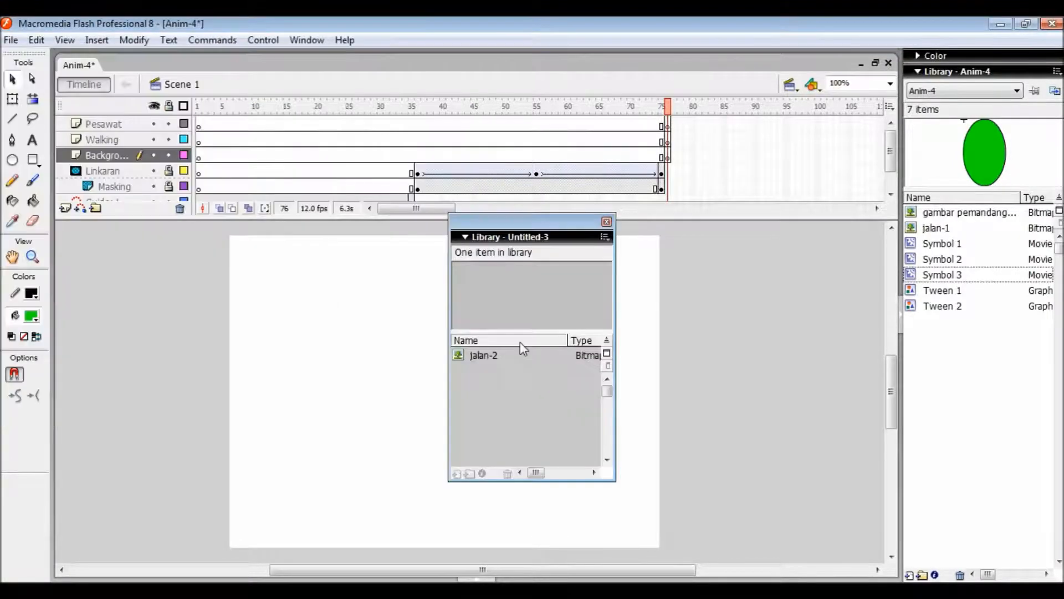
pyautogui.moveTo(482, 357); pyautogui.dragTo(962, 270)
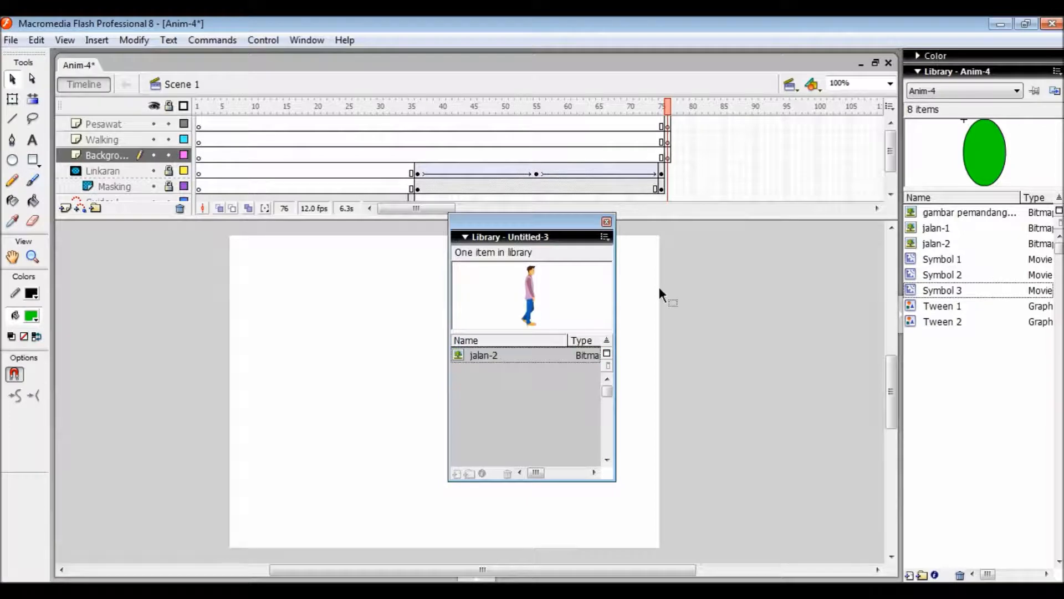
pyautogui.click(607, 222)
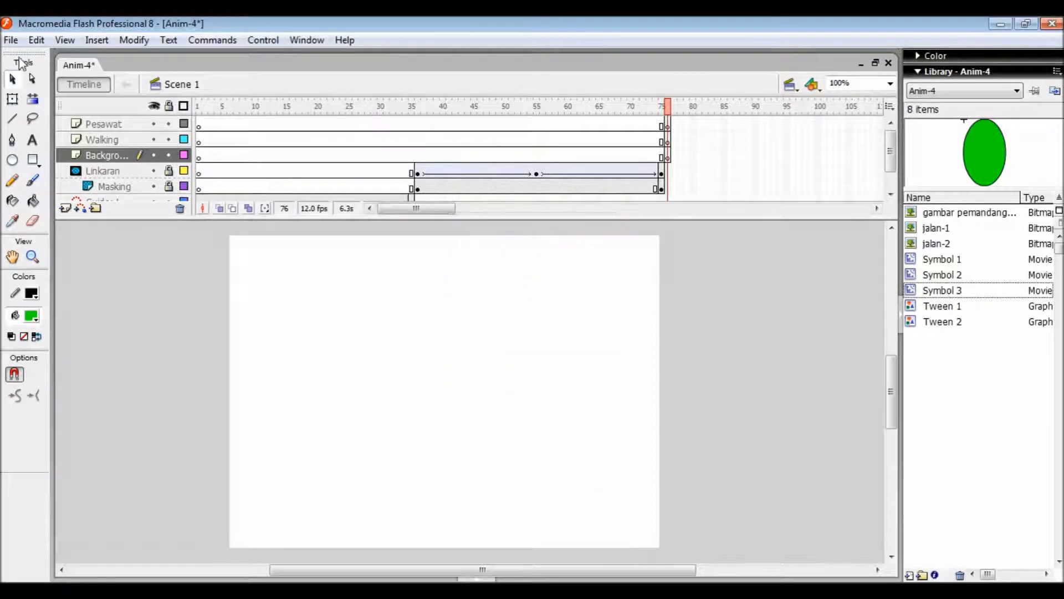
# - Open the jalan-3 image as an external library, copy its bitmap into the Anim-4 library and close the external library
pyautogui.click(11, 40)
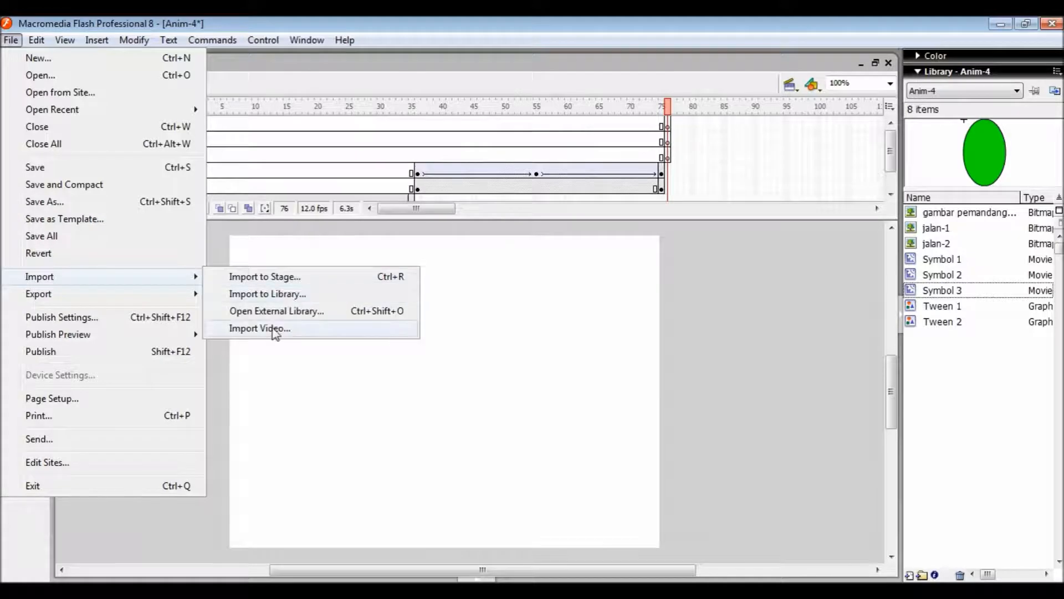
pyautogui.click(275, 312)
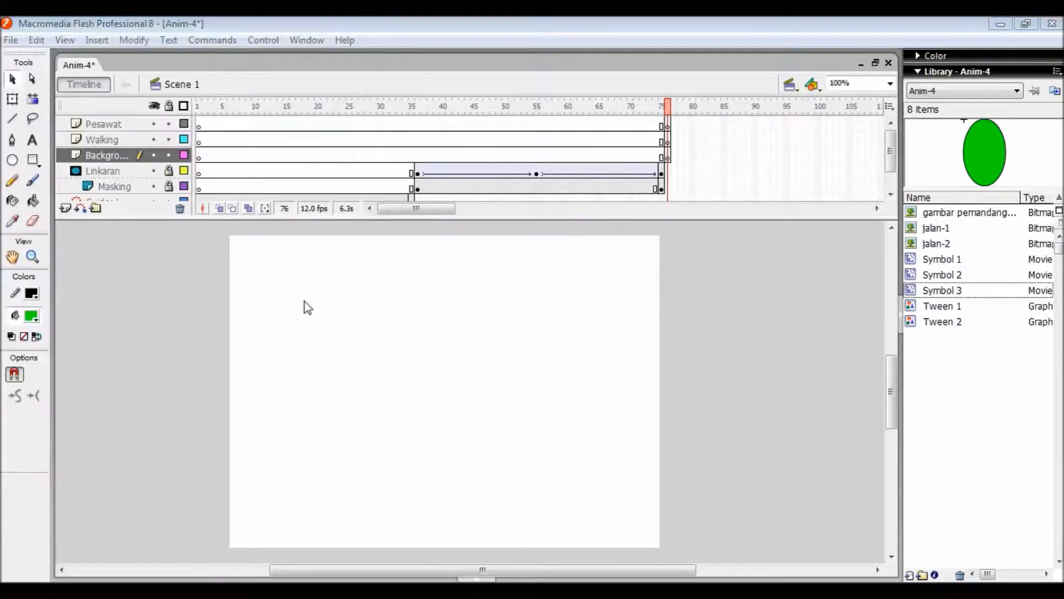
pyautogui.click(447, 376)
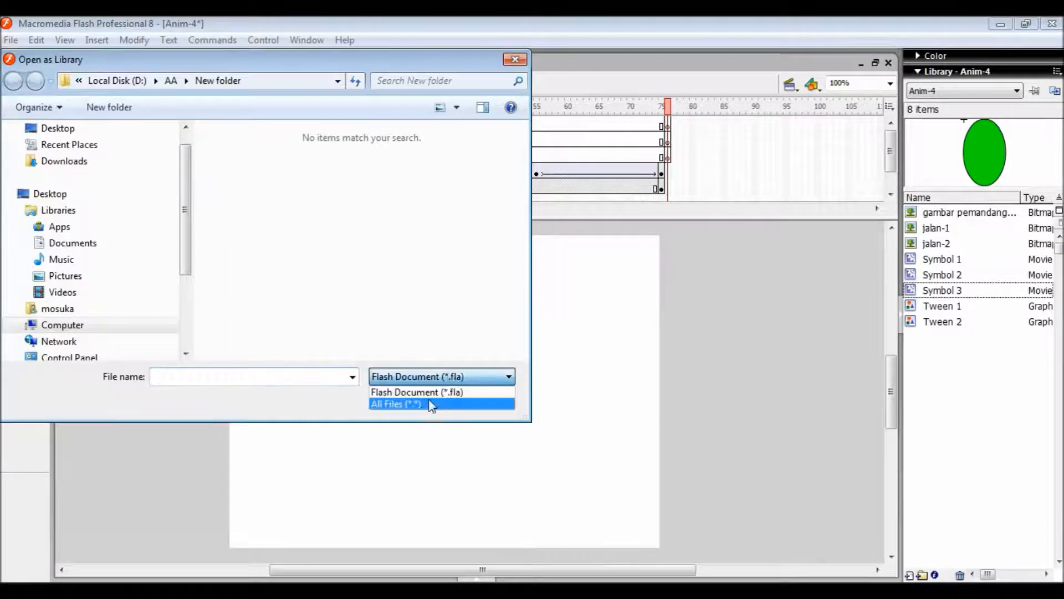
pyautogui.click(416, 404)
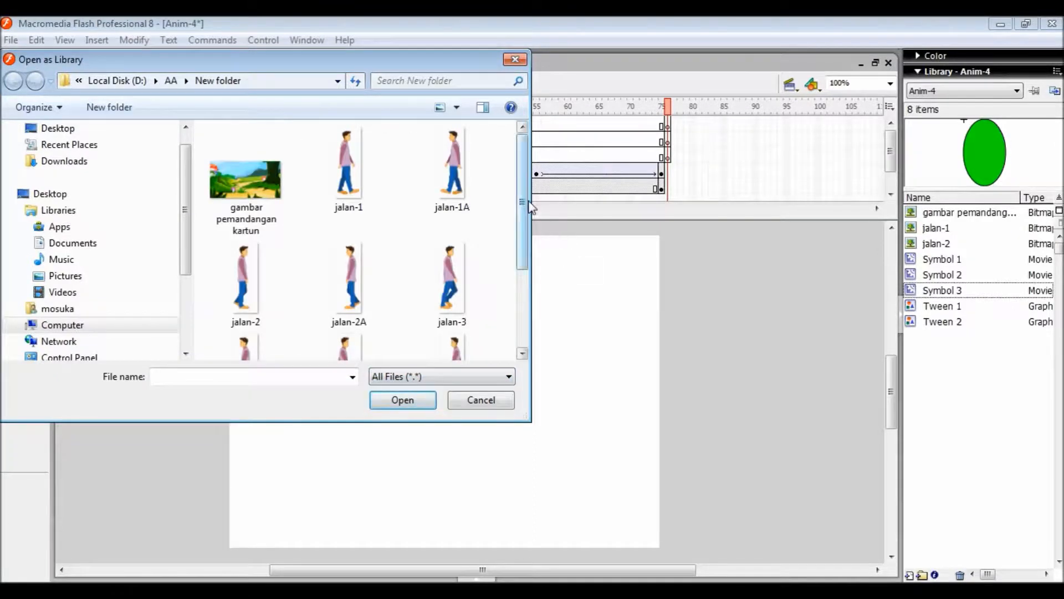
pyautogui.click(454, 287)
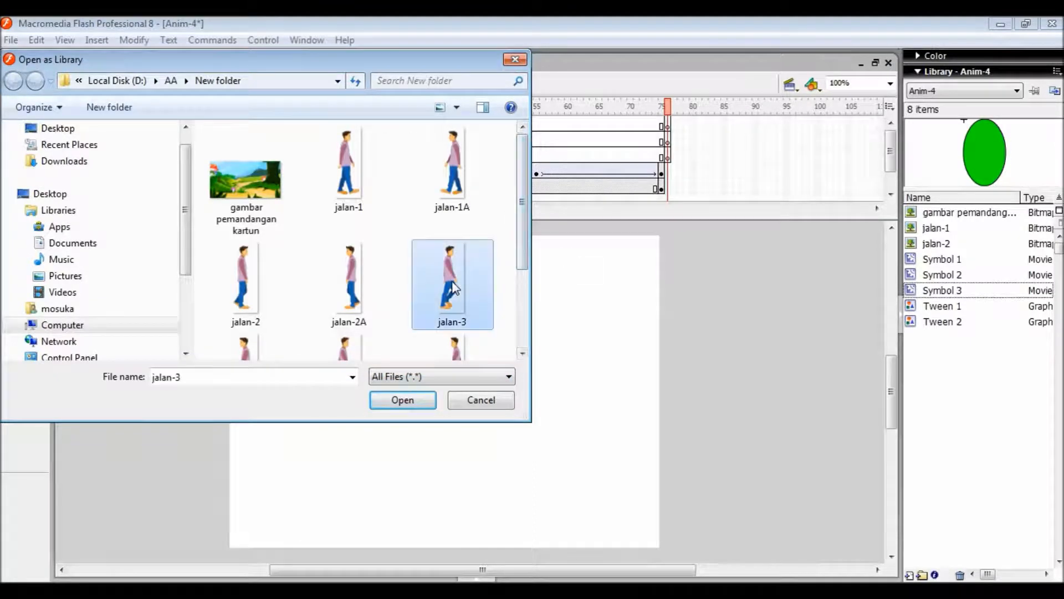
pyautogui.click(404, 402)
pyautogui.moveTo(487, 361); pyautogui.dragTo(926, 289)
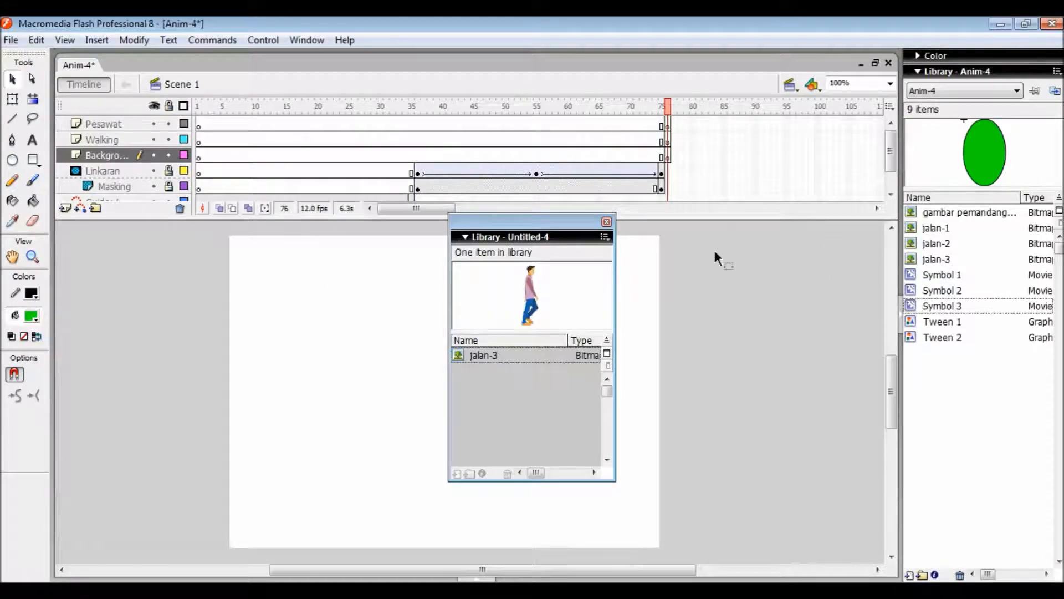
pyautogui.click(606, 222)
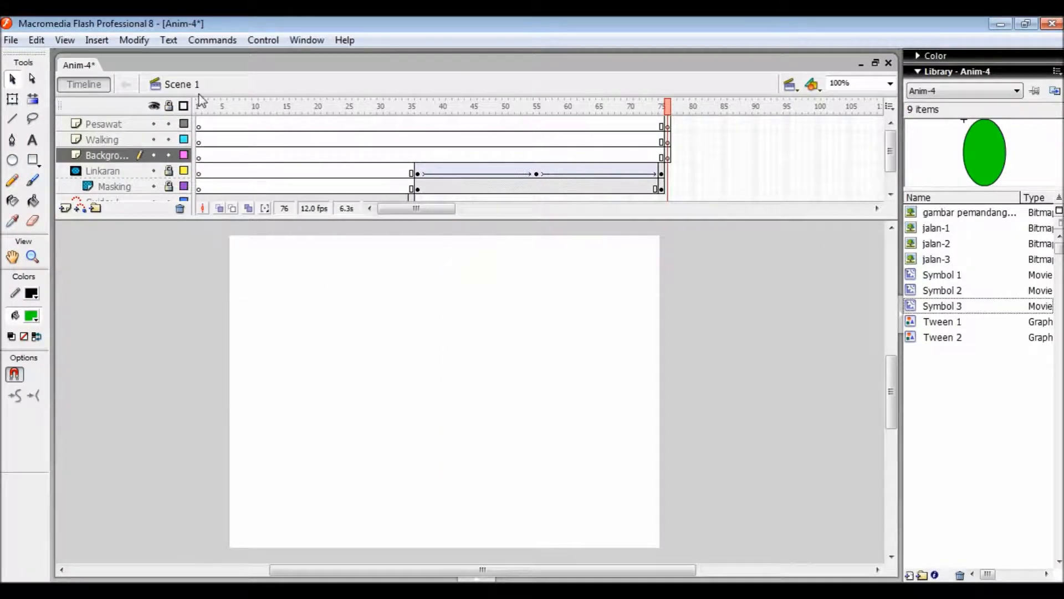
# - Open the jalan-4 image as an external library, copy its bitmap into the Anim-4 library and close the external library
pyautogui.click(10, 41)
pyautogui.moveTo(71, 276)
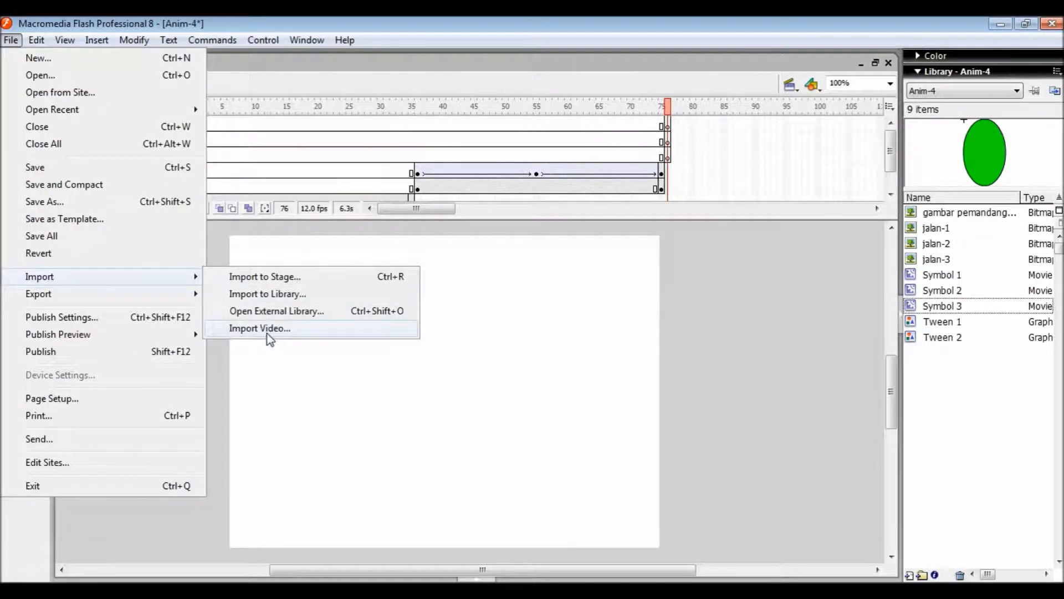
pyautogui.click(276, 312)
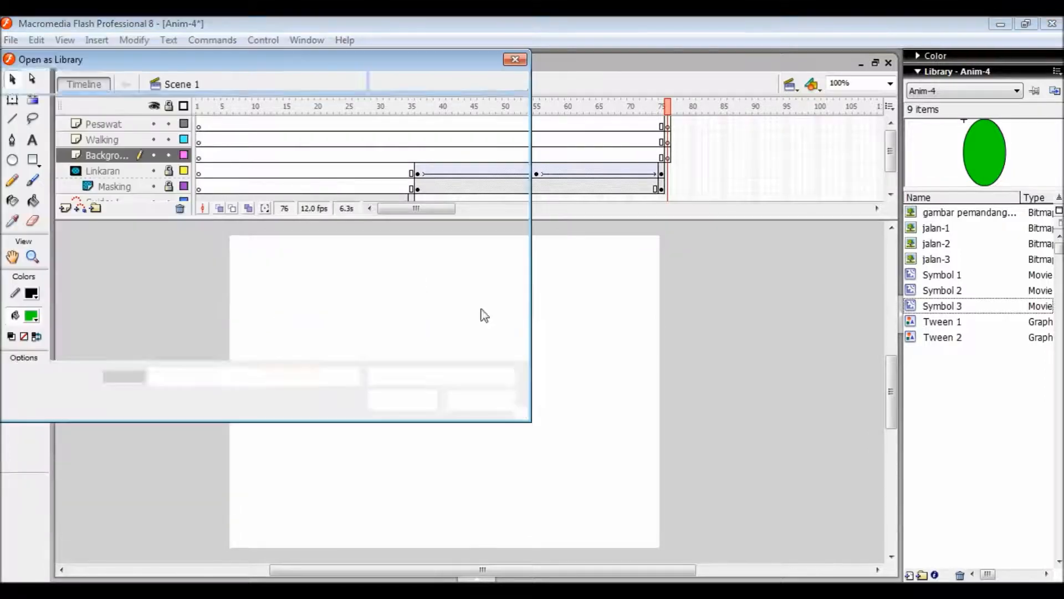
pyautogui.click(451, 376)
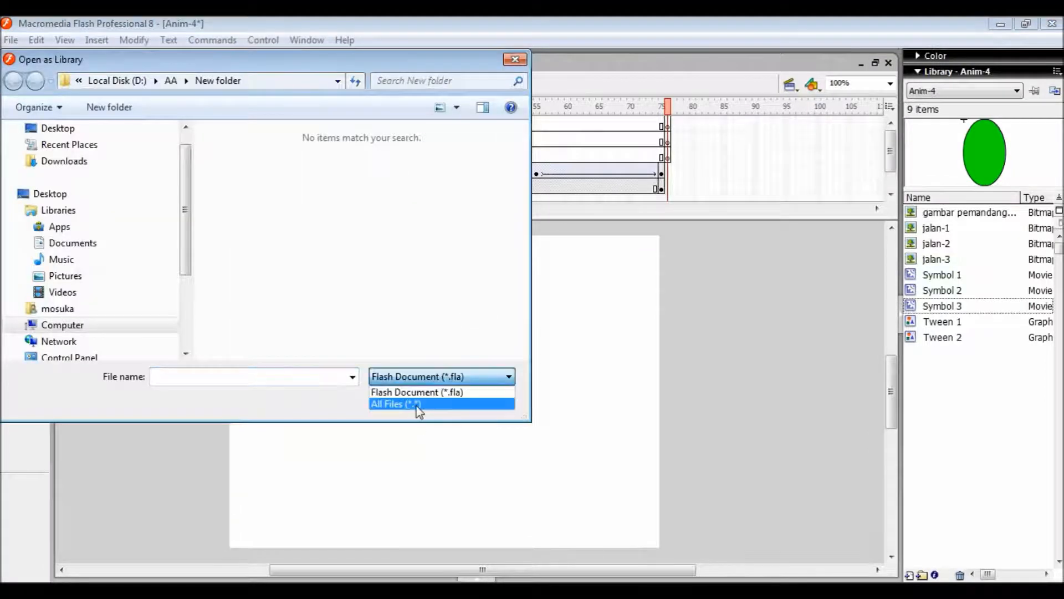
pyautogui.click(418, 406)
pyautogui.moveTo(520, 221); pyautogui.dragTo(524, 272)
pyautogui.click(353, 255)
pyautogui.click(402, 400)
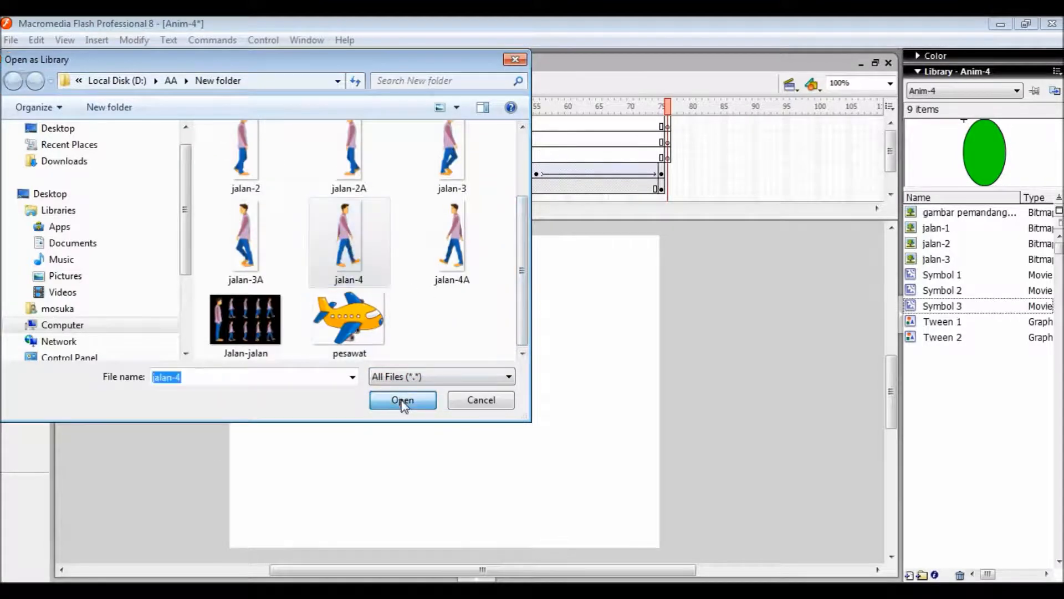
pyautogui.moveTo(535, 353); pyautogui.dragTo(942, 335)
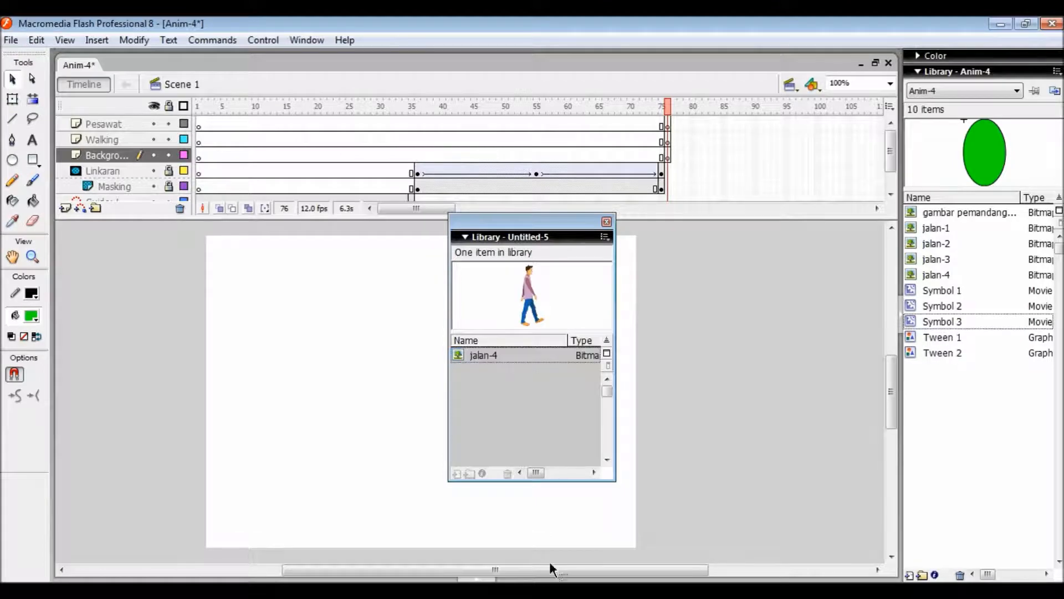
pyautogui.click(607, 222)
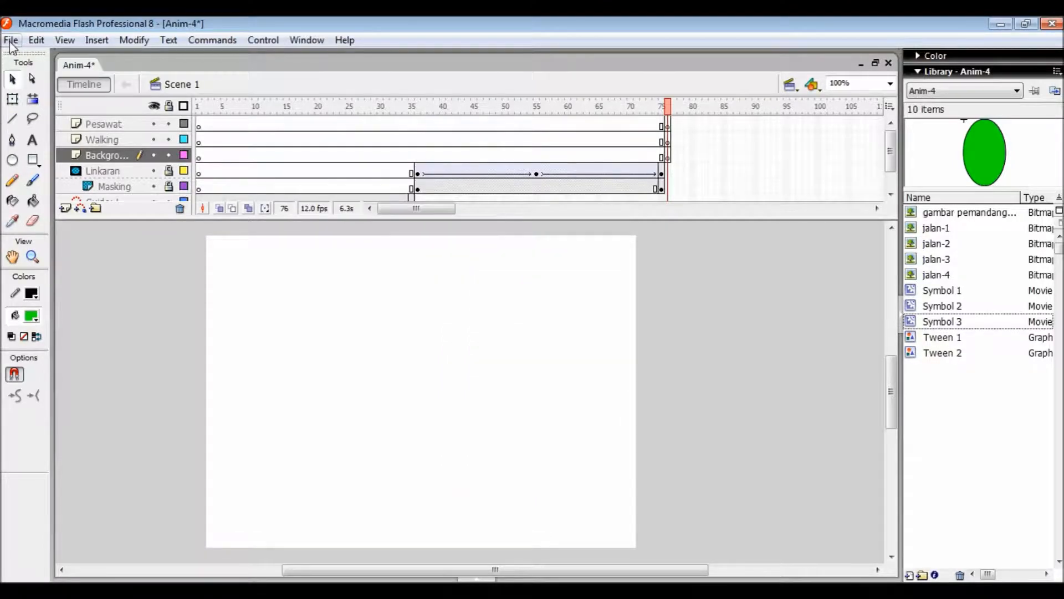
# - Open the pesawat image as an external library, copy its bitmap into the Anim-4 library and close the external library
pyautogui.click(11, 40)
pyautogui.moveTo(39, 281)
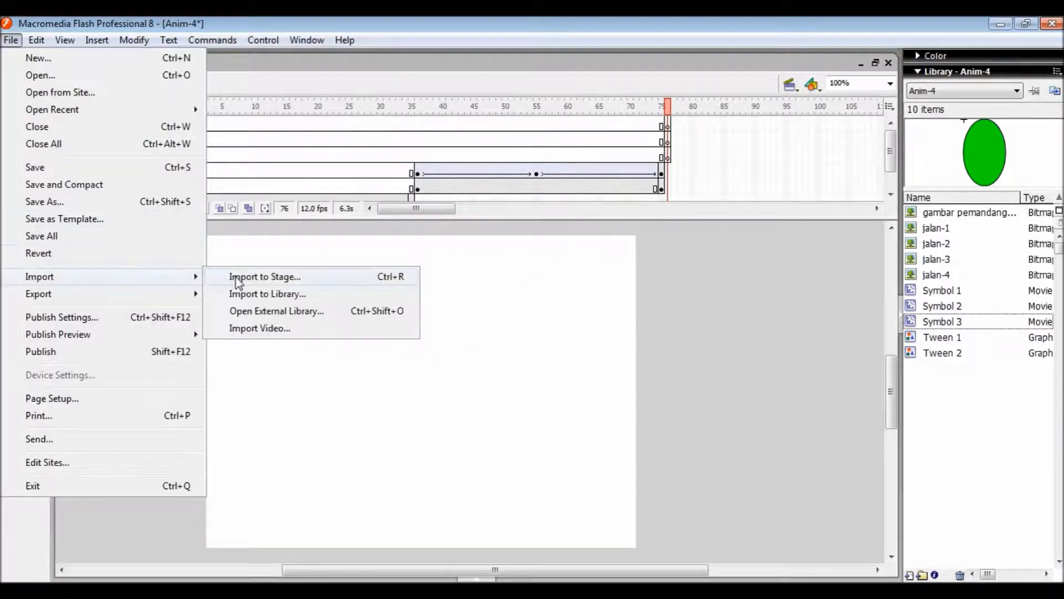
pyautogui.click(258, 322)
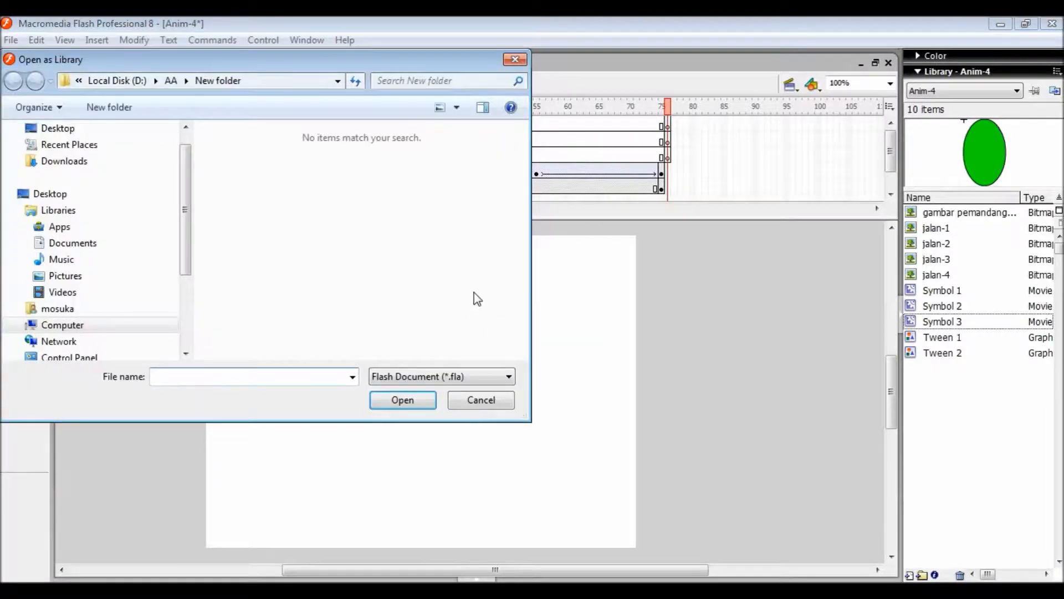
pyautogui.click(487, 380)
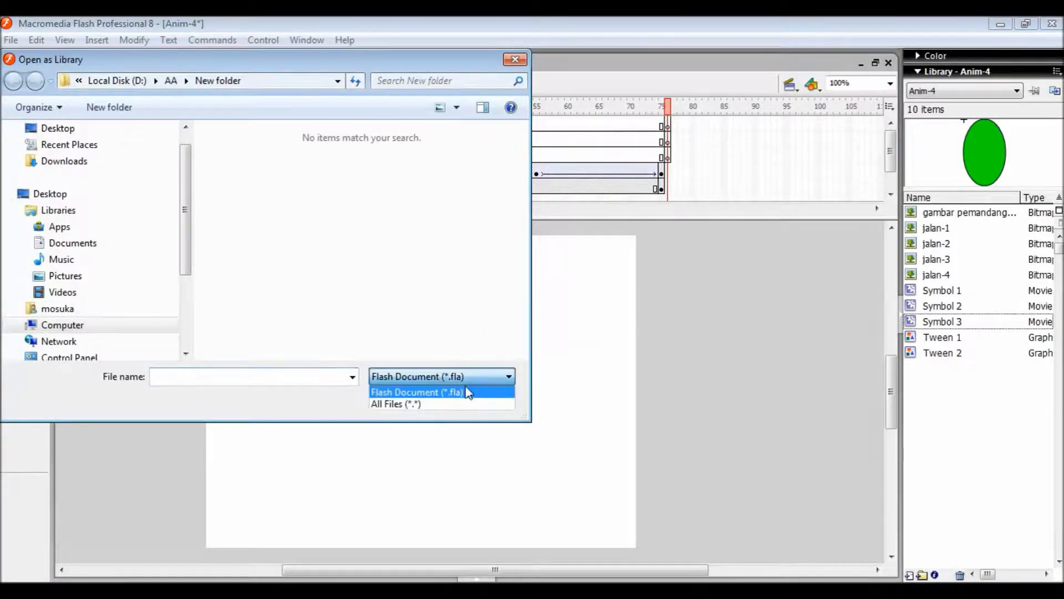
pyautogui.click(444, 402)
pyautogui.scroll(-5, 520, 208)
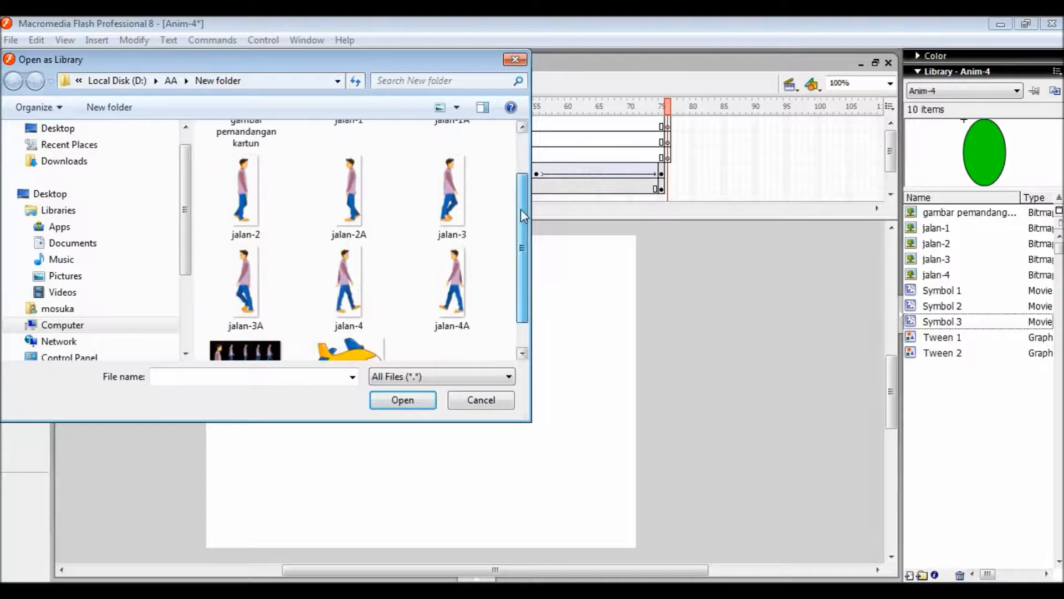
pyautogui.click(363, 316)
pyautogui.click(402, 400)
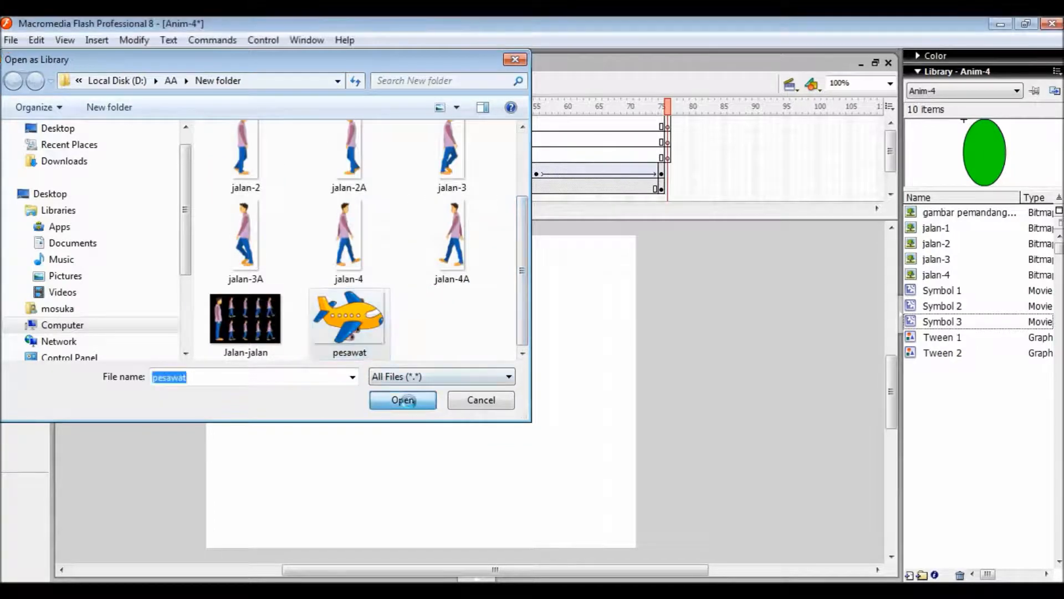
pyautogui.moveTo(546, 357); pyautogui.dragTo(993, 305)
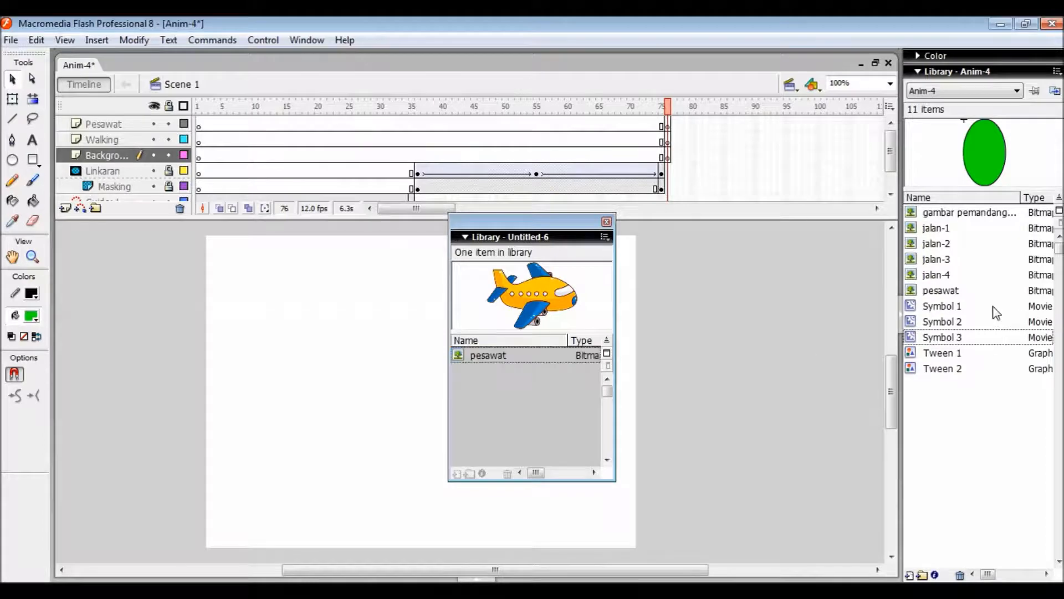
pyautogui.click(607, 222)
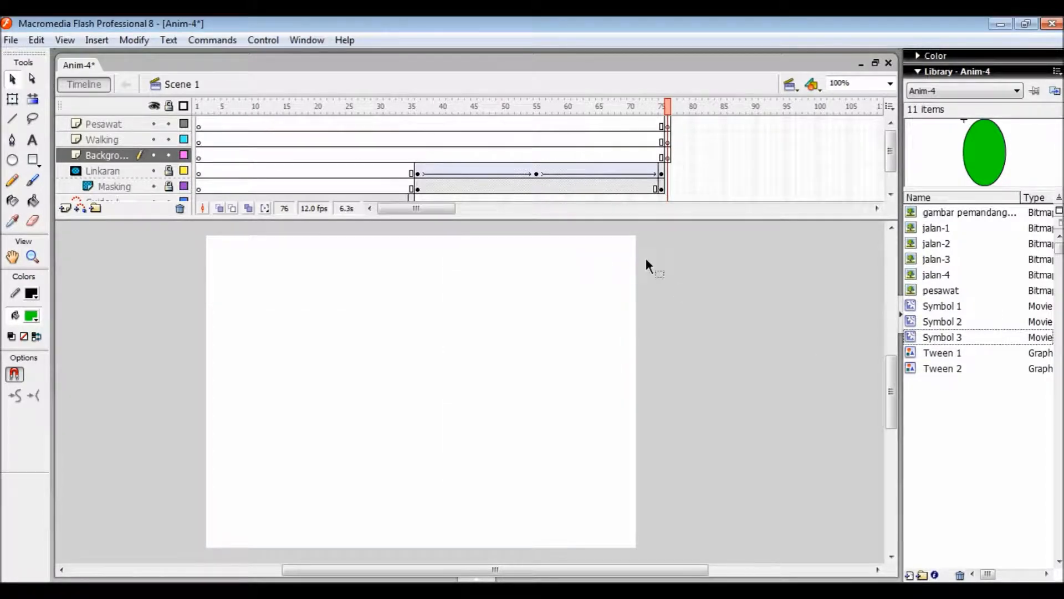
# - Place the landscape bitmap on frame 76 of the Background layer and shift it until its upper-left corner is reachable
pyautogui.click(668, 158)
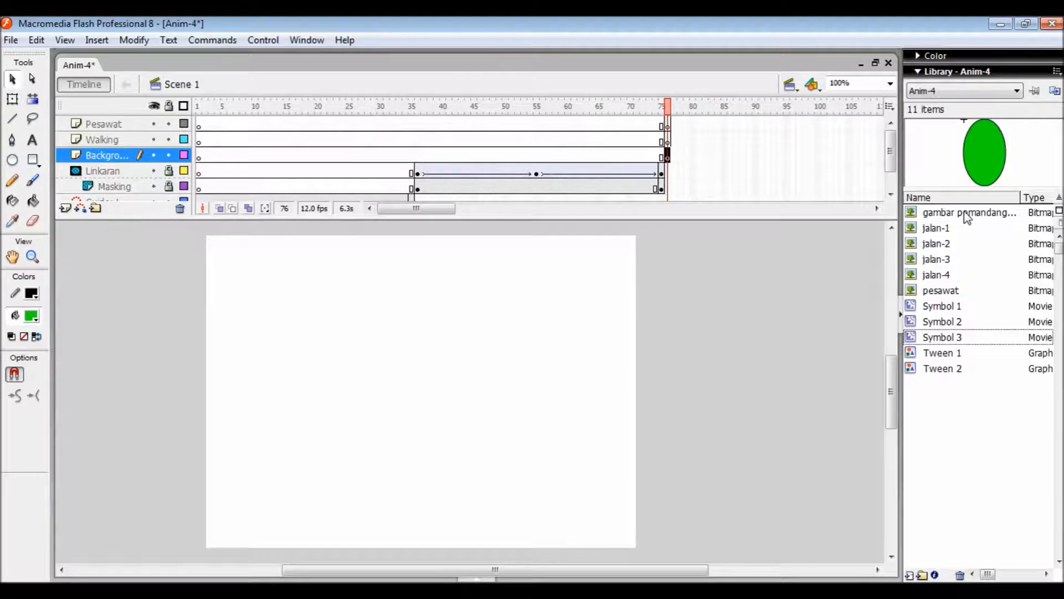
pyautogui.moveTo(967, 218); pyautogui.dragTo(475, 324)
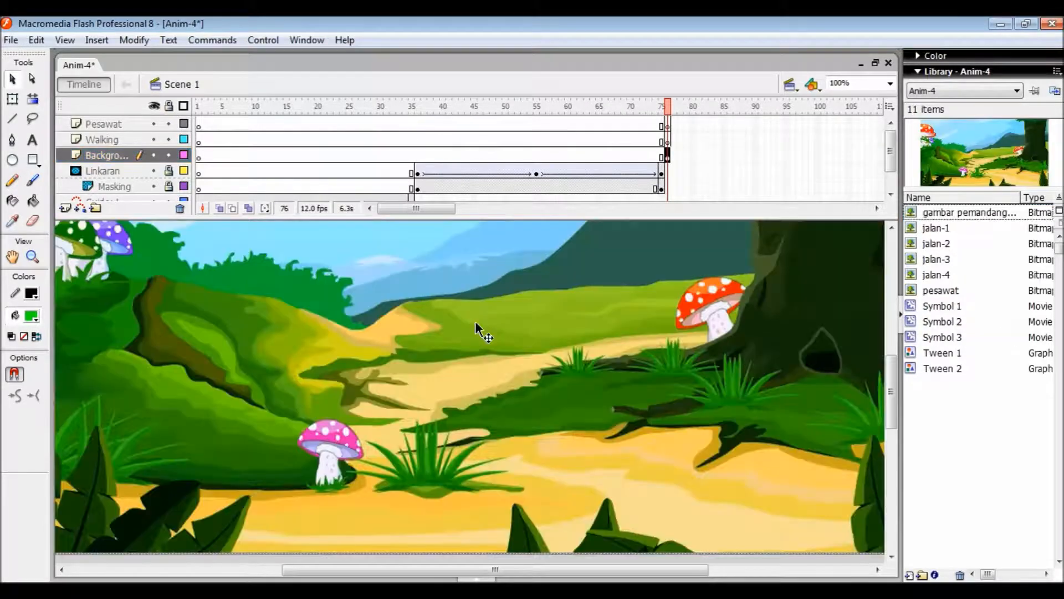
pyautogui.moveTo(355, 322); pyautogui.dragTo(453, 371)
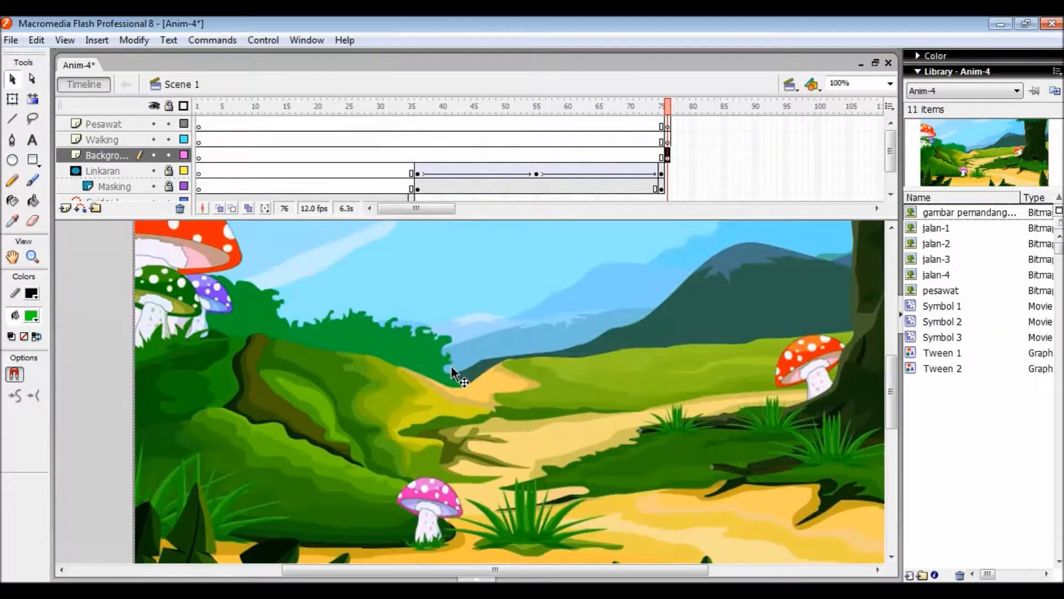
pyautogui.moveTo(333, 302); pyautogui.dragTo(334, 362)
pyautogui.moveTo(306, 308); pyautogui.dragTo(318, 406)
# - Scale the landscape down with Free Transform to nearly the stage height and align its upper-left corner with the stage
pyautogui.click(12, 99)
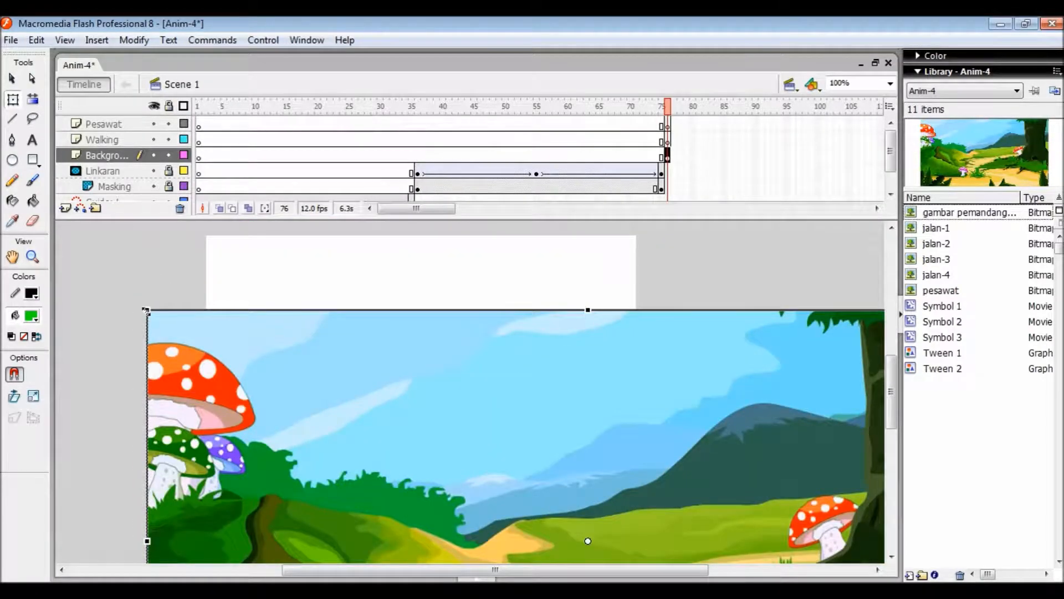
pyautogui.moveTo(148, 311); pyautogui.dragTo(341, 291)
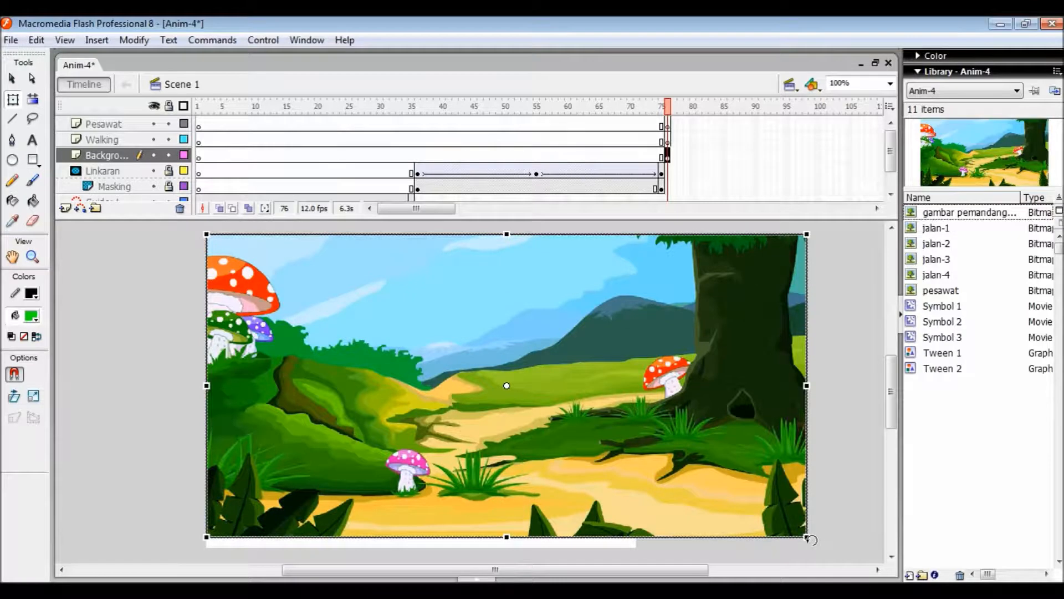
pyautogui.moveTo(808, 540)
pyautogui.mouseDown()
pyautogui.moveTo(700, 489)
pyautogui.moveTo(747, 529)
pyautogui.mouseUp()
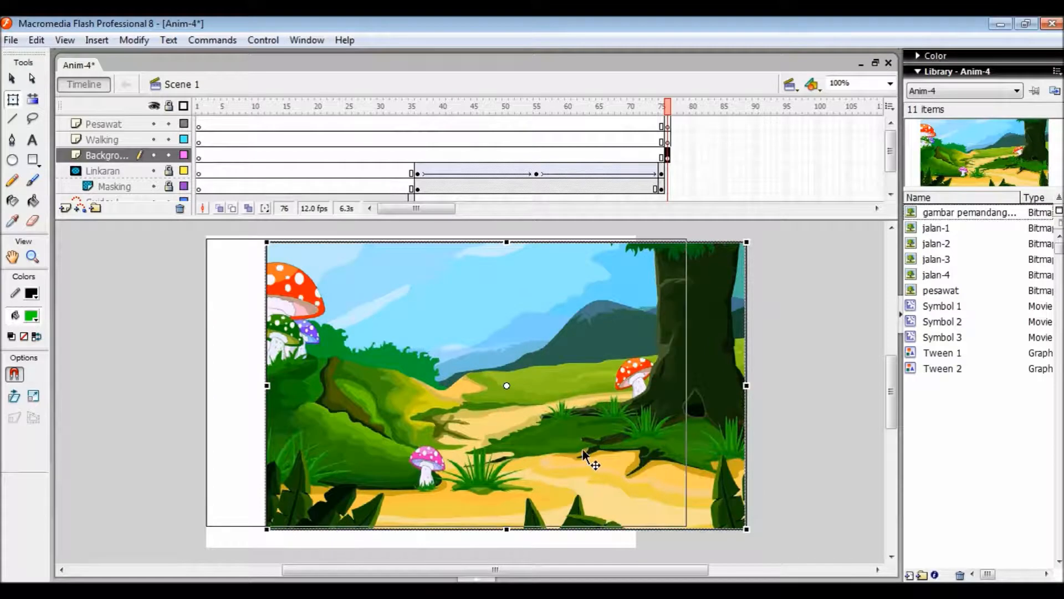
pyautogui.moveTo(583, 450); pyautogui.dragTo(583, 451)
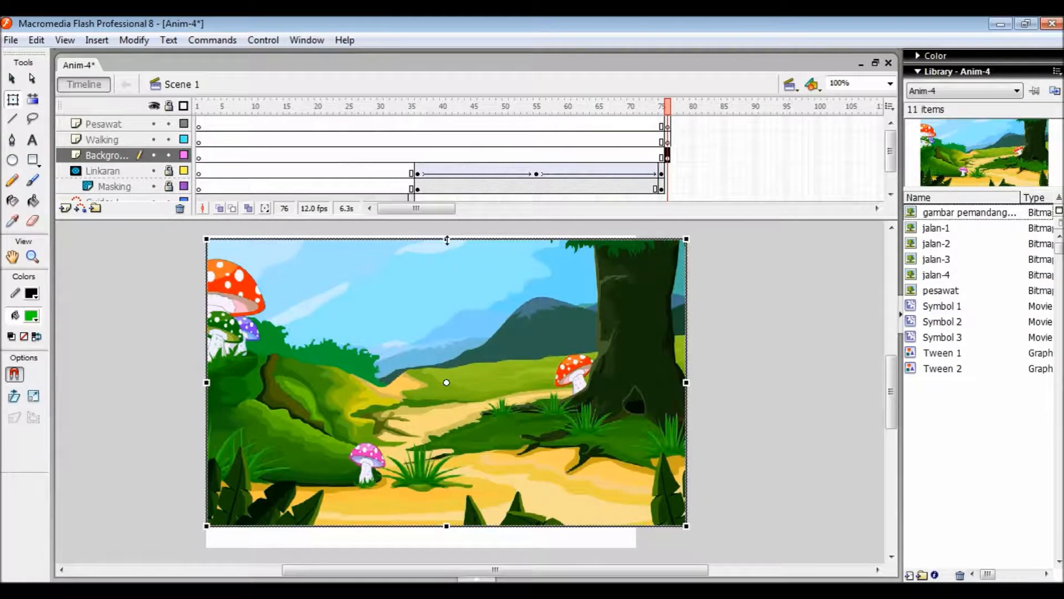
pyautogui.moveTo(446, 240); pyautogui.dragTo(447, 237)
pyautogui.click(734, 345)
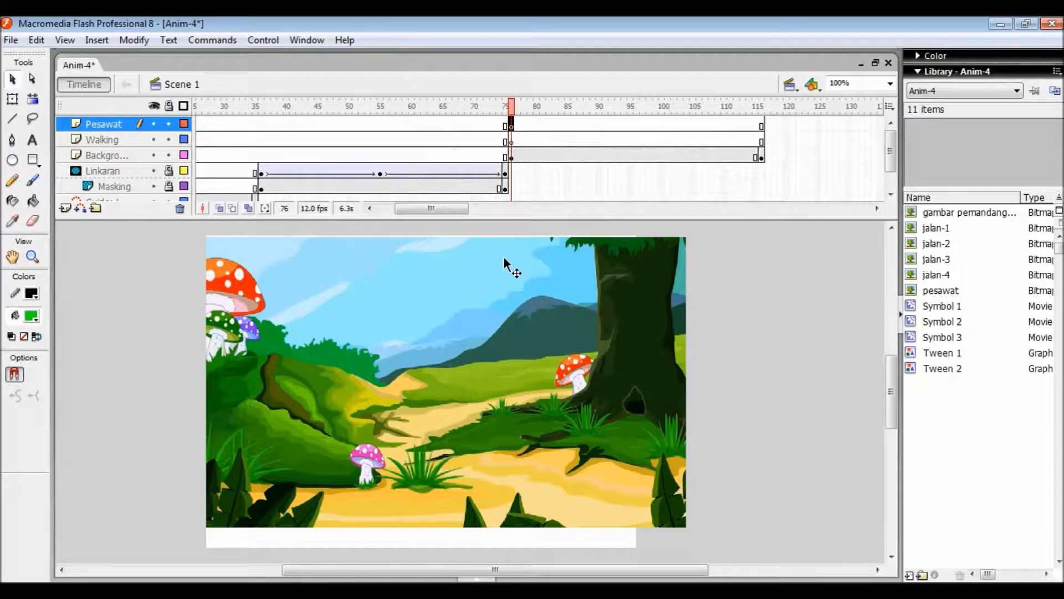
# - Place the jalan-1 figure on the landscape's left side at frame 76 of the Walking layer and insert a keyframe at frame 82
pyautogui.click(511, 140)
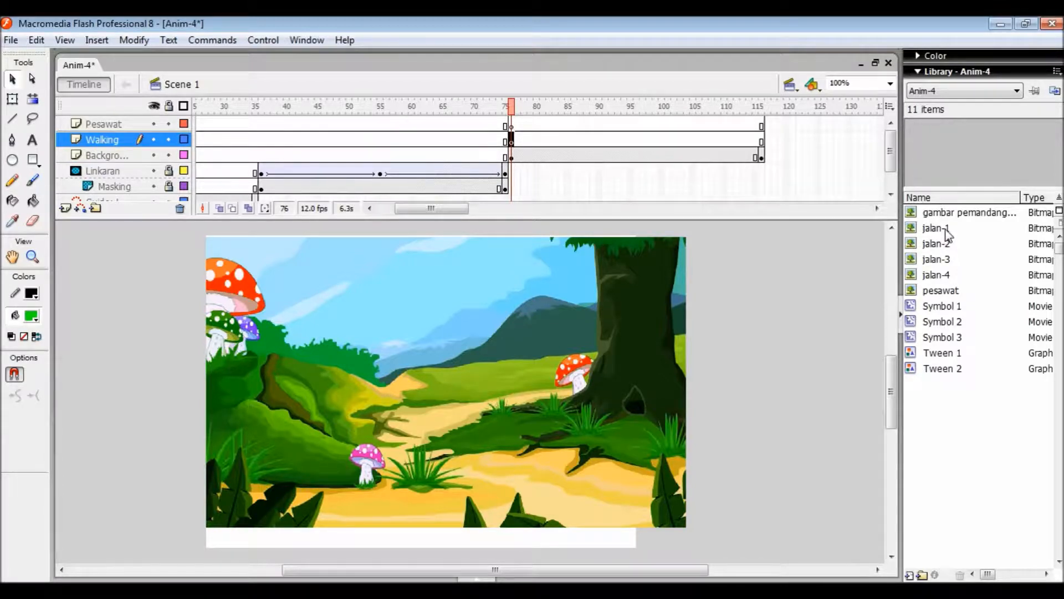
pyautogui.moveTo(946, 233); pyautogui.dragTo(281, 399)
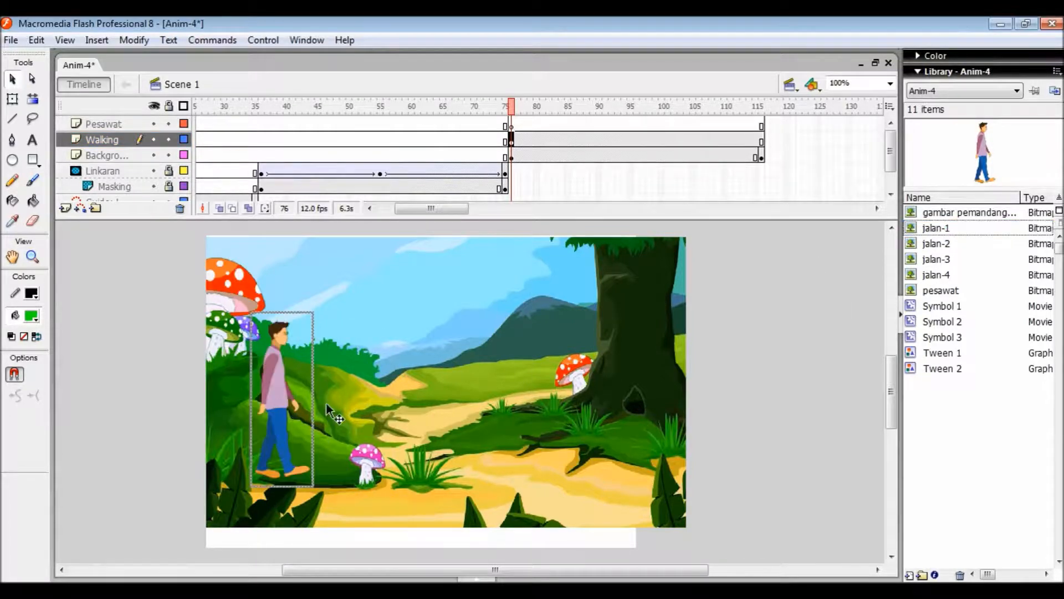
pyautogui.click(548, 139)
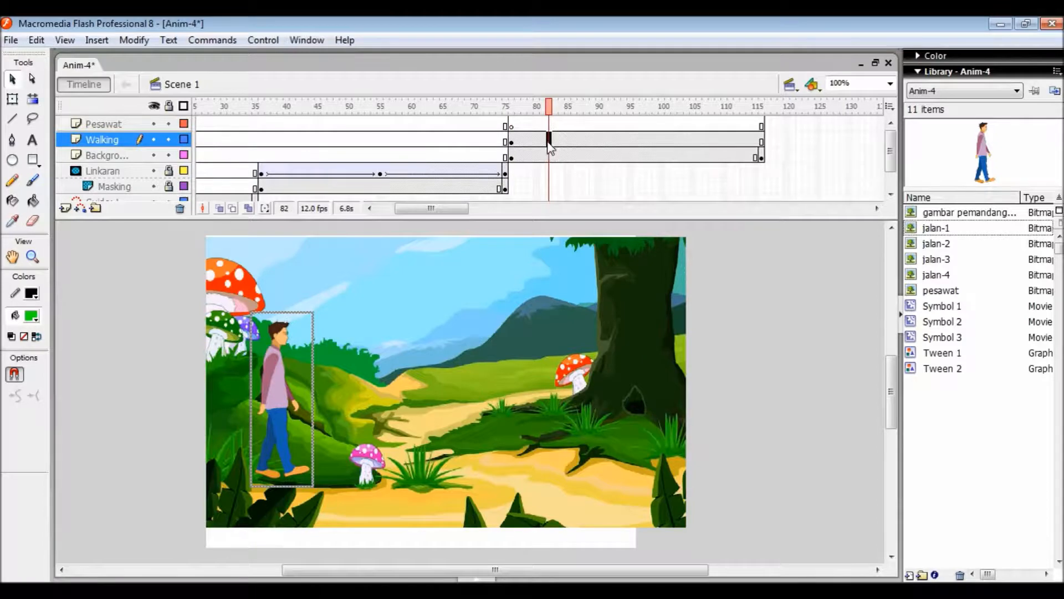
pyautogui.rightClick(548, 141)
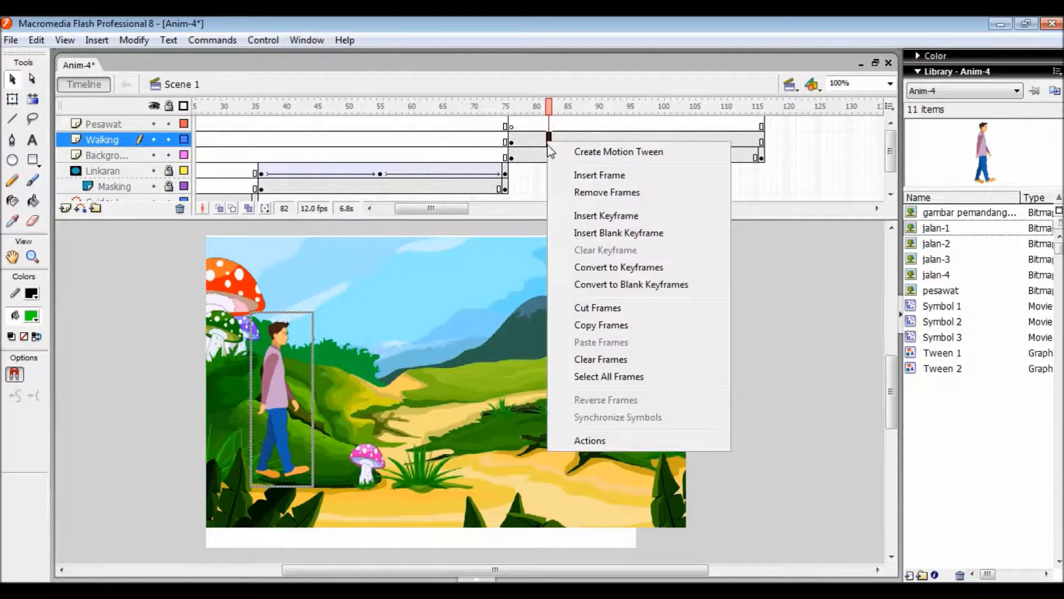
pyautogui.click(607, 216)
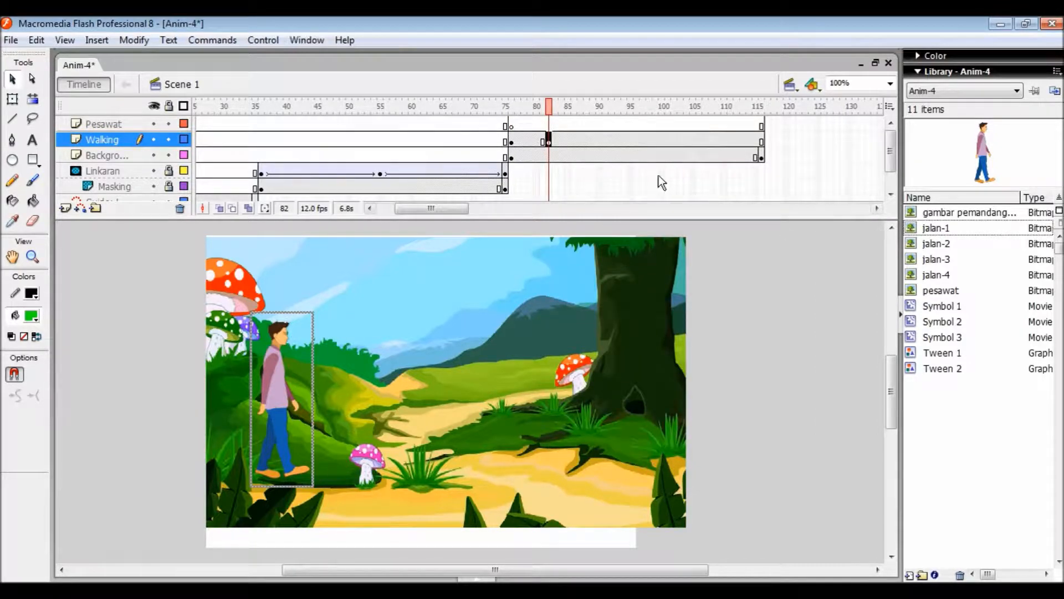
# - Insert a keyframe at frame 83 of the Walking layer and place the jalan-2 figure just ahead of the jalan-1 figure
pyautogui.click(555, 141)
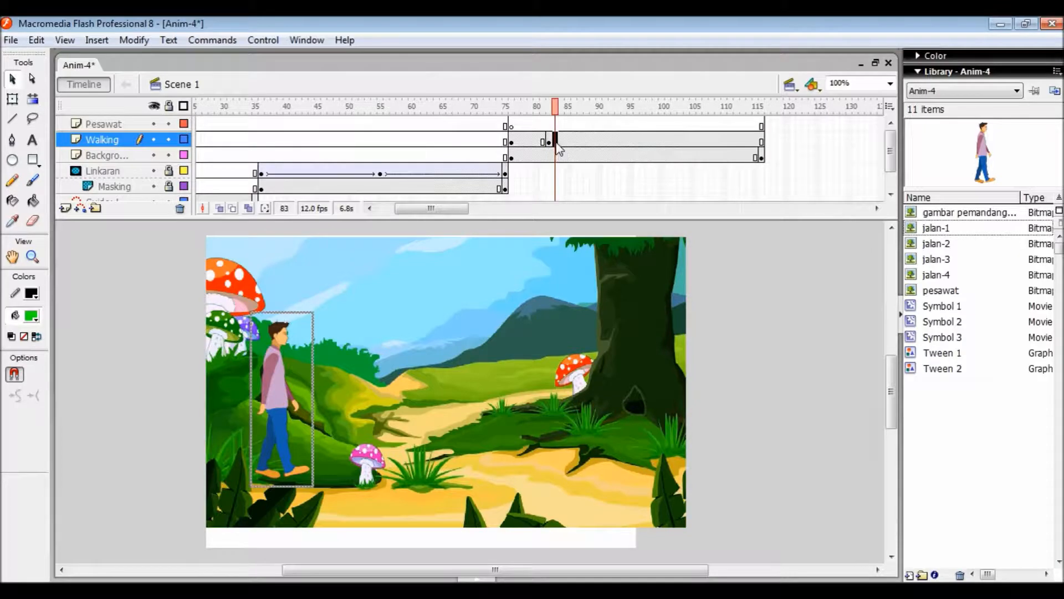
pyautogui.rightClick(557, 142)
pyautogui.click(607, 217)
pyautogui.moveTo(936, 241); pyautogui.dragTo(344, 398)
pyautogui.press('Left')
pyautogui.press('Left')
pyautogui.press('Left')
pyautogui.press('Left')
pyautogui.press('Left')
pyautogui.press('Left')
pyautogui.press('Left')
pyautogui.press('Left')
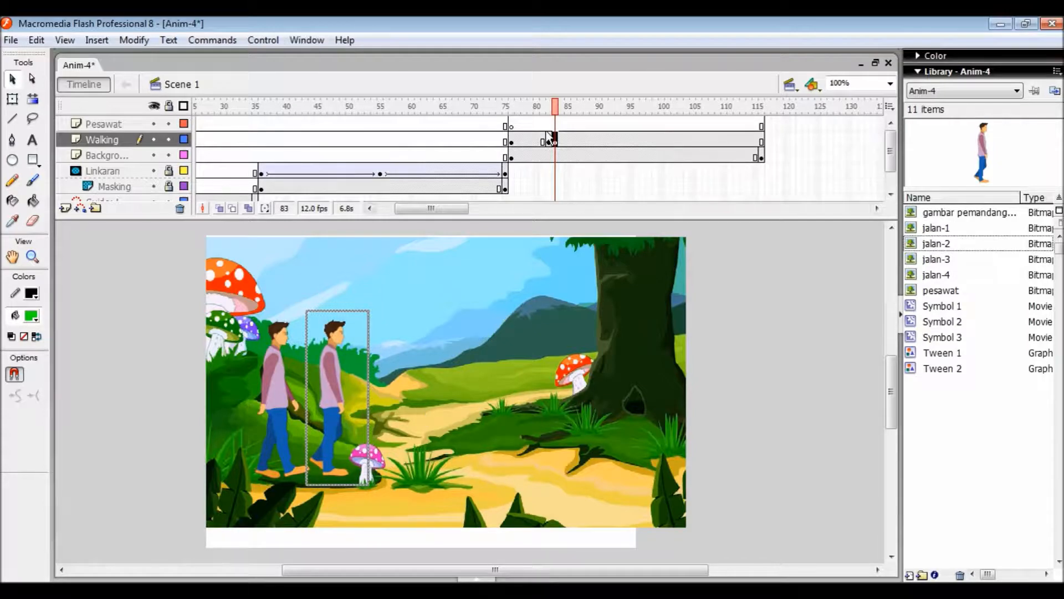
# - Delete the jalan-1 figure from frame 83 and nudge the jalan-2 figure slightly to the left
pyautogui.click(271, 384)
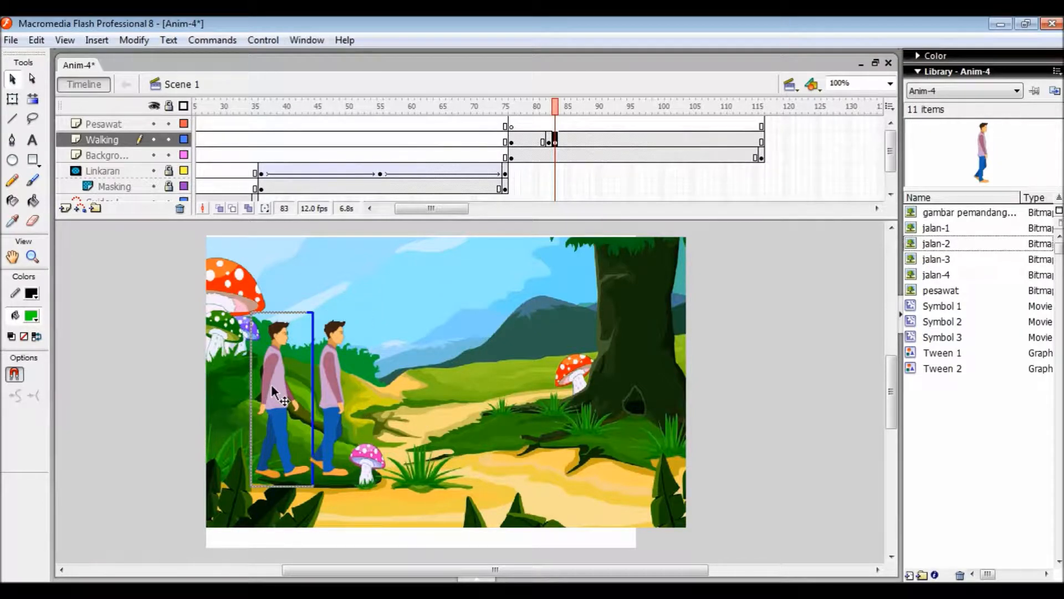
pyautogui.press('Delete')
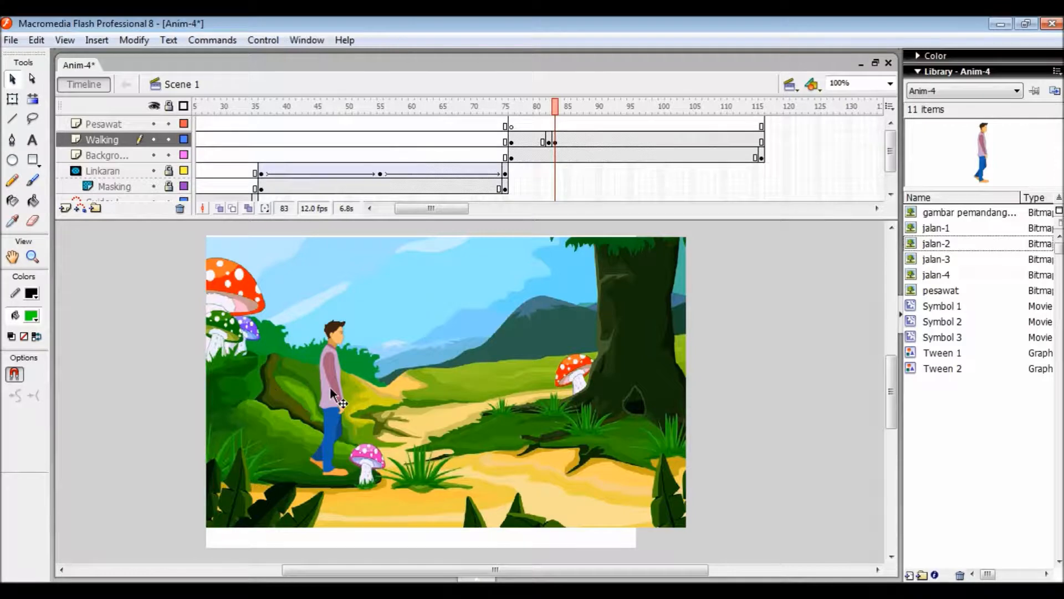
pyautogui.click(330, 387)
pyautogui.press('Left')
pyautogui.press('Left')
pyautogui.press('Left')
pyautogui.press('Left')
pyautogui.press('Left')
pyautogui.press('Left')
pyautogui.press('Left')
pyautogui.press('Left')
pyautogui.press('Left')
pyautogui.press('Left')
pyautogui.press('Left')
pyautogui.press('Left')
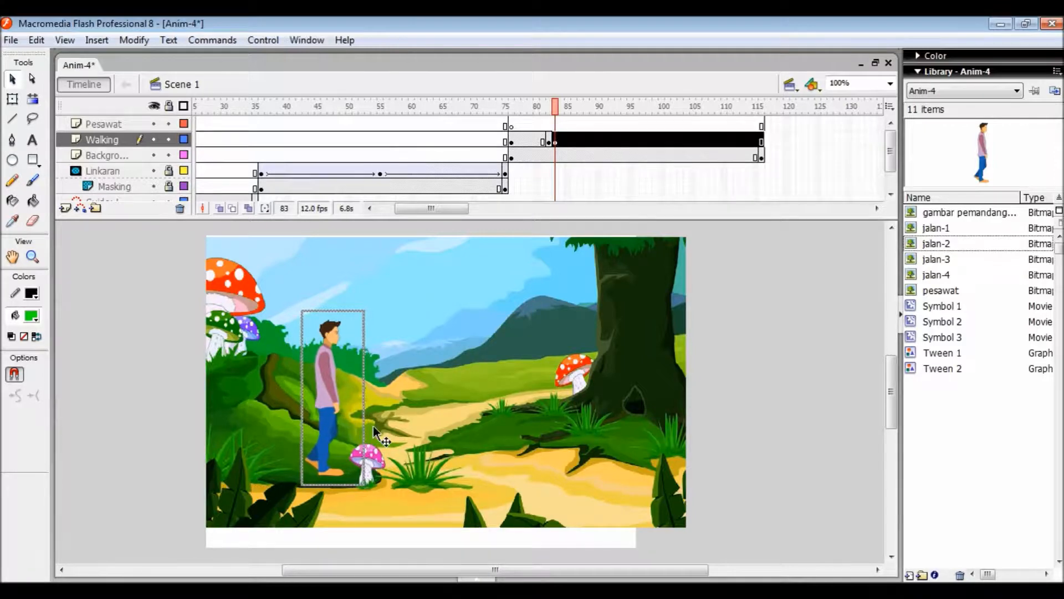
# - Insert a keyframe at frame 88 of the Walking layer
pyautogui.click(597, 143)
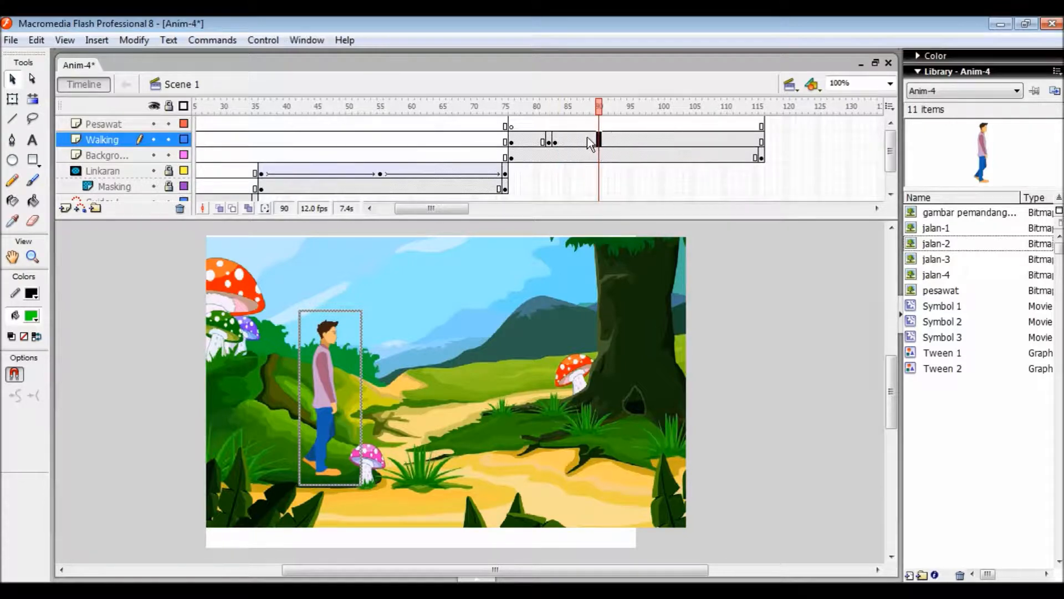
pyautogui.click(588, 139)
pyautogui.rightClick(589, 140)
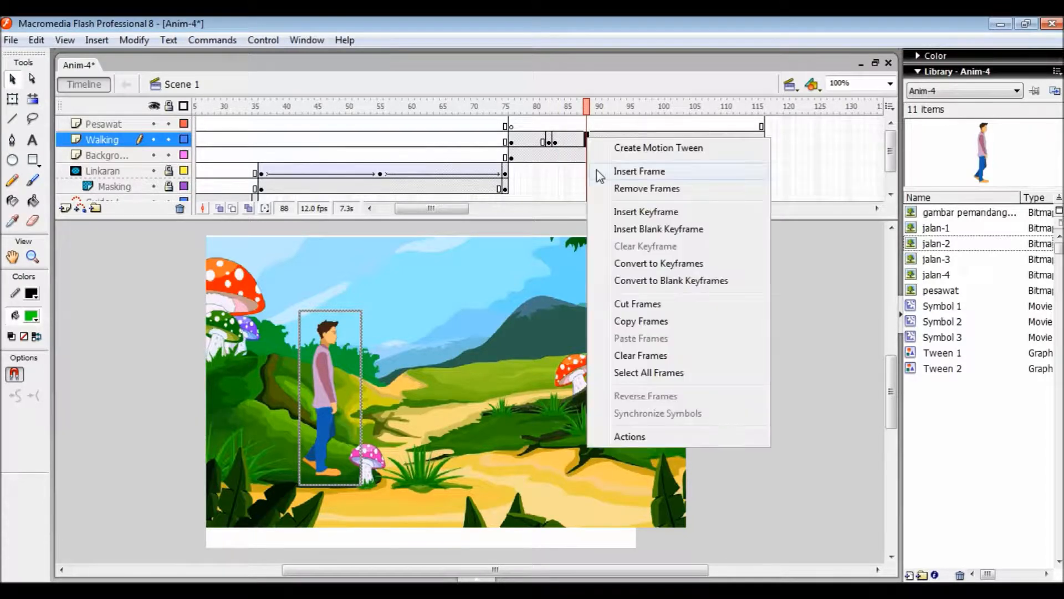
pyautogui.click(646, 212)
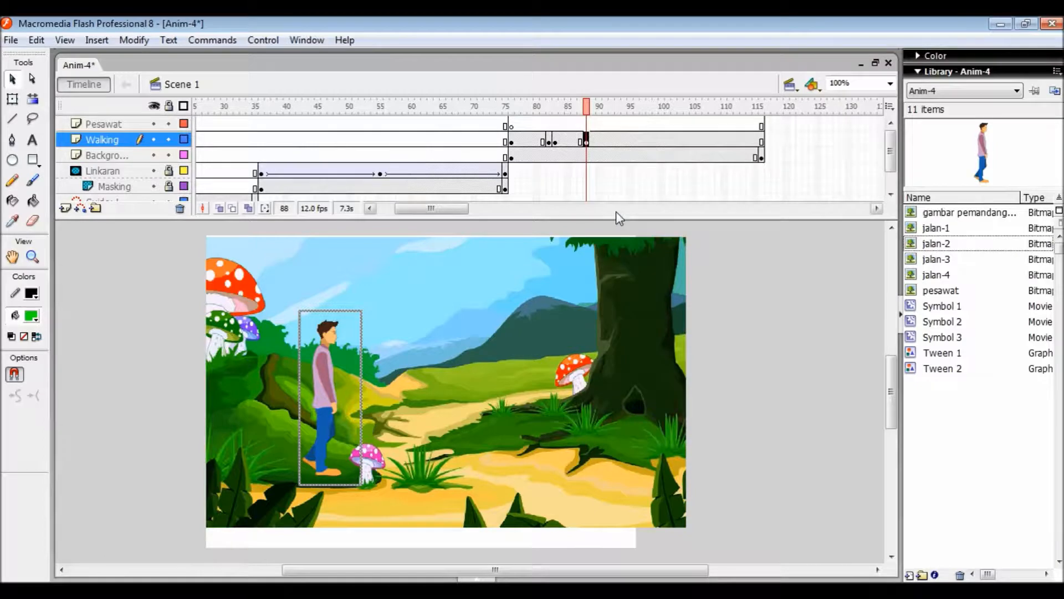
# - Insert a keyframe at frame 89 of the Walking layer and place the jalan-3 figure just ahead of the jalan-2 figure
pyautogui.click(593, 139)
pyautogui.rightClick(592, 139)
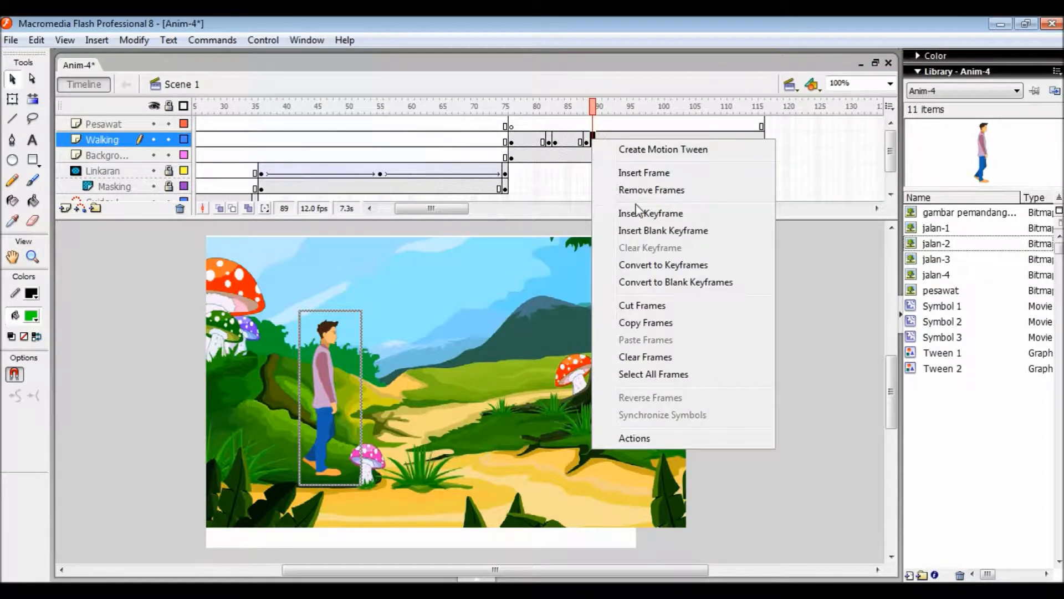
pyautogui.click(616, 213)
pyautogui.moveTo(936, 262); pyautogui.dragTo(389, 397)
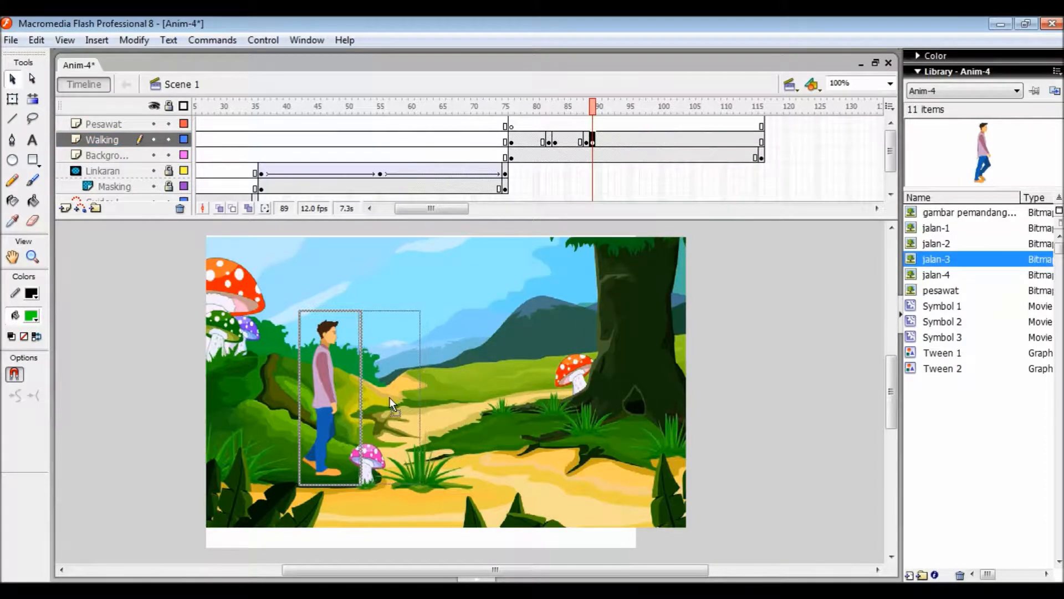
pyautogui.press('Left')
pyautogui.press('Left')
pyautogui.press('Left')
pyautogui.press('Left')
pyautogui.press('Left')
pyautogui.press('Left')
pyautogui.press('Left')
pyautogui.press('Left')
pyautogui.press('Left')
pyautogui.press('Left')
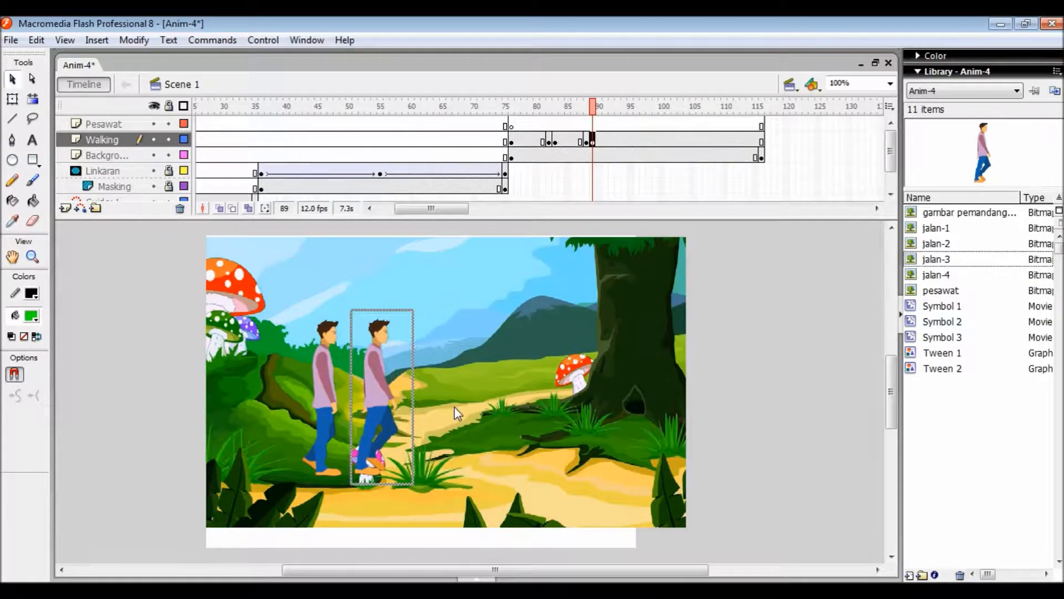
# - Delete the jalan-2 figure from frame 89 and insert a keyframe at frame 95 of the Walking layer
pyautogui.click(328, 382)
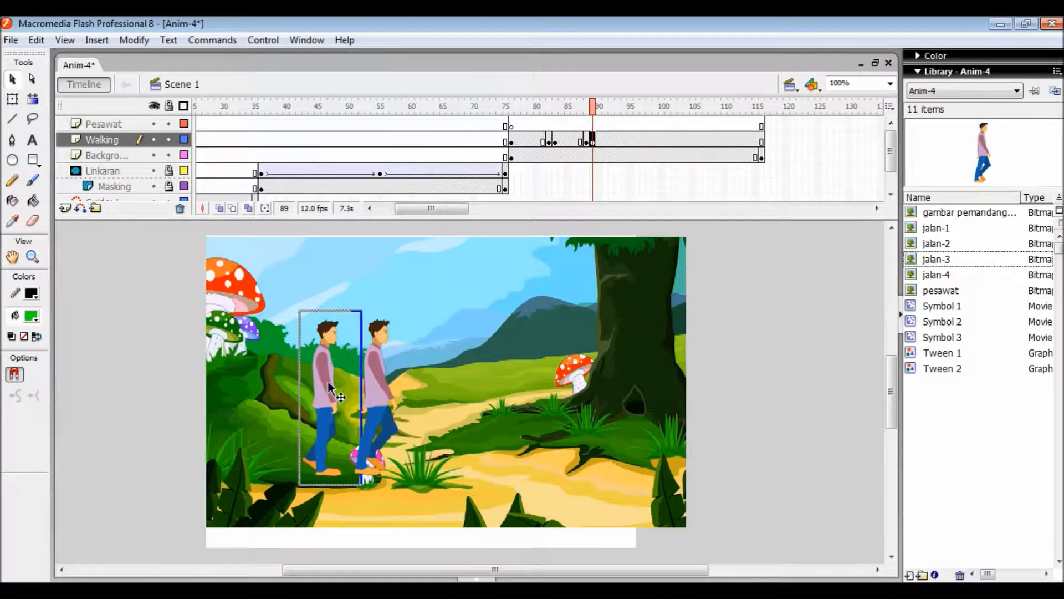
pyautogui.press('Delete')
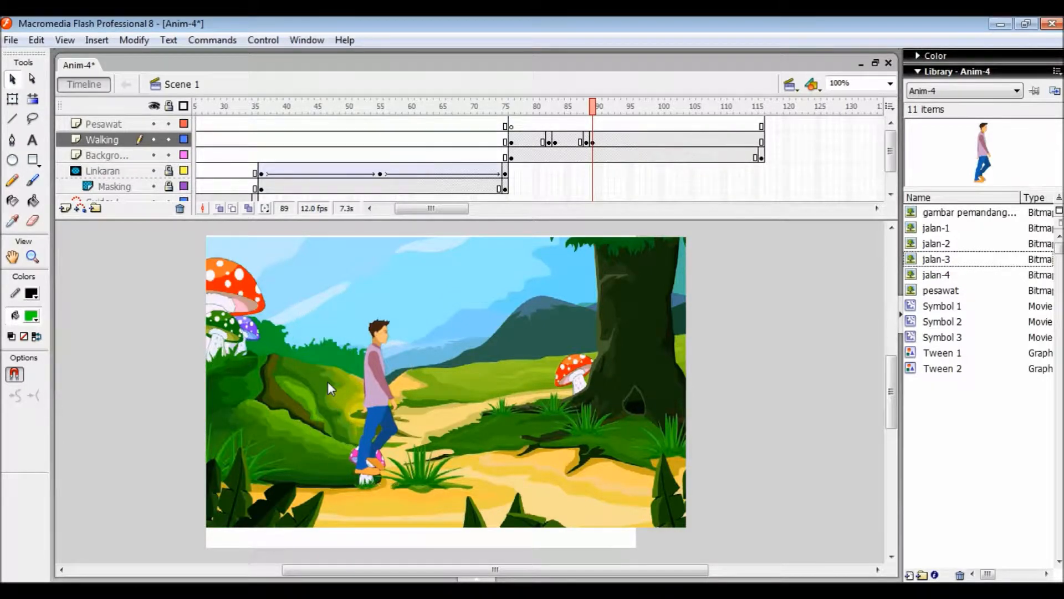
pyautogui.click(632, 140)
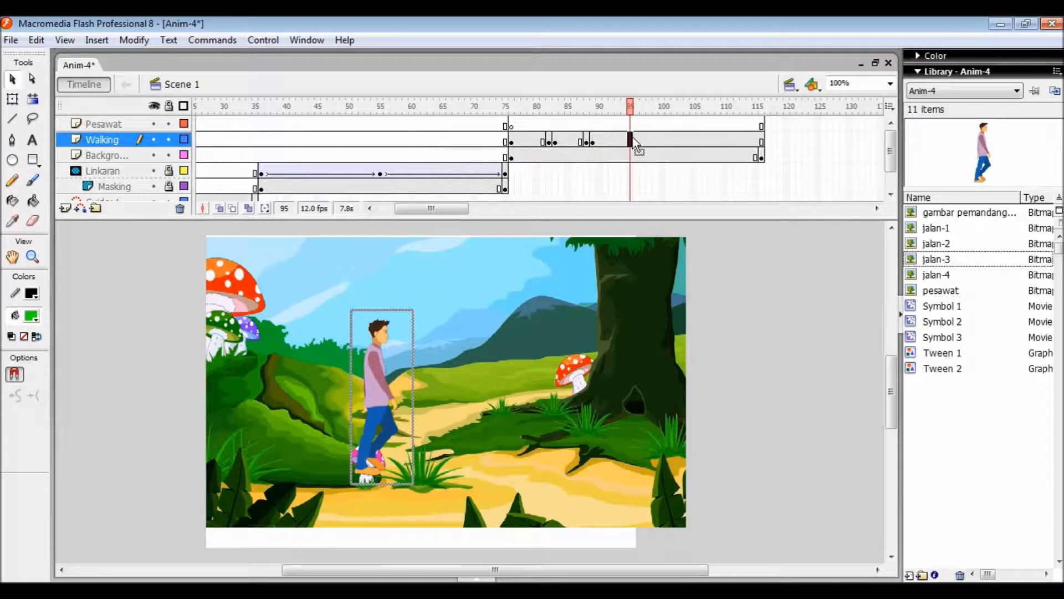
pyautogui.rightClick(633, 138)
pyautogui.click(695, 213)
# - Insert a keyframe at frame 96 of the Walking layer and replace the jalan-3 figure with jalan-4 placed just ahead of it
pyautogui.click(636, 139)
pyautogui.rightClick(636, 137)
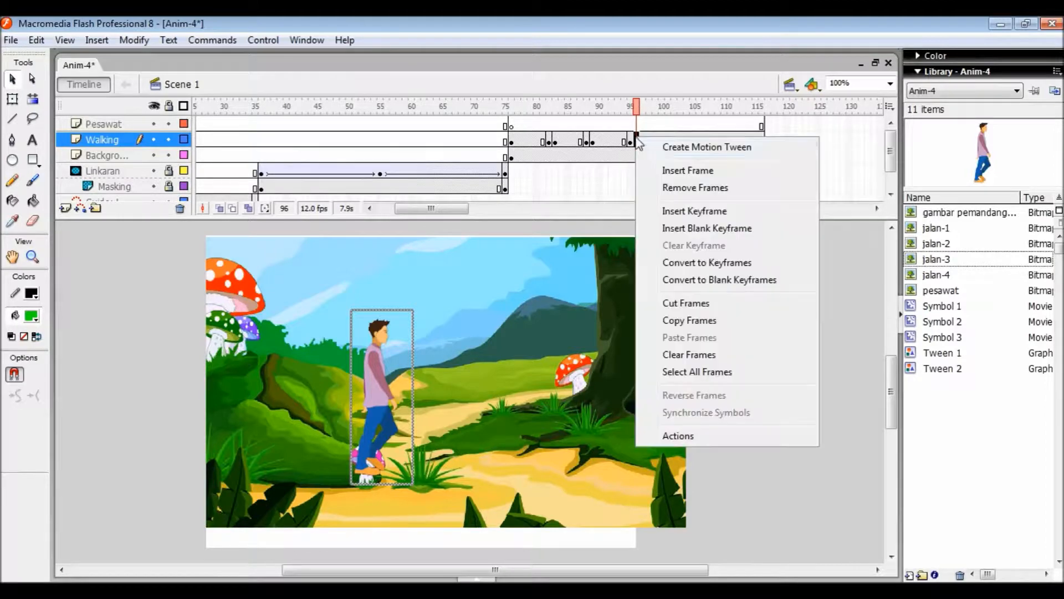
pyautogui.click(694, 213)
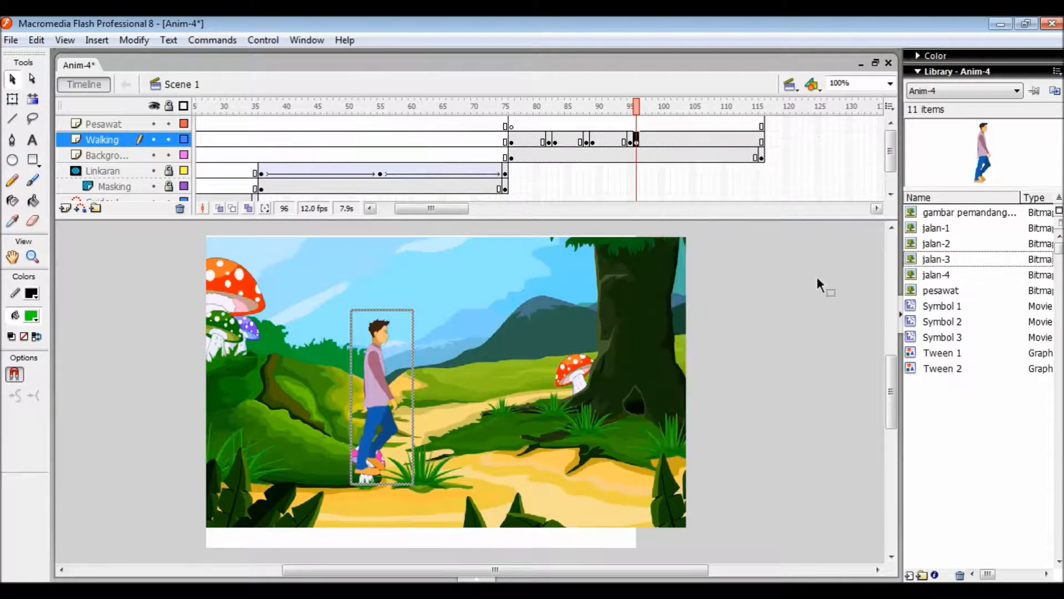
pyautogui.moveTo(936, 274); pyautogui.dragTo(438, 398)
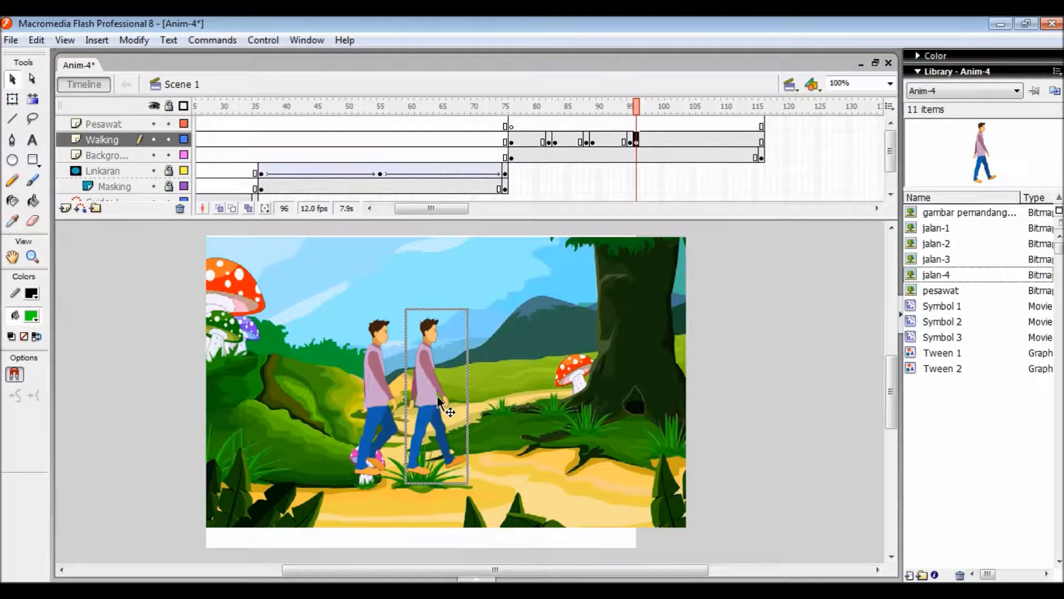
pyautogui.click(375, 361)
pyautogui.press('Delete')
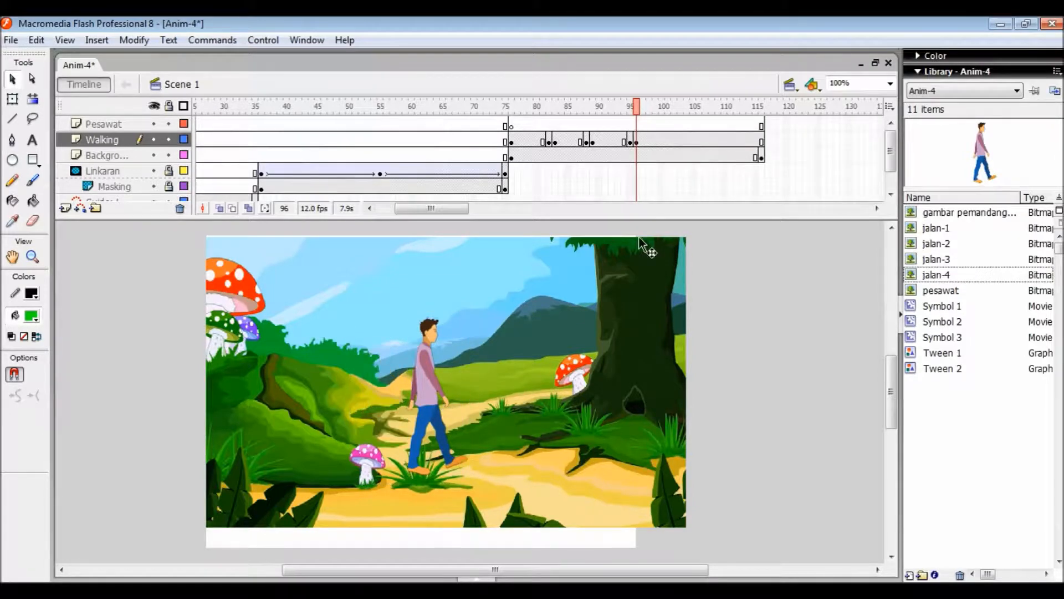
# - Insert a keyframe at frame 116 of the Walking layer
pyautogui.click(760, 140)
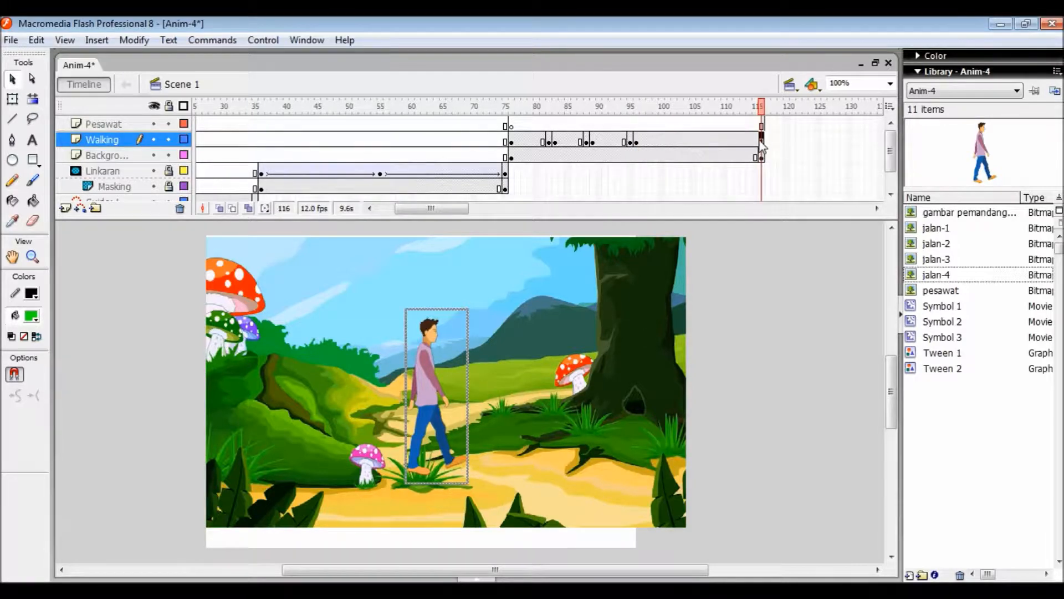
pyautogui.rightClick(760, 138)
pyautogui.click(815, 214)
# - Place the pesawat image on the landscape at frame 76 of the Pesawat layer
pyautogui.click(105, 125)
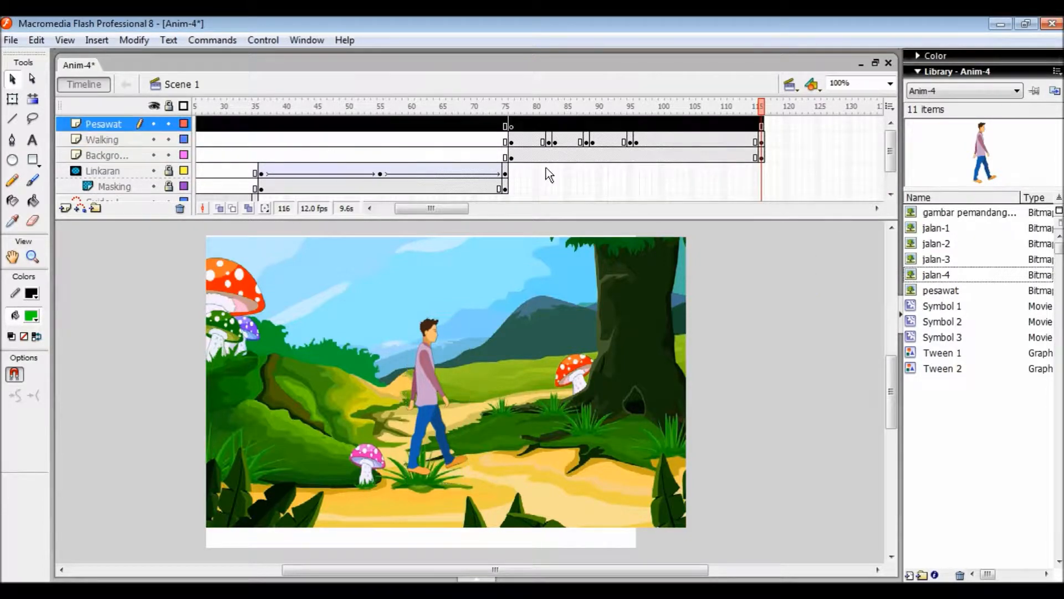
pyautogui.click(512, 126)
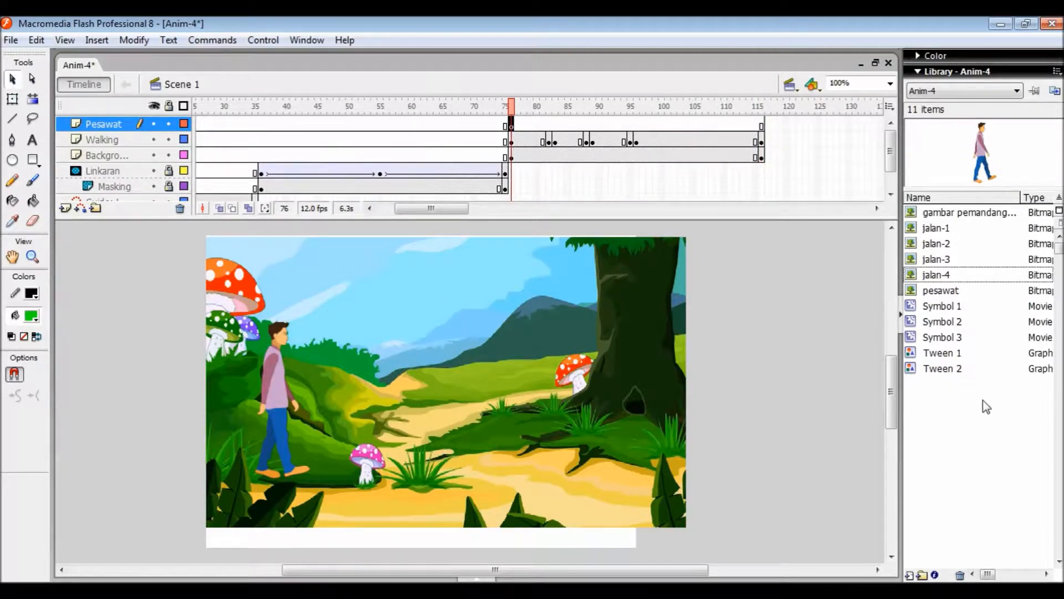
pyautogui.click(941, 291)
pyautogui.moveTo(940, 291); pyautogui.dragTo(524, 411)
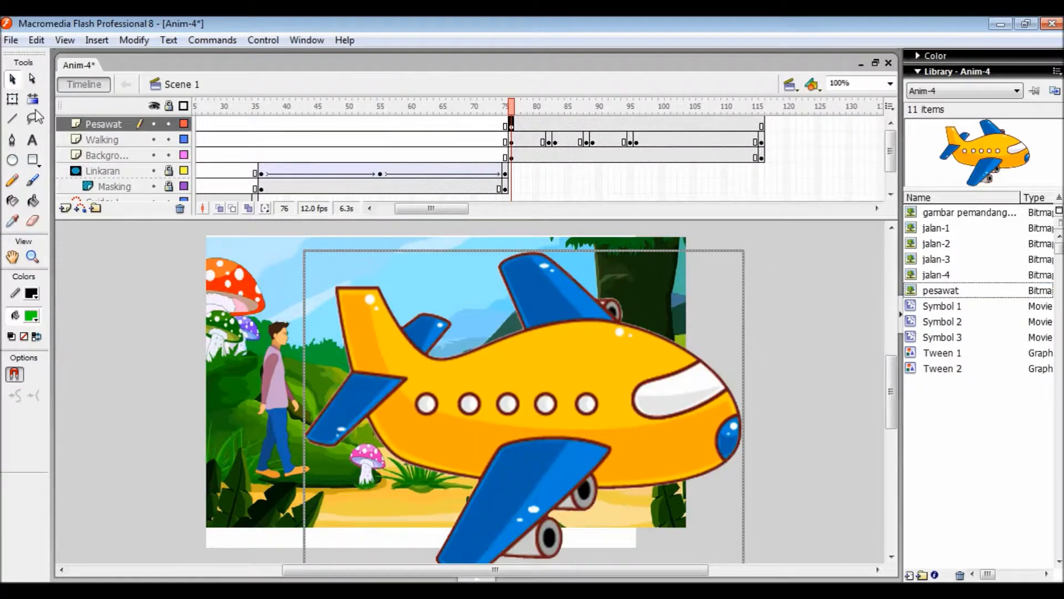
# - Shrink the airplane to about a tenth of its size and move it to the landscape's upper-left corner above the mushrooms
pyautogui.click(12, 100)
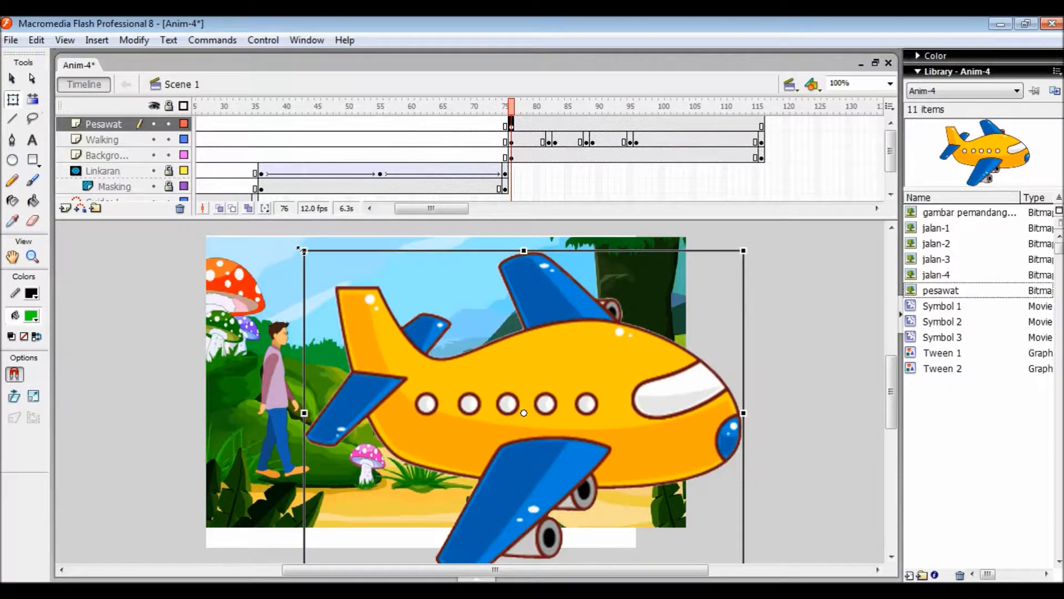
pyautogui.moveTo(299, 249); pyautogui.dragTo(503, 396)
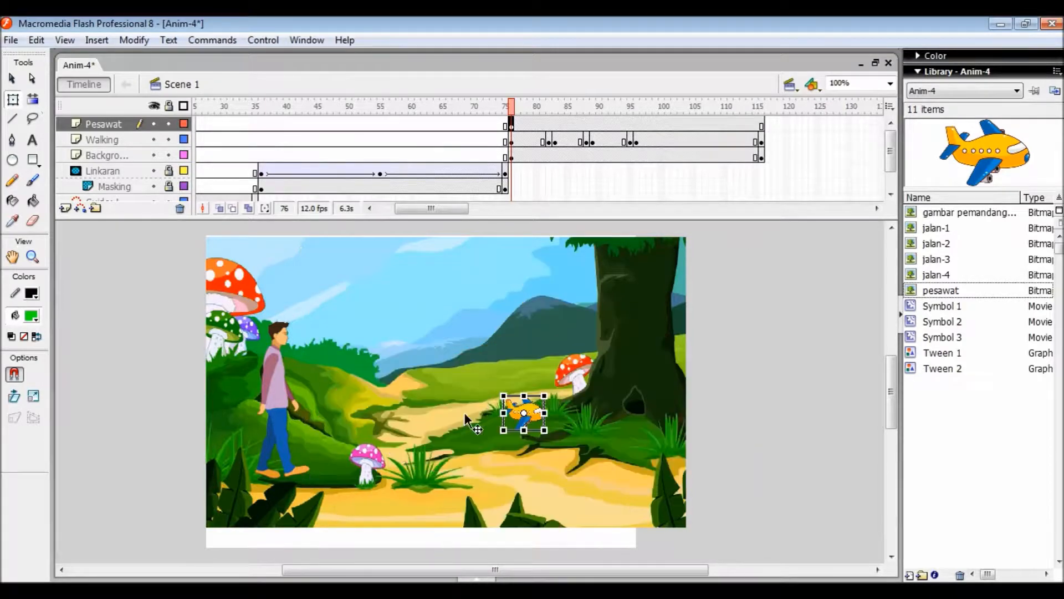
pyautogui.click(12, 79)
pyautogui.moveTo(521, 417); pyautogui.dragTo(228, 263)
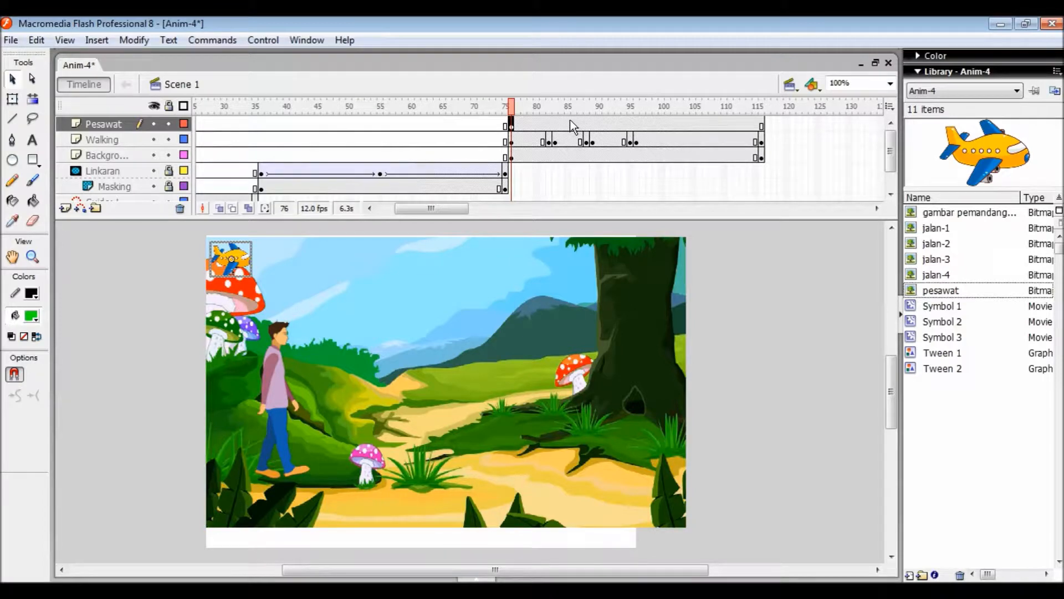
# - Insert a keyframe at frame 88 of the Pesawat layer and move the airplane right and slightly down, into the sky above the walking figure
pyautogui.click(586, 122)
pyautogui.rightClick(586, 124)
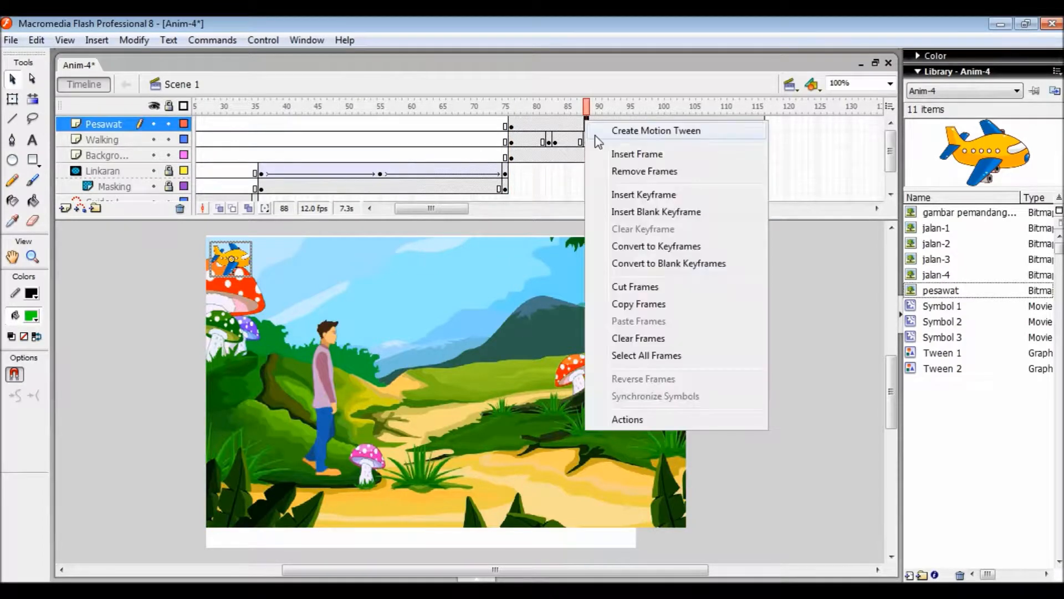
pyautogui.click(637, 194)
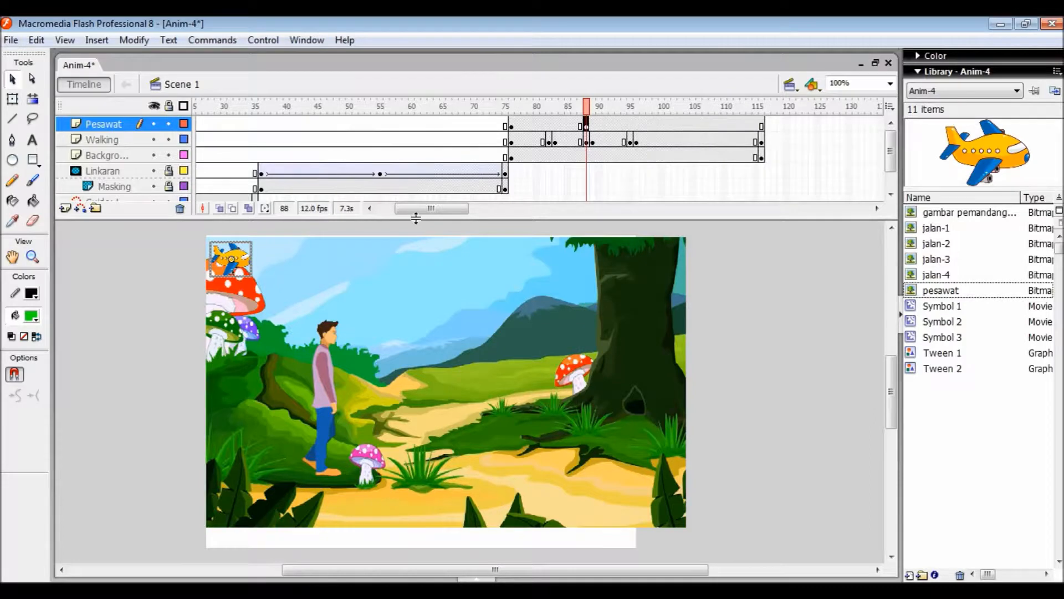
pyautogui.moveTo(244, 258); pyautogui.dragTo(274, 257)
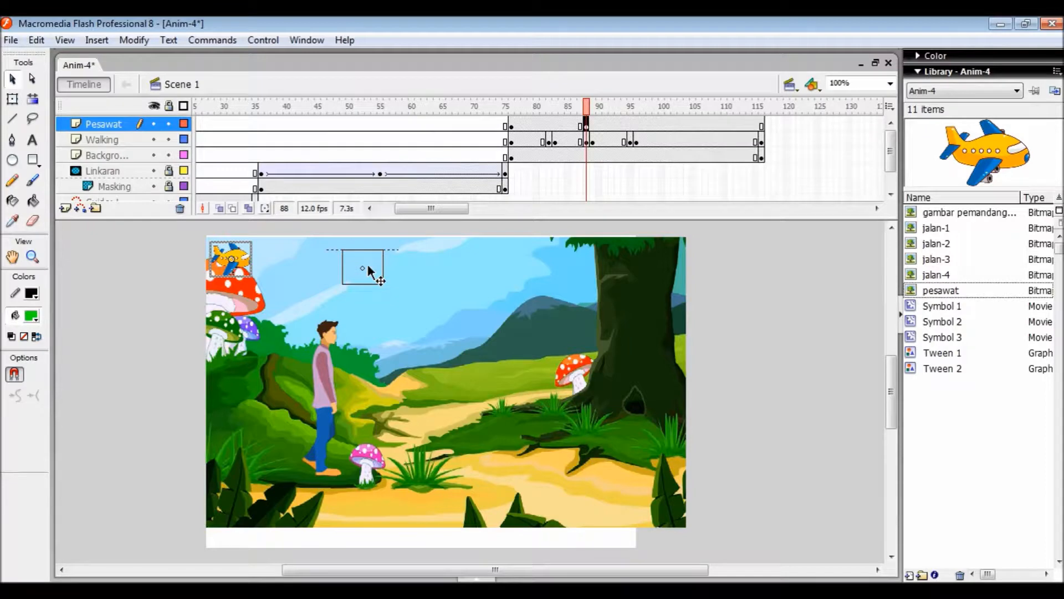
pyautogui.moveTo(370, 270); pyautogui.dragTo(369, 270)
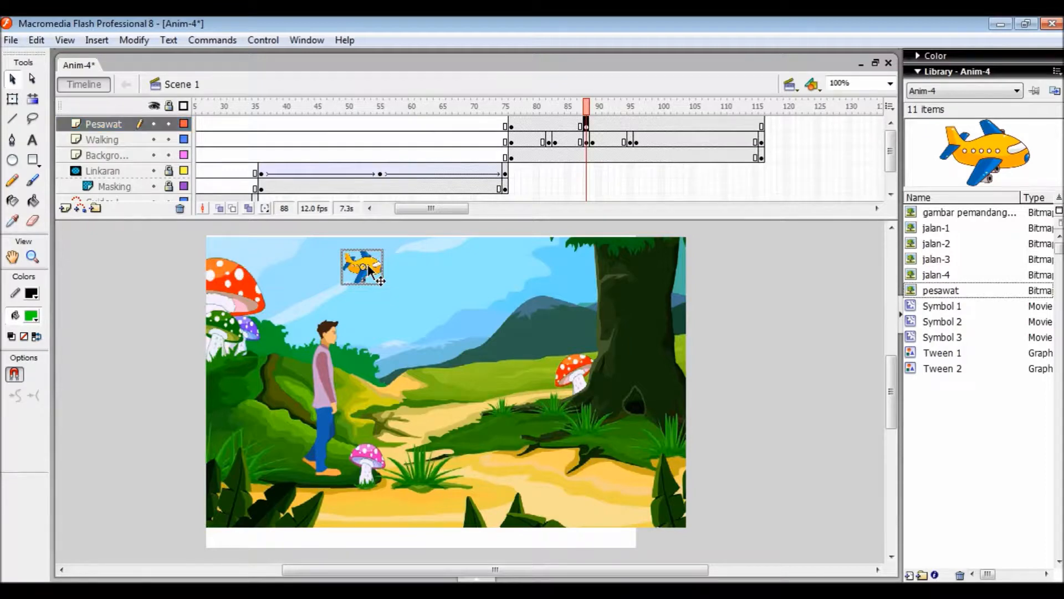
# - Insert a keyframe at frame 99 of the Pesawat layer and move the airplane right to the upper edge of the sky
pyautogui.click(655, 123)
pyautogui.rightClick(655, 122)
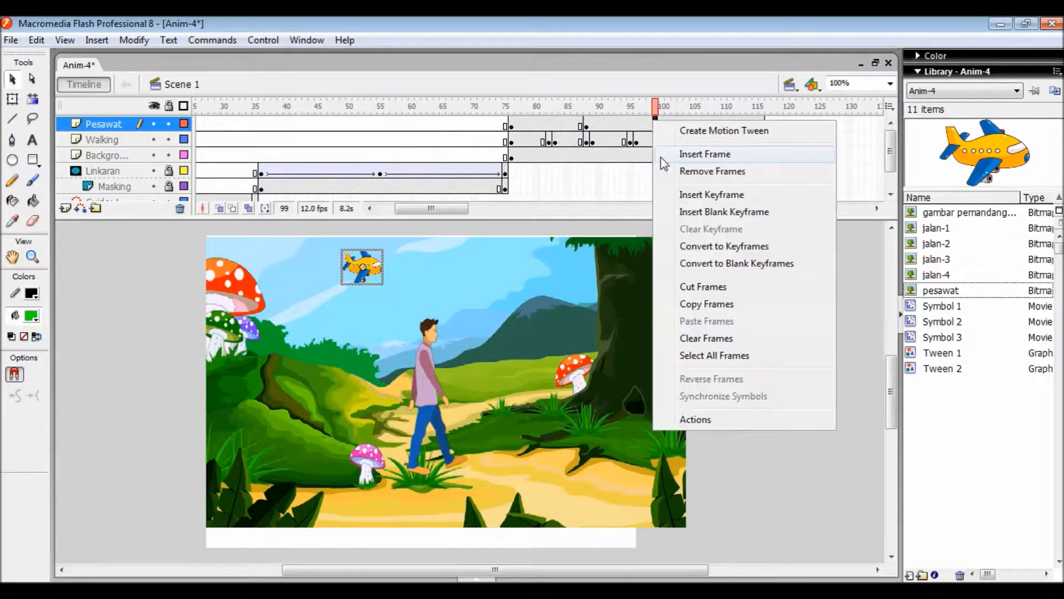
pyautogui.click(697, 197)
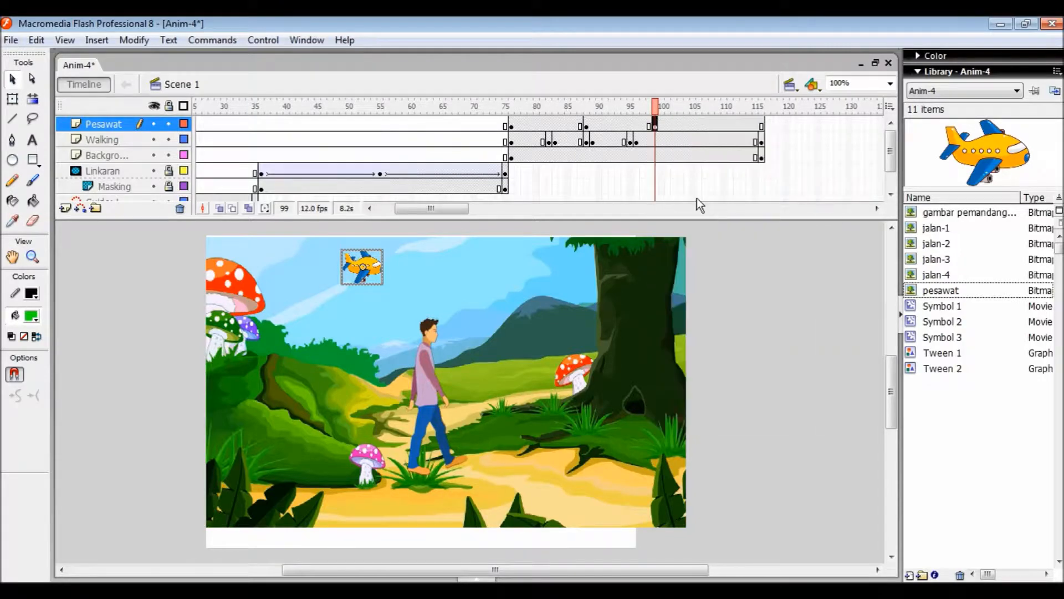
pyautogui.moveTo(362, 267); pyautogui.dragTo(487, 260)
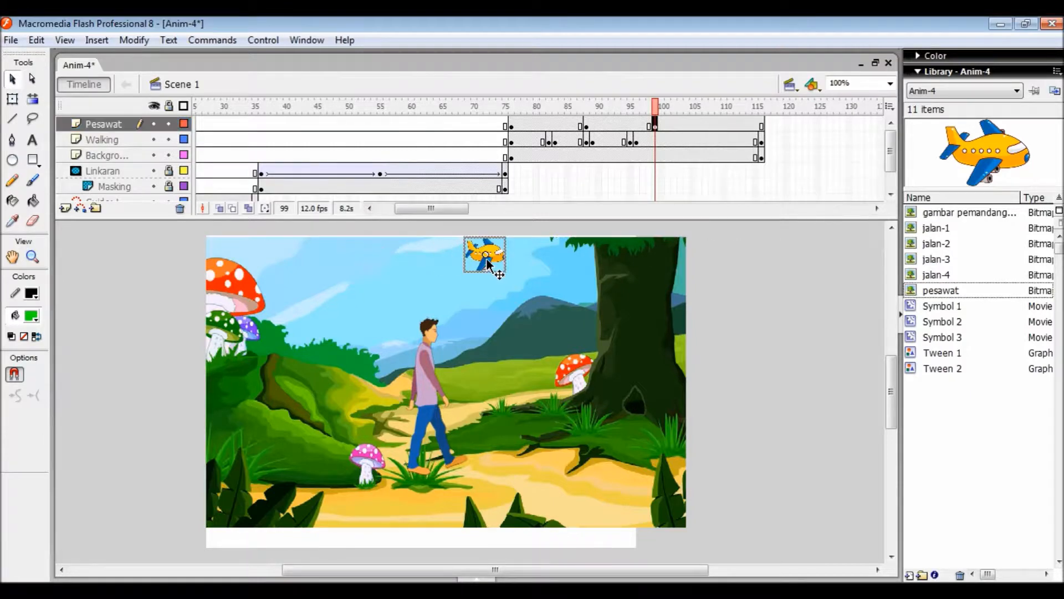
# - Insert a keyframe at frame 108 of the Pesawat layer and move the airplane right and slightly down, just before the large tree trunk
pyautogui.click(712, 124)
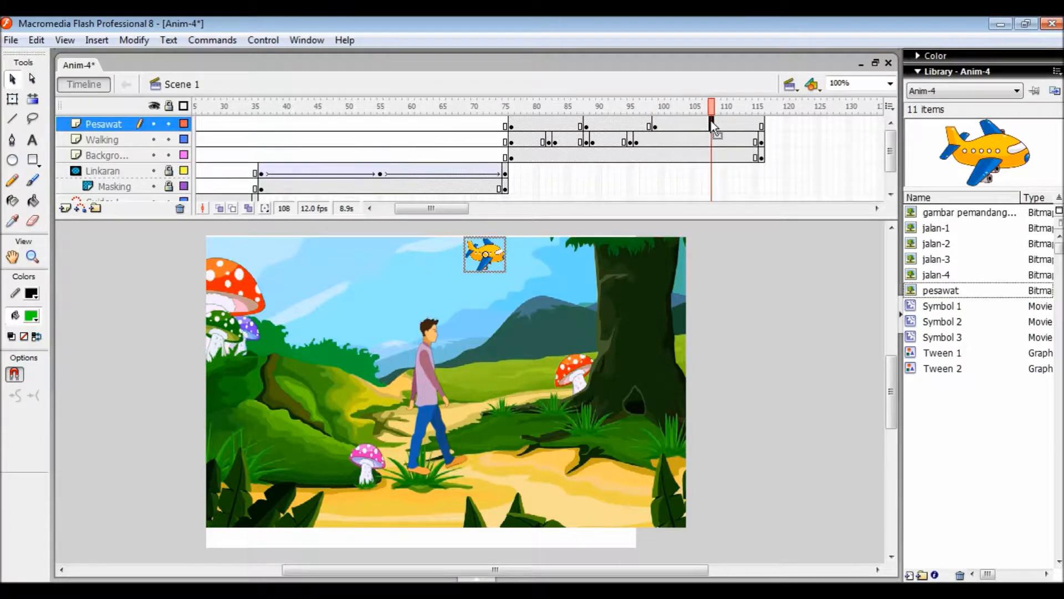
pyautogui.rightClick(715, 127)
pyautogui.click(743, 196)
pyautogui.moveTo(493, 251); pyautogui.dragTo(575, 268)
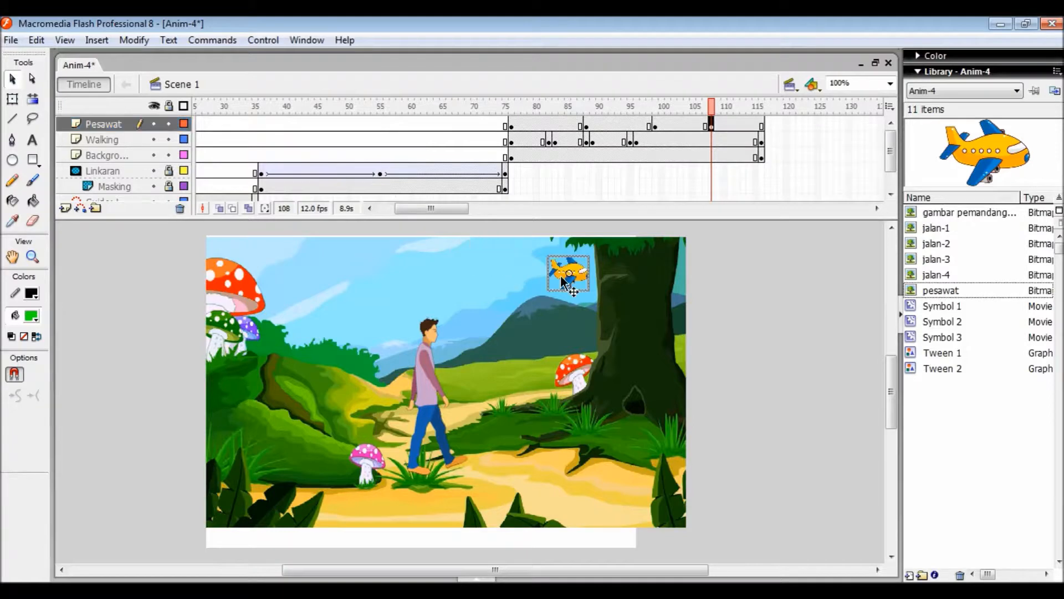
# - Insert a keyframe at frame 116 of the Pesawat layer and move the airplane to the landscape's upper-right corner, past the tree
pyautogui.click(762, 124)
pyautogui.rightClick(763, 122)
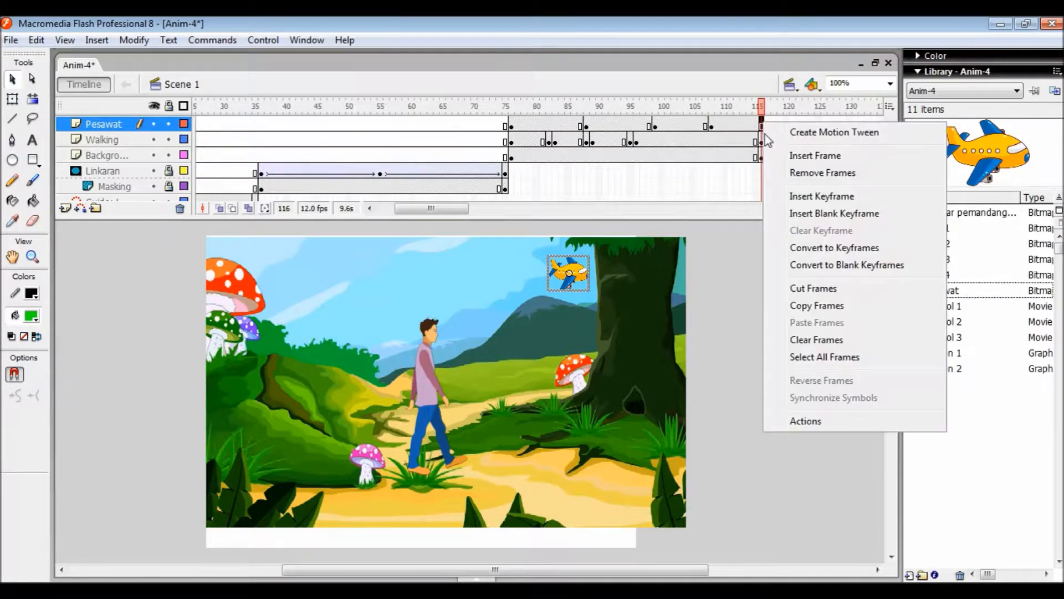
pyautogui.click(824, 201)
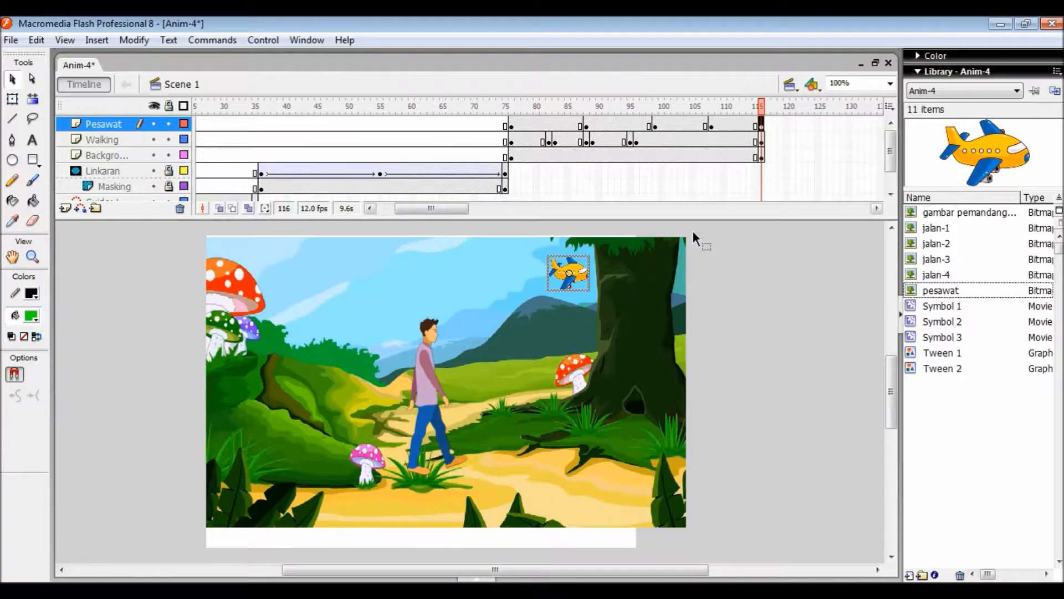
pyautogui.moveTo(578, 275); pyautogui.dragTo(691, 252)
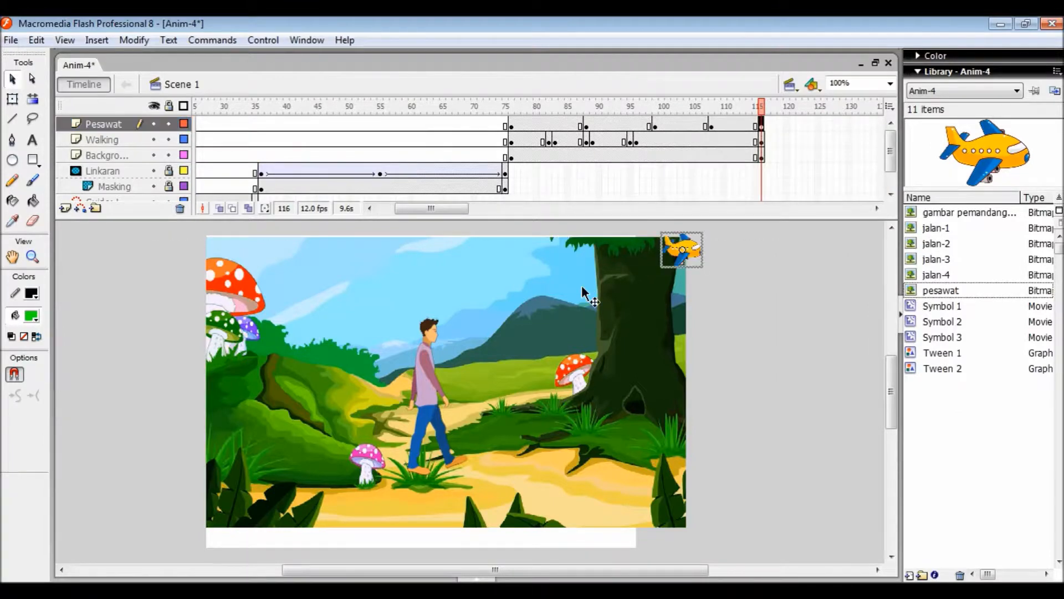
# - Create motion tweens for the airplane starting at frames 76 and 88 of the Pesawat layer
pyautogui.click(512, 125)
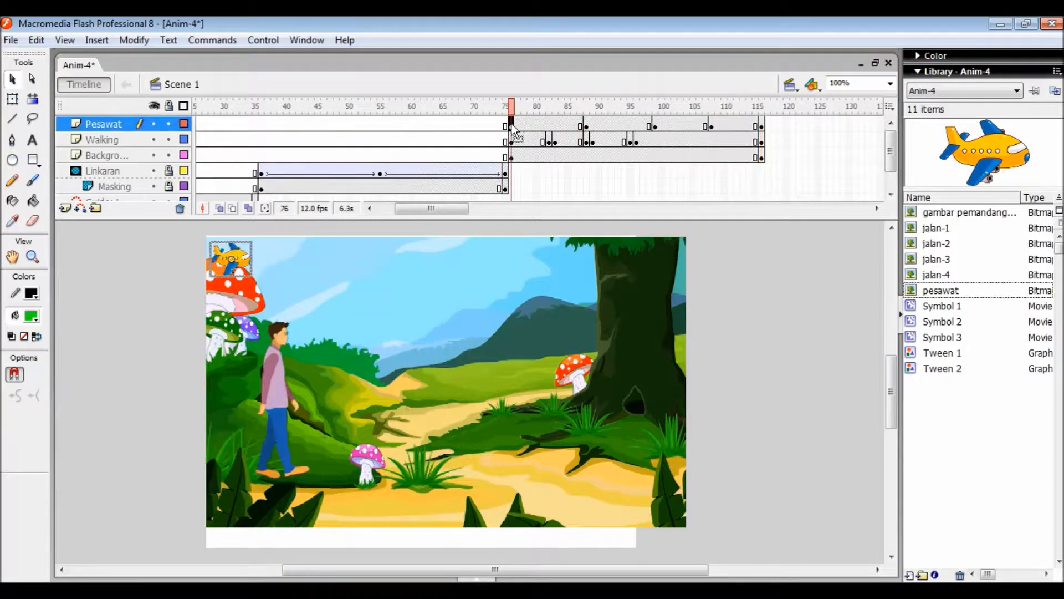
pyautogui.rightClick(512, 126)
pyautogui.click(571, 135)
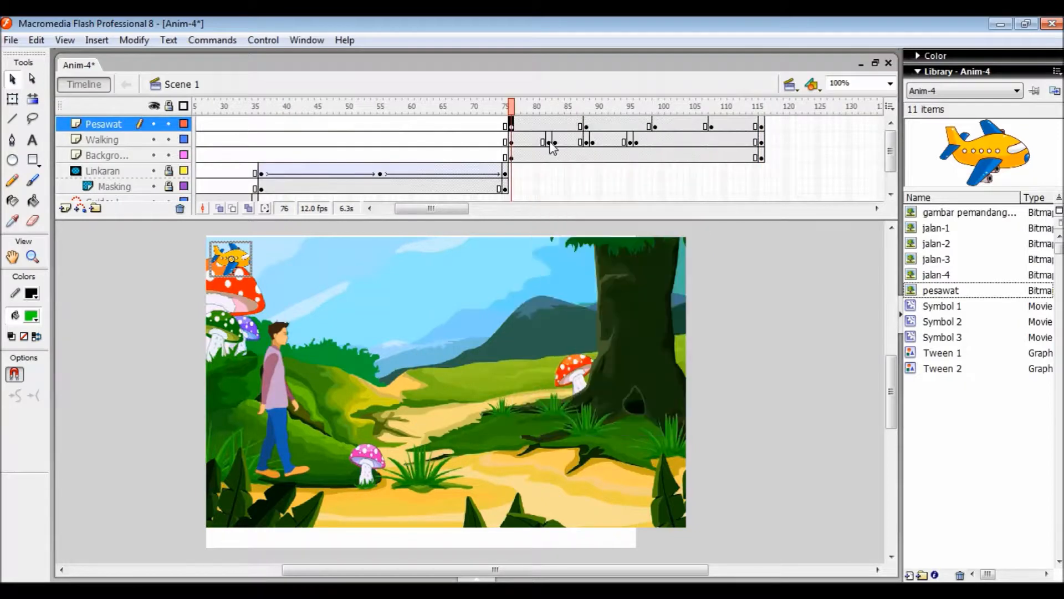
pyautogui.click(581, 126)
pyautogui.click(586, 126)
pyautogui.rightClick(587, 127)
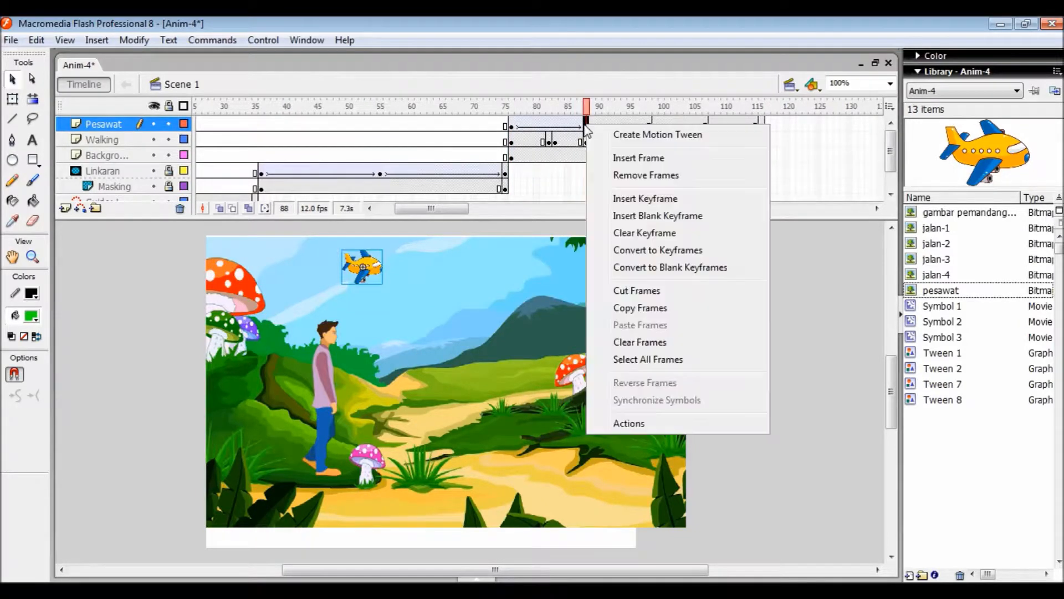
pyautogui.click(615, 135)
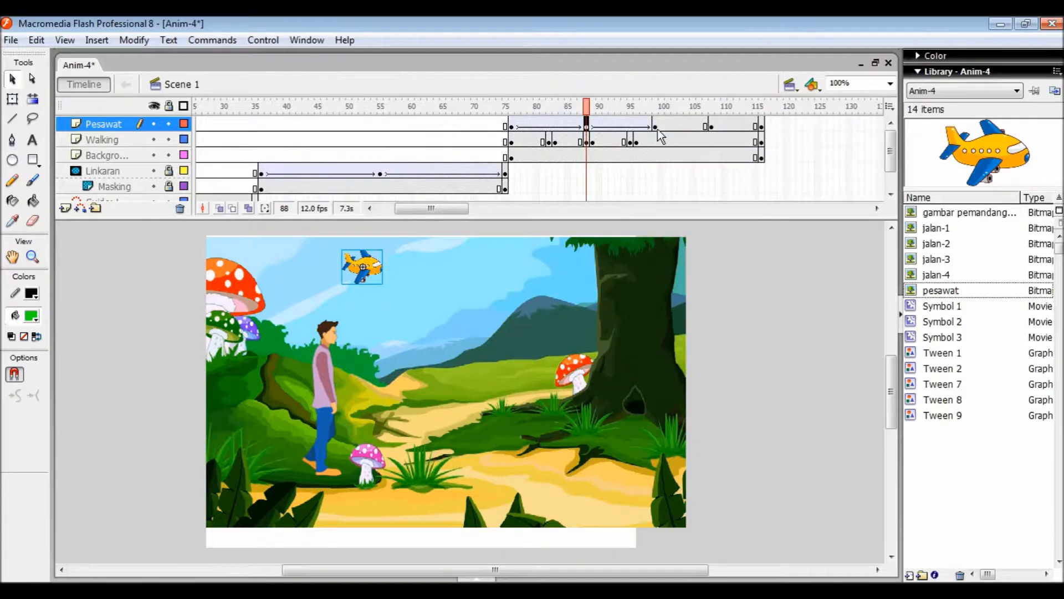
# - Create motion tweens for the airplane starting at frames 99 and 108 of the Pesawat layer
pyautogui.click(655, 126)
pyautogui.rightClick(657, 129)
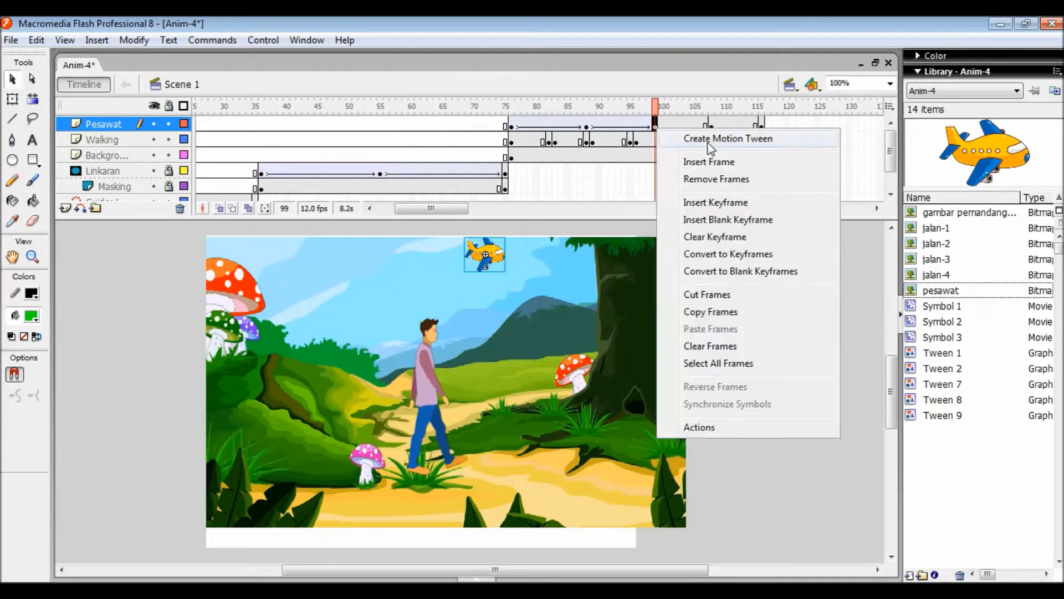
pyautogui.click(666, 136)
pyautogui.click(714, 125)
pyautogui.rightClick(714, 125)
pyautogui.click(773, 138)
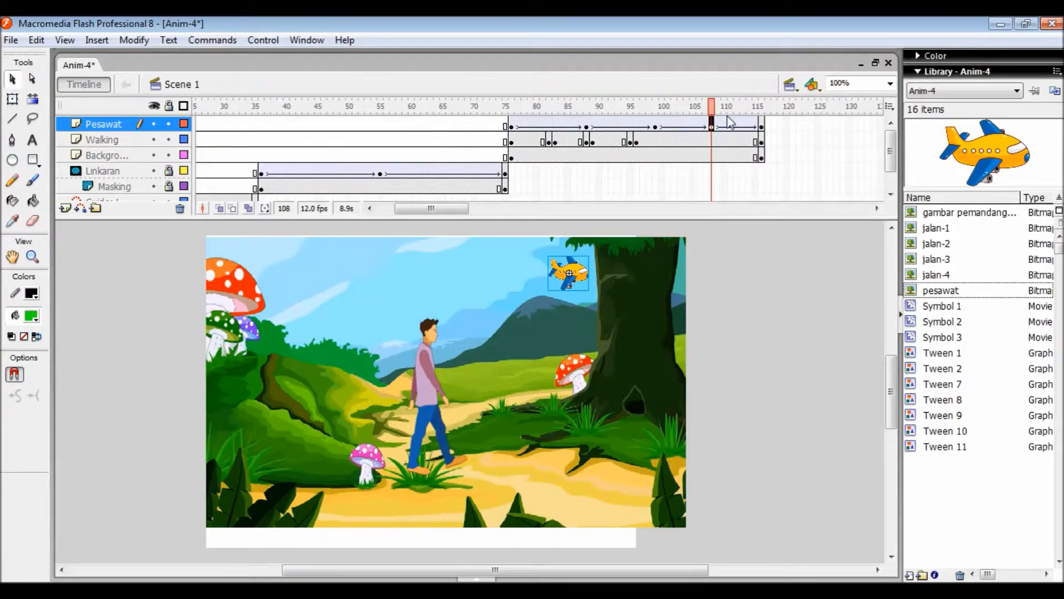
# - Preview the airplane's flight up to frame 116, test the whole movie and close the test window
pyautogui.moveTo(715, 108); pyautogui.dragTo(762, 146)
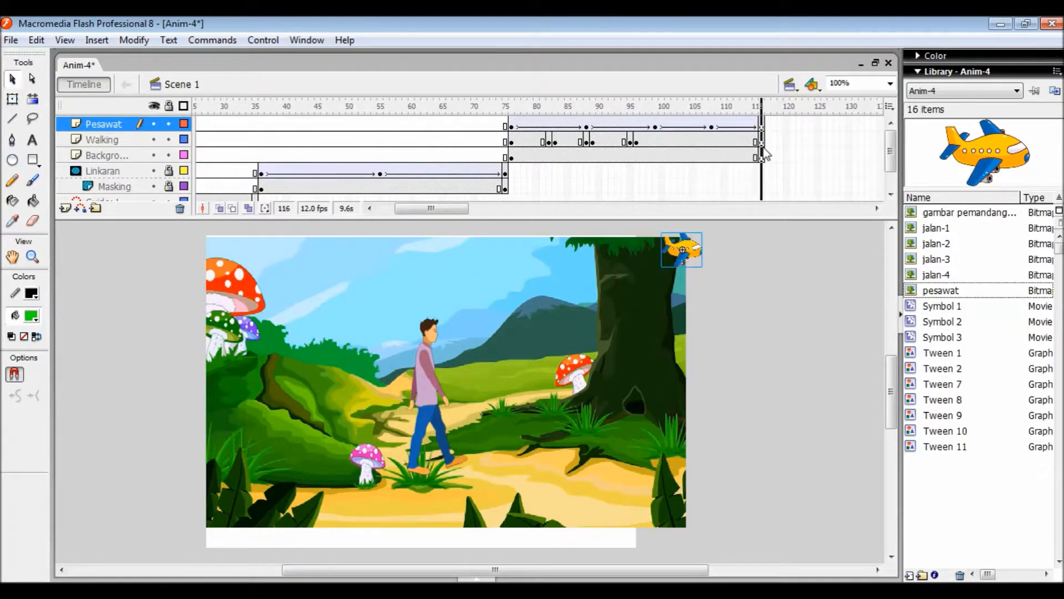
pyautogui.click(268, 40)
pyautogui.click(301, 155)
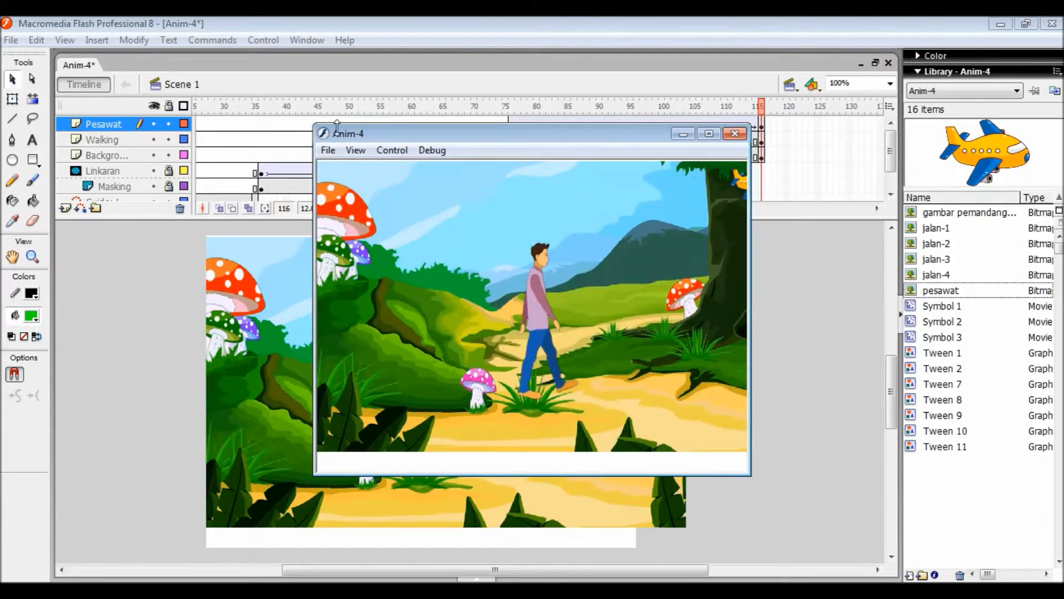
pyautogui.click(735, 134)
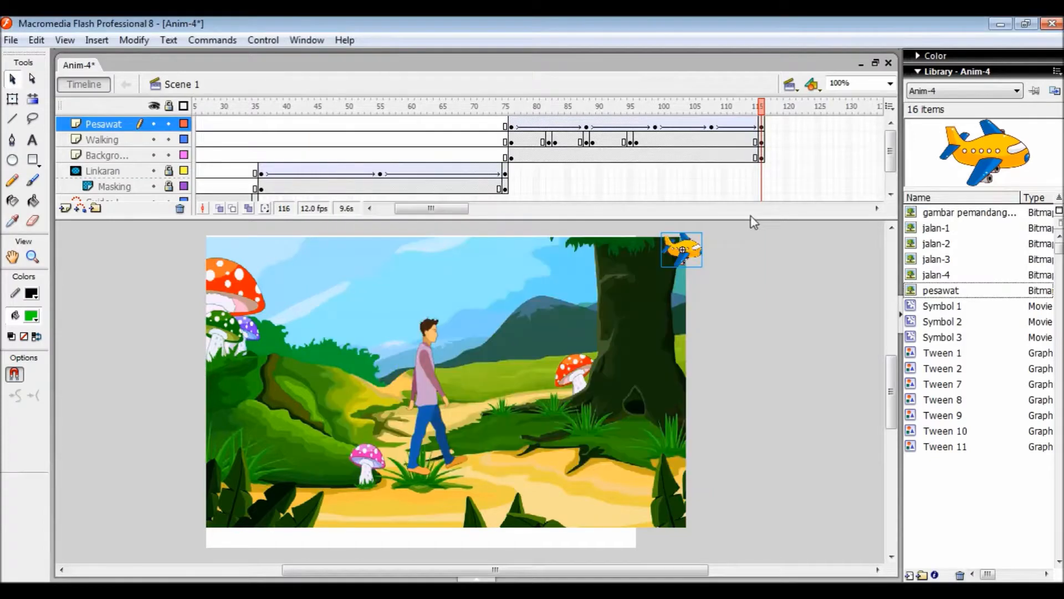